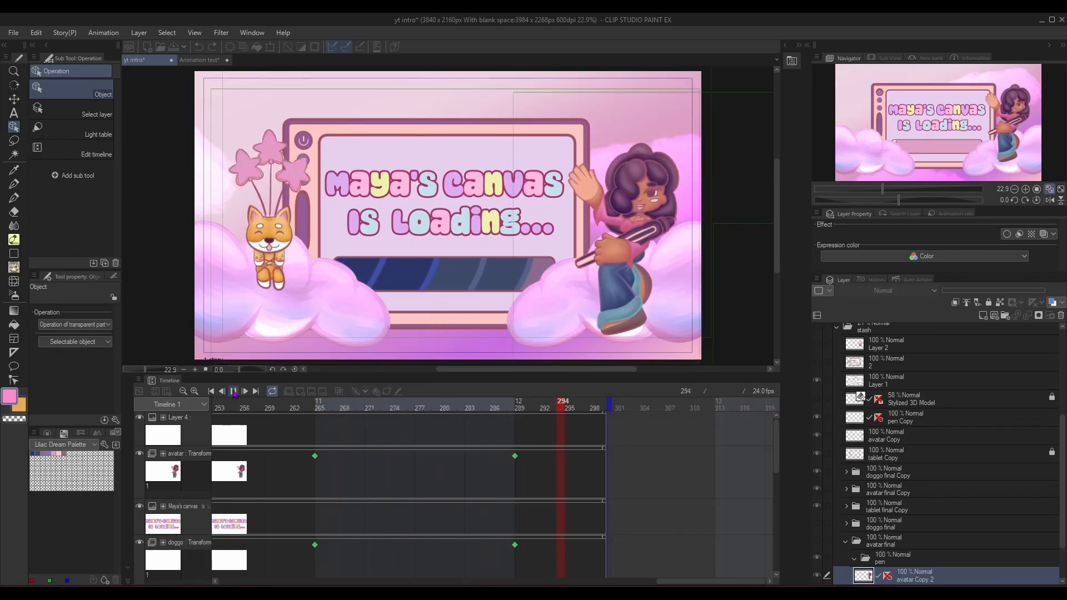
- Stop the intro's playback and start a new animation document named "Animation test"
click(234, 393)
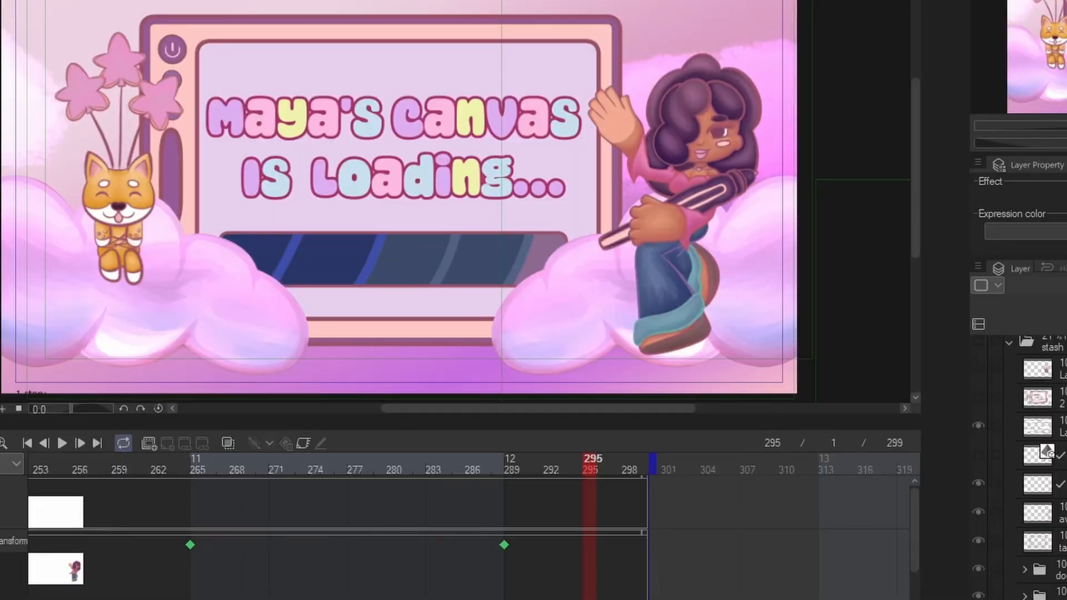
key(ctrl+n)
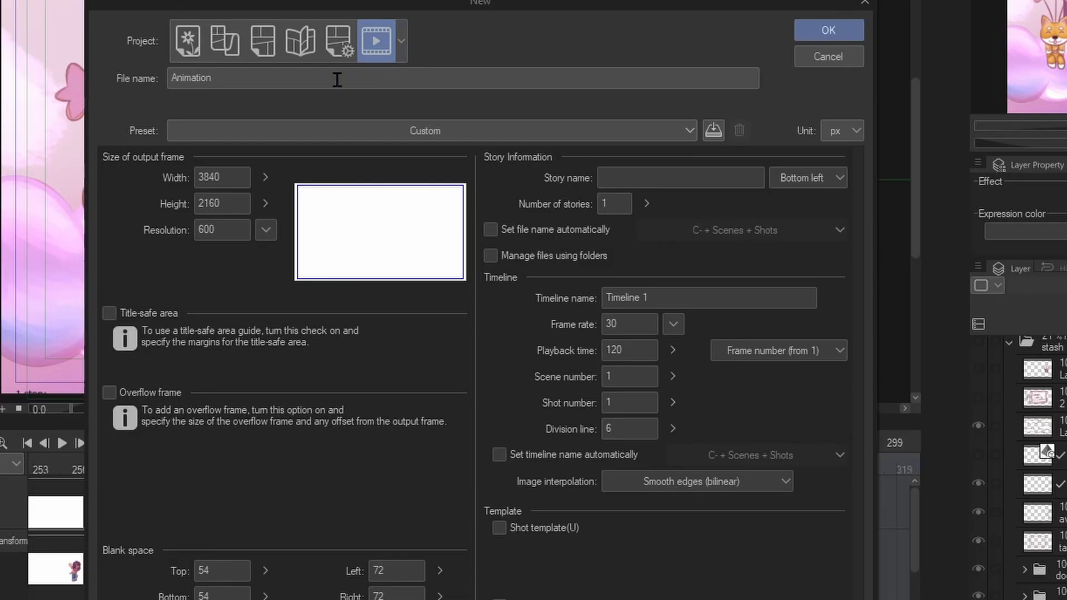
click(256, 79)
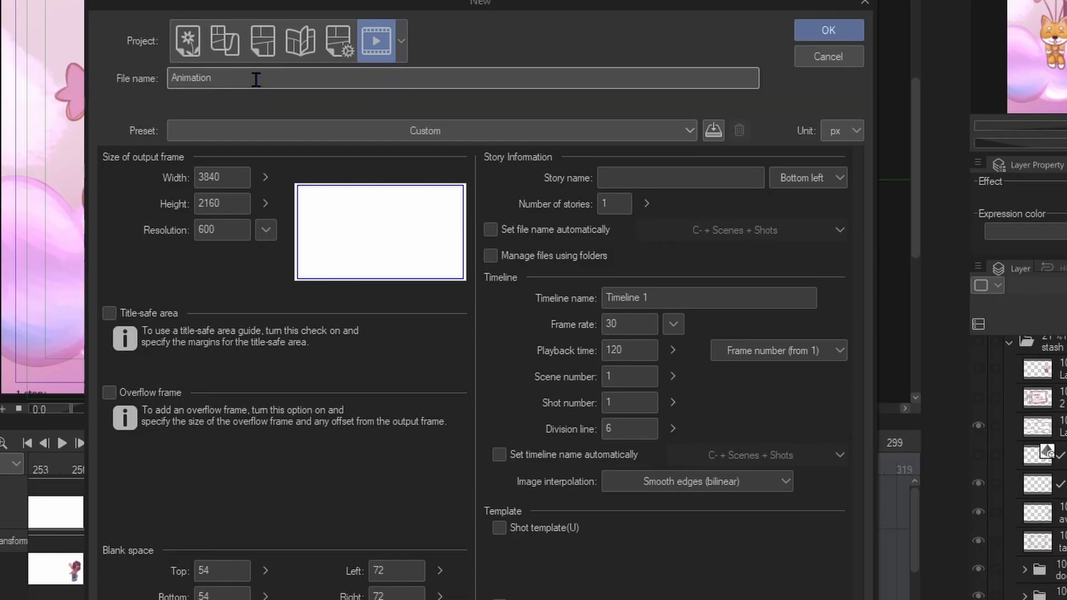
text(test)
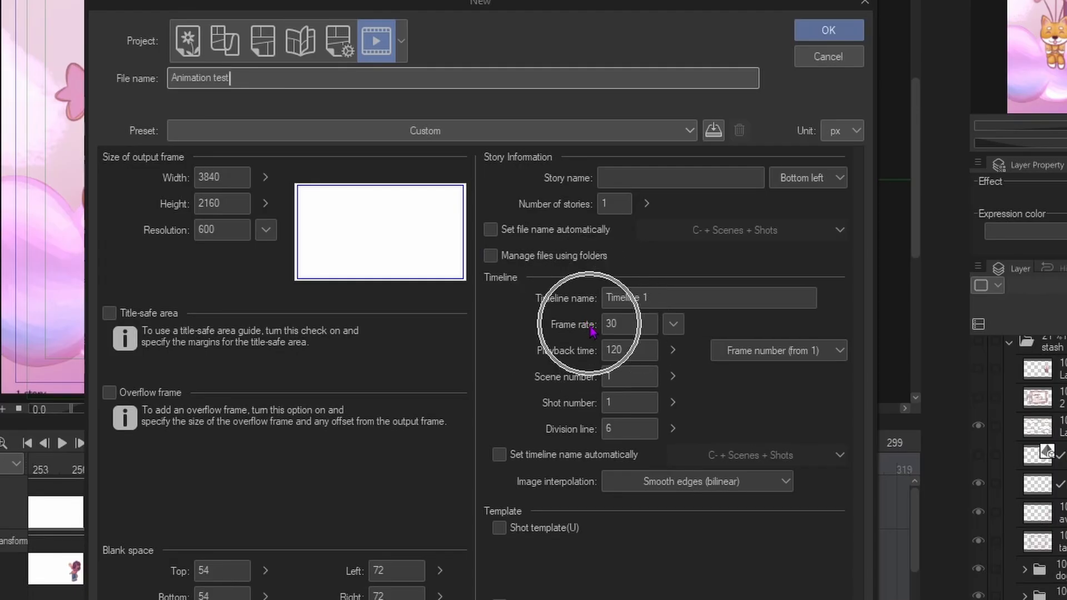
- Set the playback time to 362 and the frame rate to 24 fps, and create the animation document
double_click(629, 351)
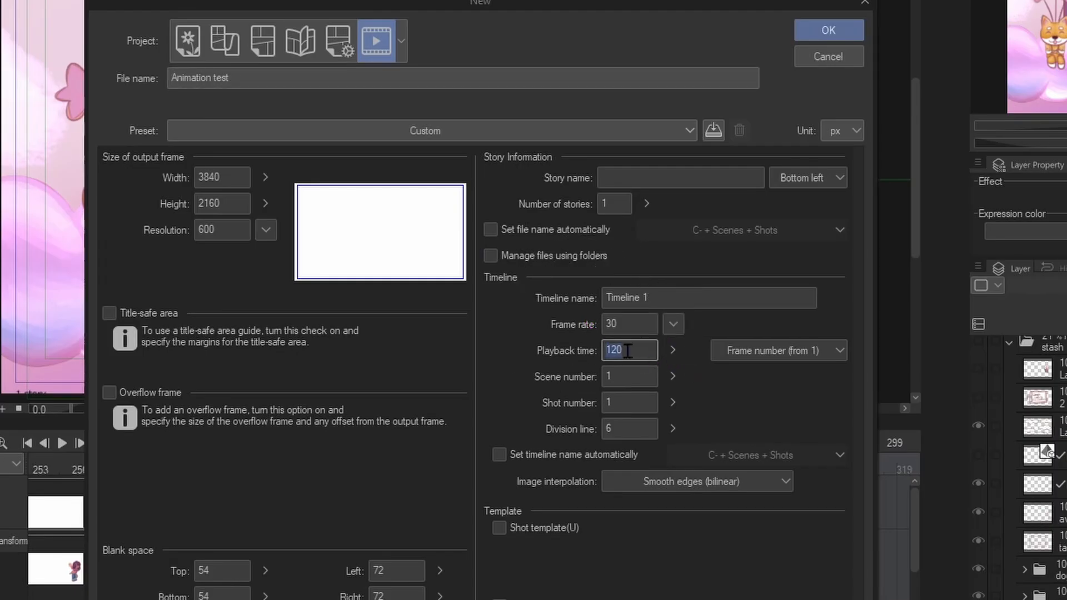
text(362)
click(674, 325)
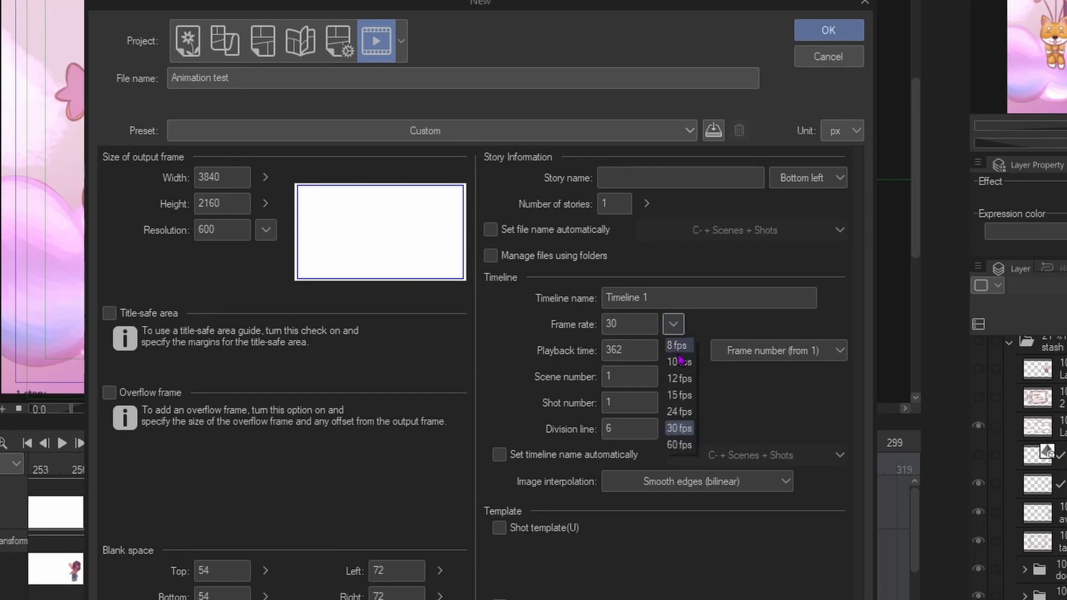
click(680, 412)
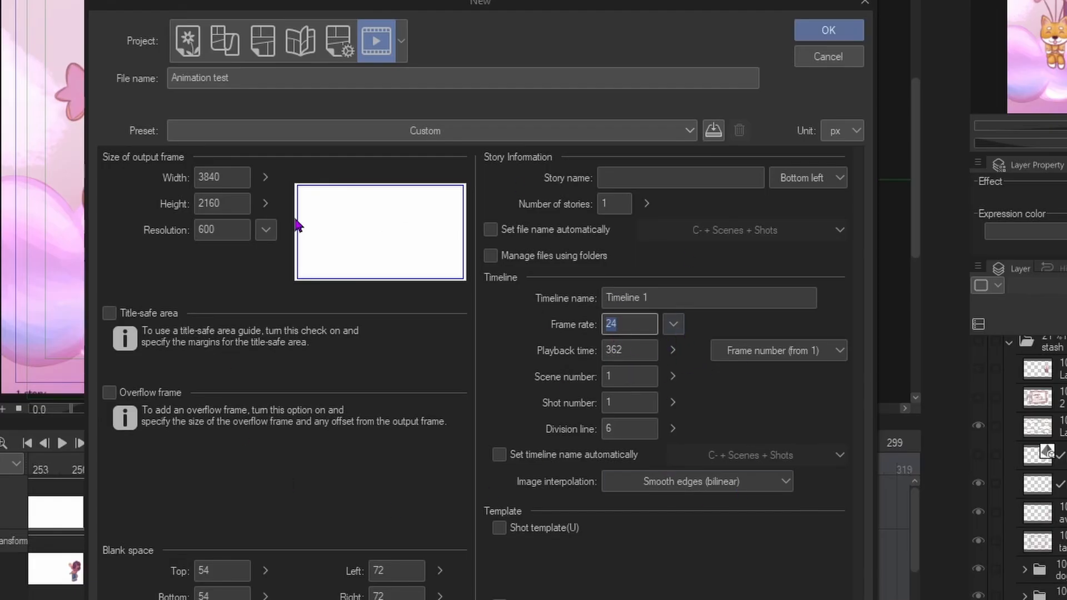
click(838, 34)
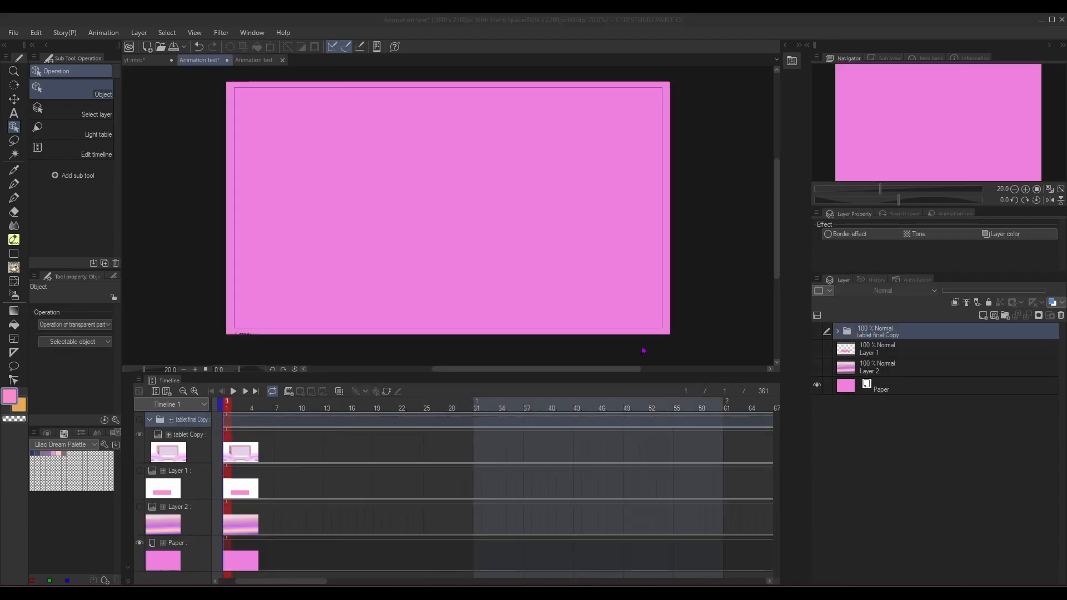
- View the finished "yt intro" document, and return to the "Animation test" document that contains the tablet artwork
click(135, 60)
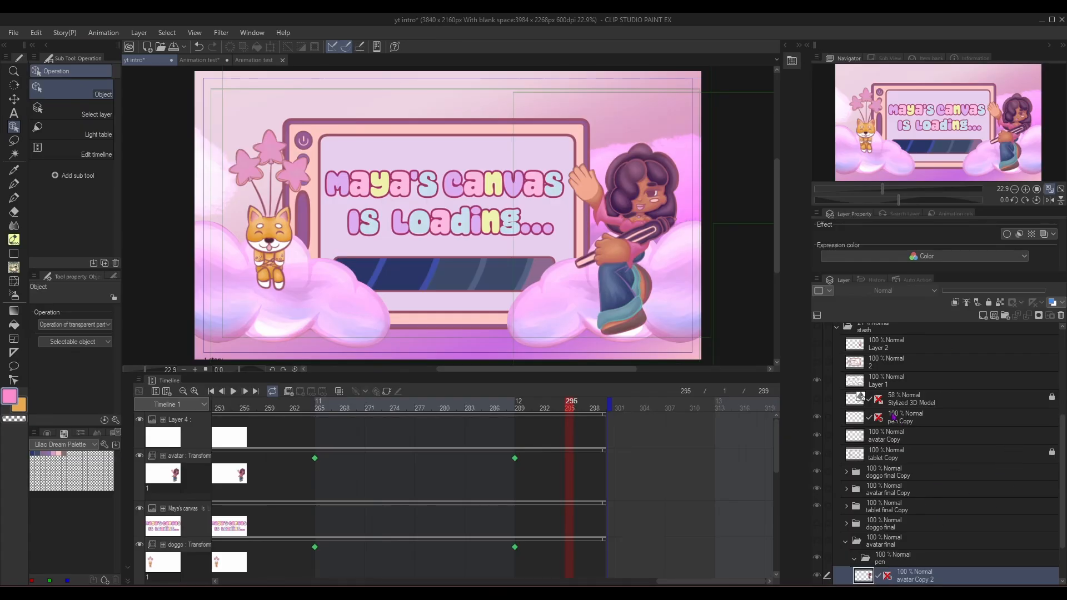
click(210, 61)
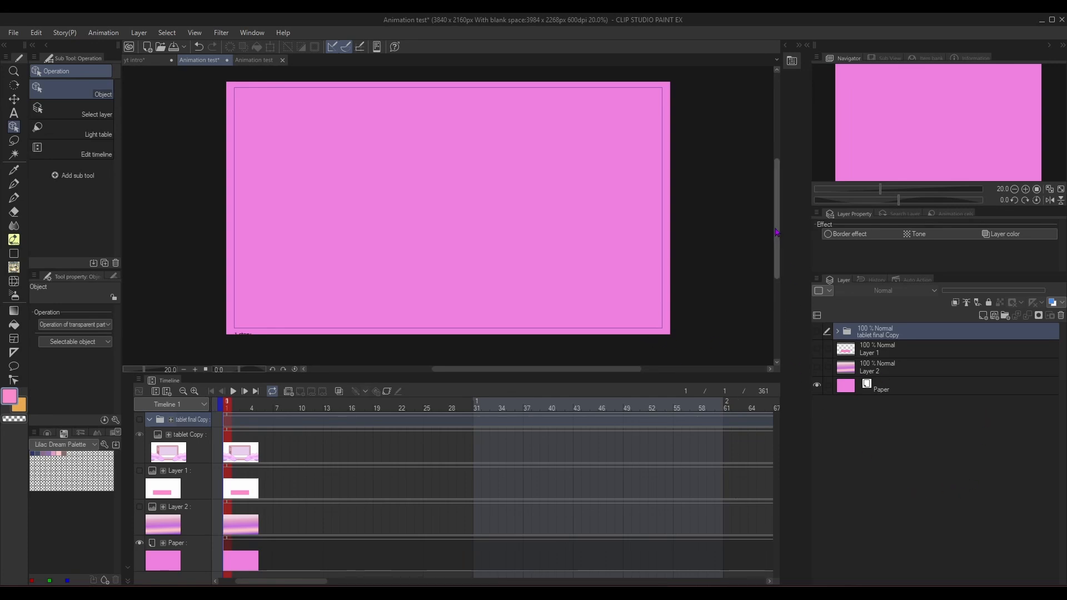
drag(778, 231, 777, 226)
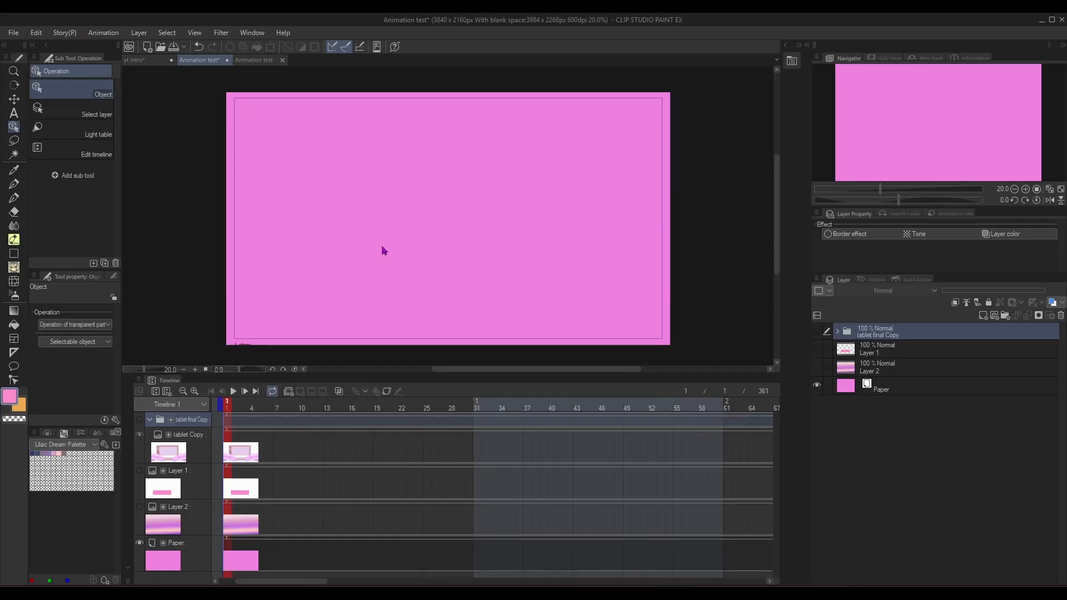
- Change the Paper layer's color to a light purple
double_click(850, 391)
drag(457, 374, 647, 249)
drag(586, 337, 623, 328)
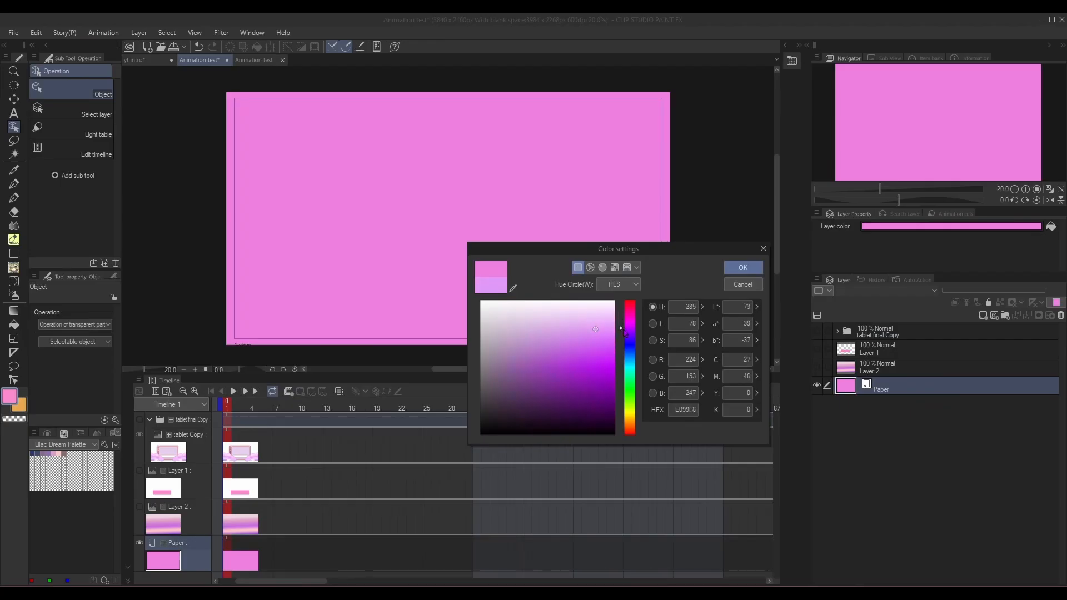
click(584, 324)
click(590, 327)
click(733, 270)
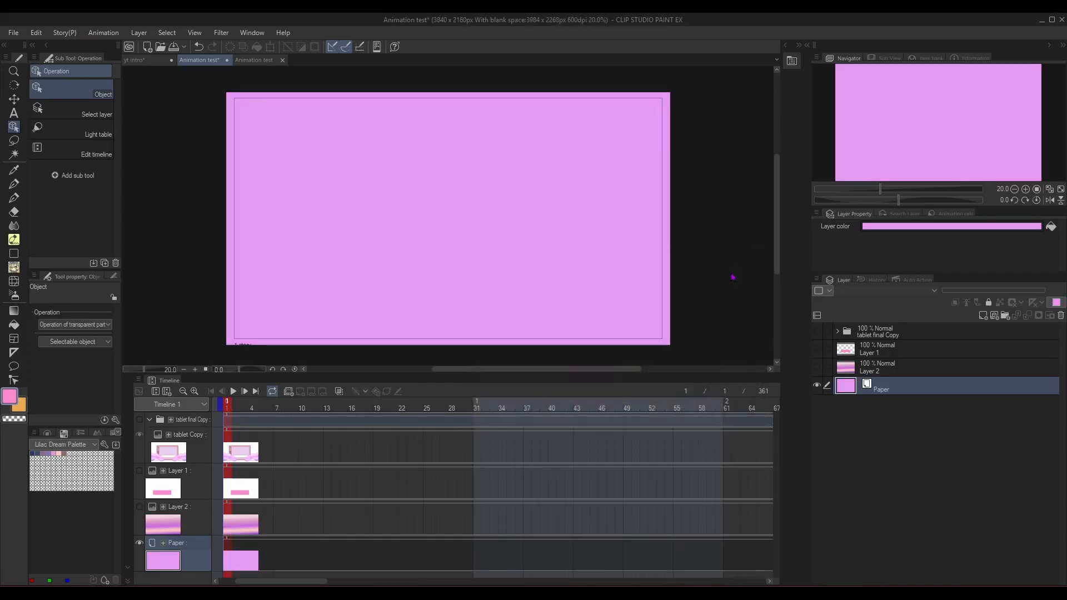
- Delete the old gradient layer, Layer 2, and add a new raster layer directly above Paper
click(884, 373)
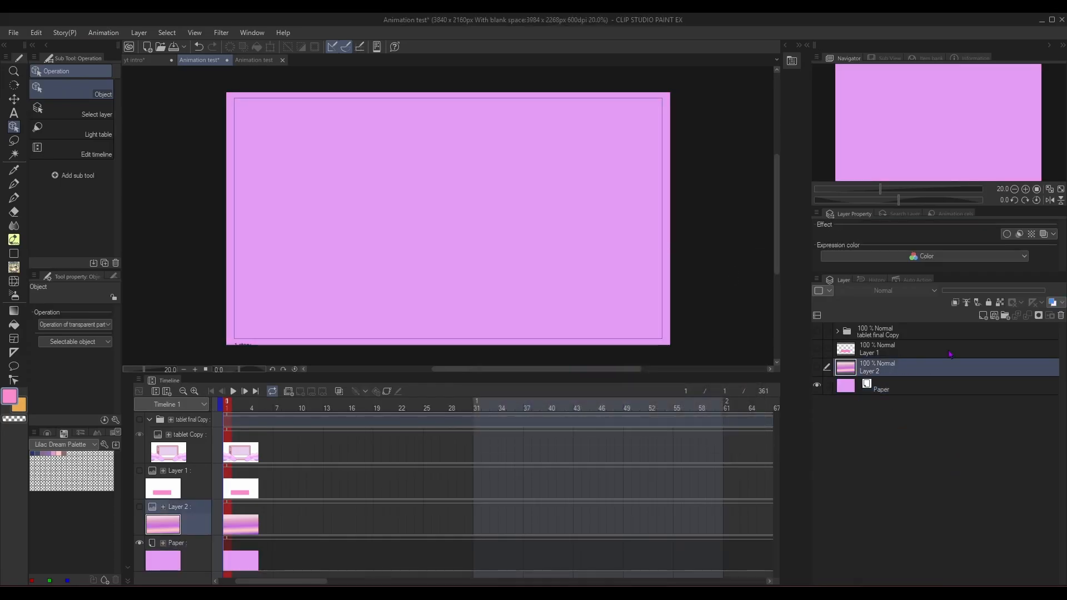
click(1061, 315)
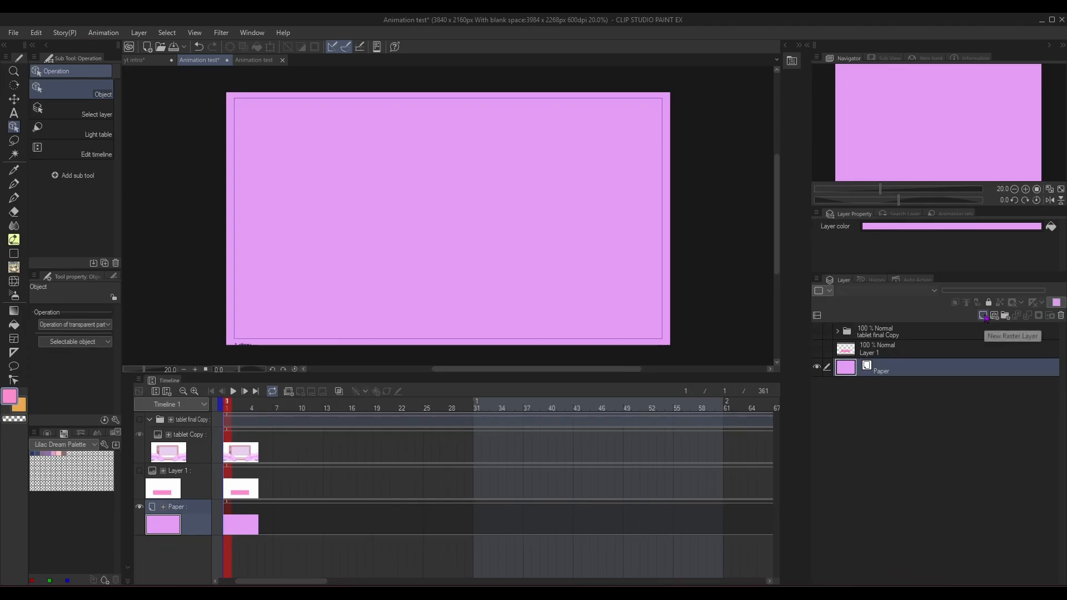
click(983, 316)
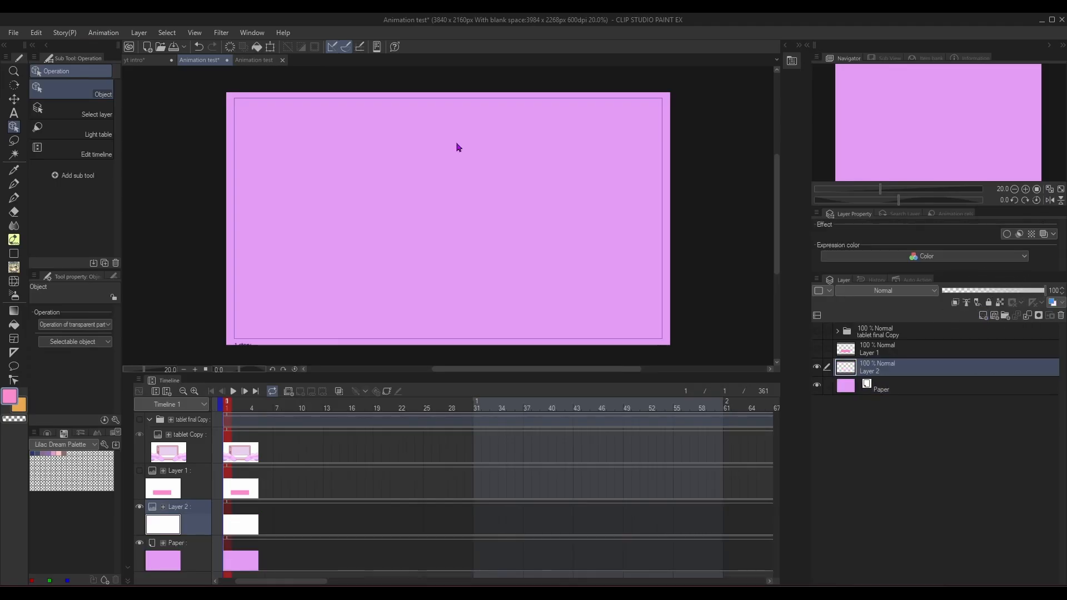
- Try the Midday sky gradient at several angles on the new layer, ending with a vertical fill from dark purple below to pale pink above
click(13, 312)
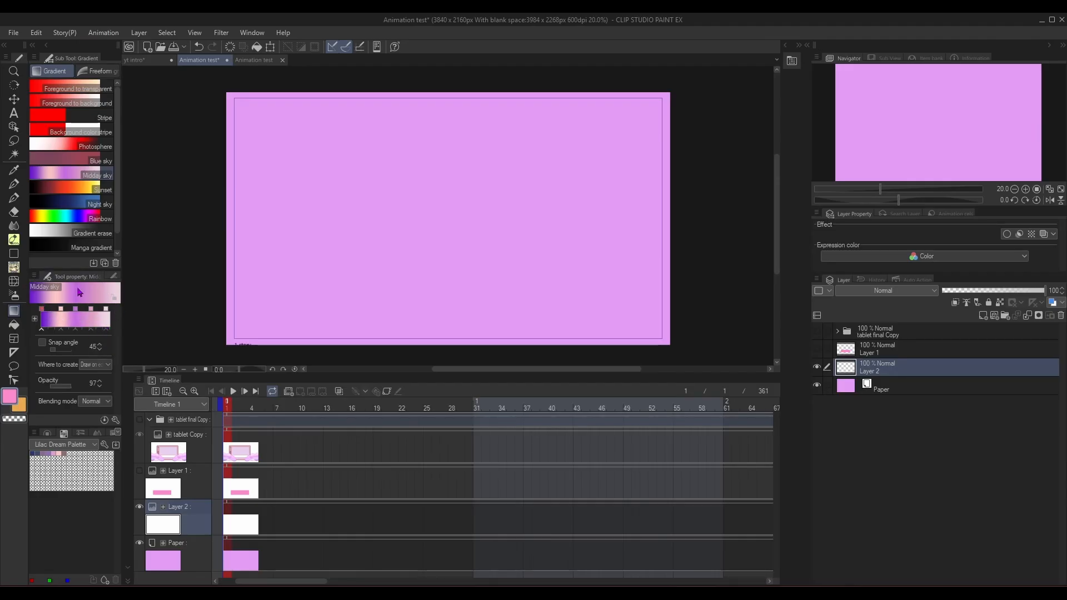
drag(461, 351, 469, 124)
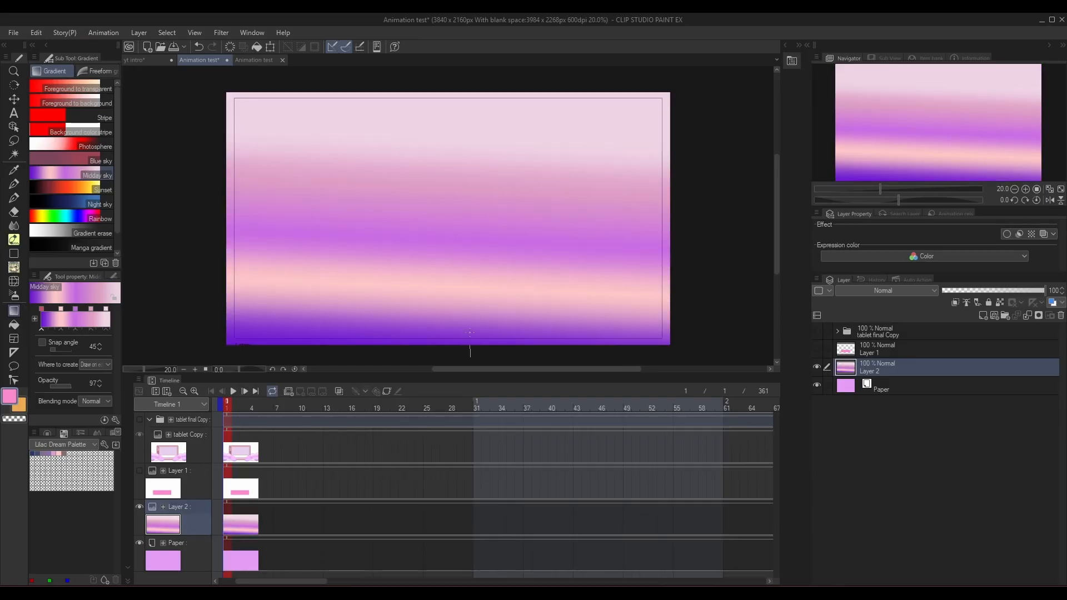
drag(470, 332, 465, 159)
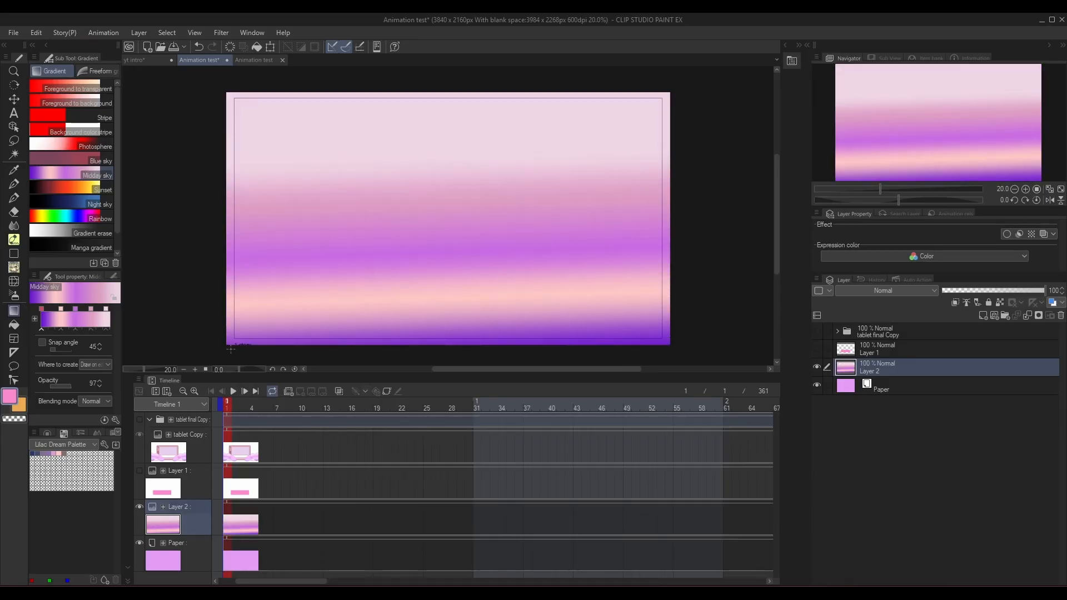
drag(231, 350, 562, 112)
drag(690, 350, 358, 111)
drag(211, 355, 462, 245)
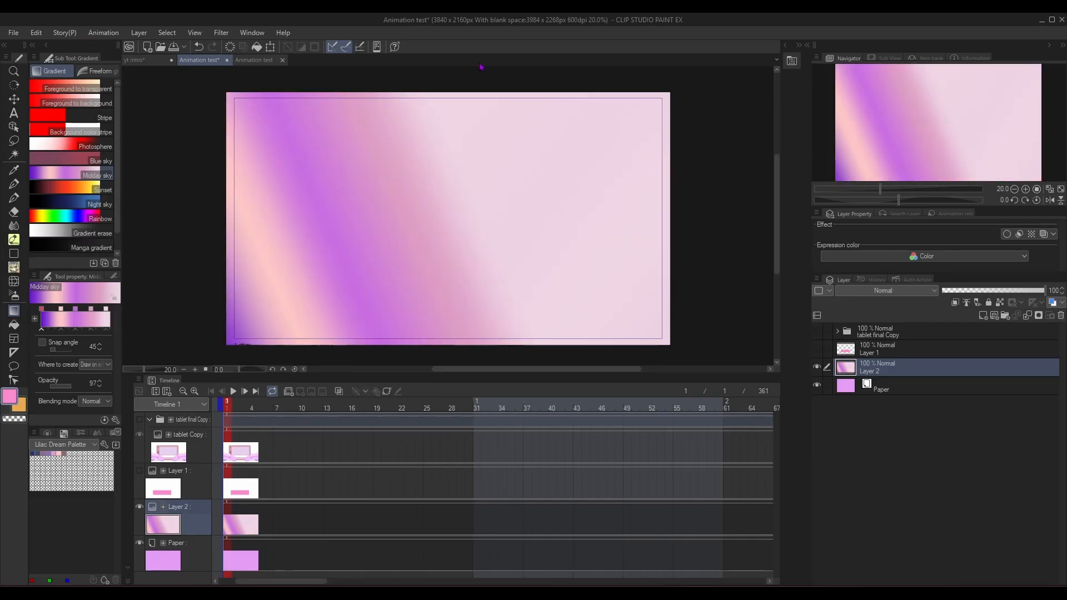
drag(473, 76, 482, 123)
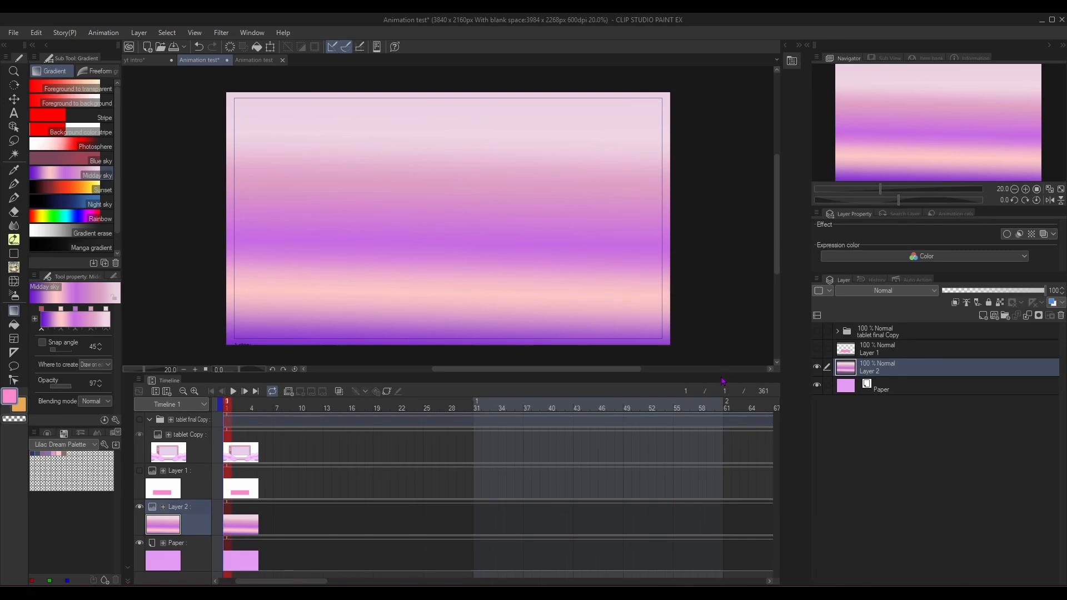
drag(465, 352, 461, 149)
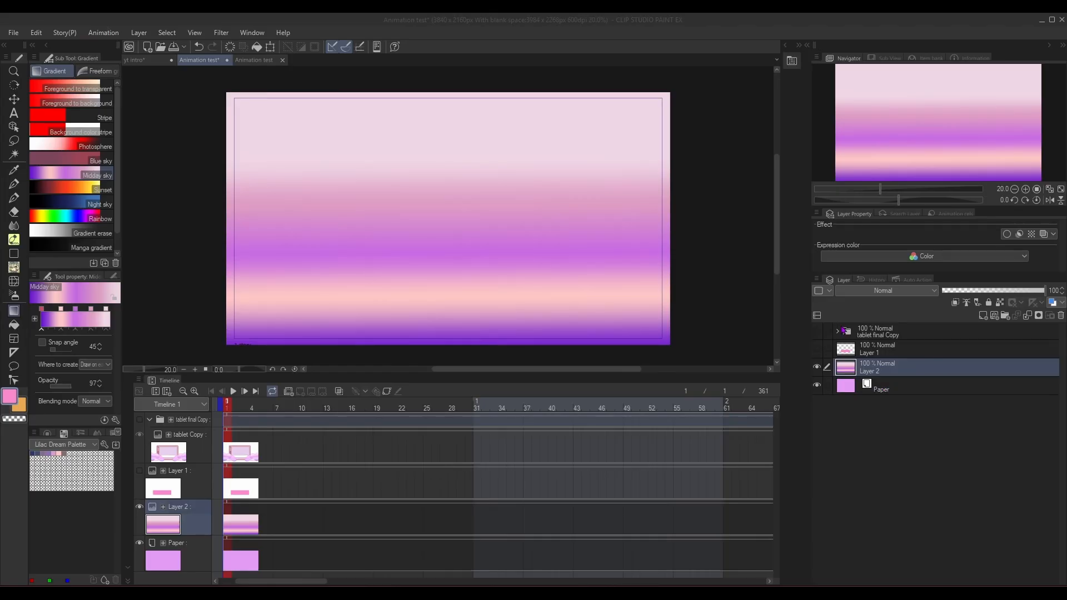
- Show the "tablet final Copy" folder on the canvas and check the layer inside it
click(818, 333)
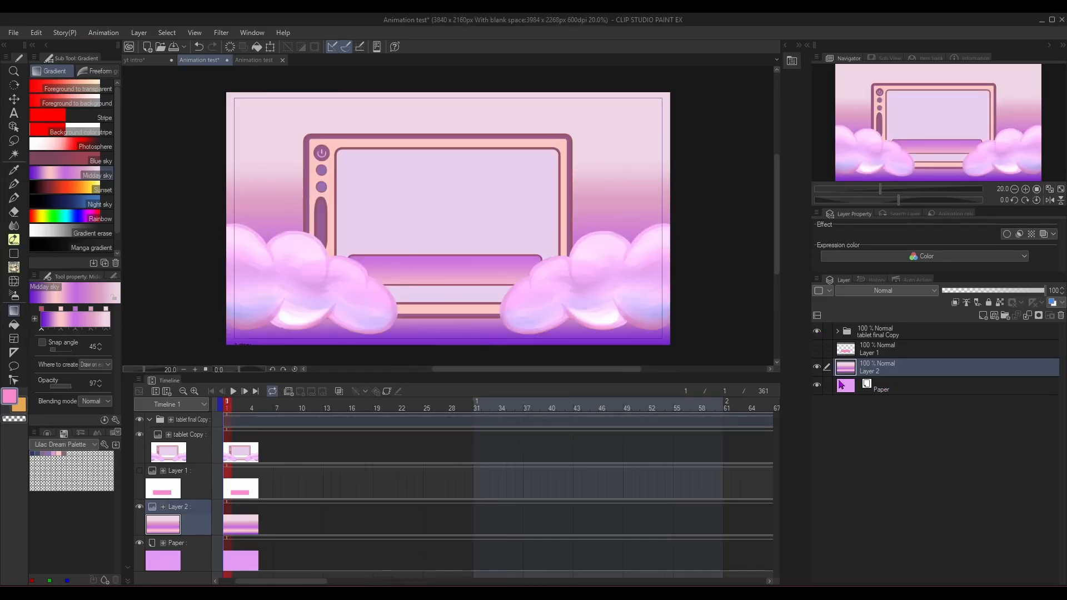
click(838, 333)
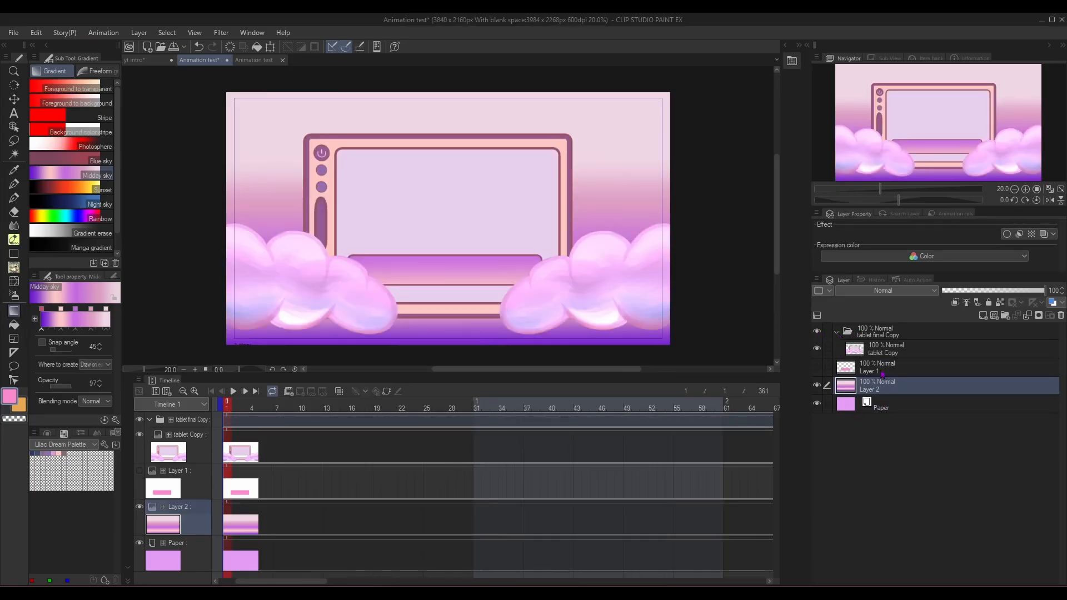
click(837, 334)
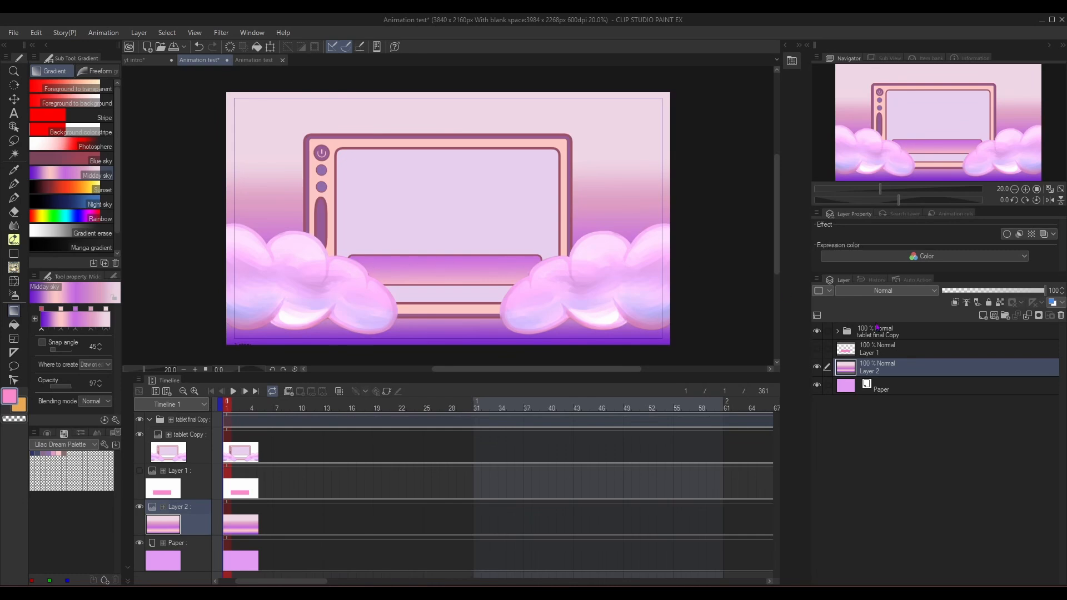
- Hide the gradient layer and Paper, and show both again to compare the backgrounds behind the tablet
click(817, 367)
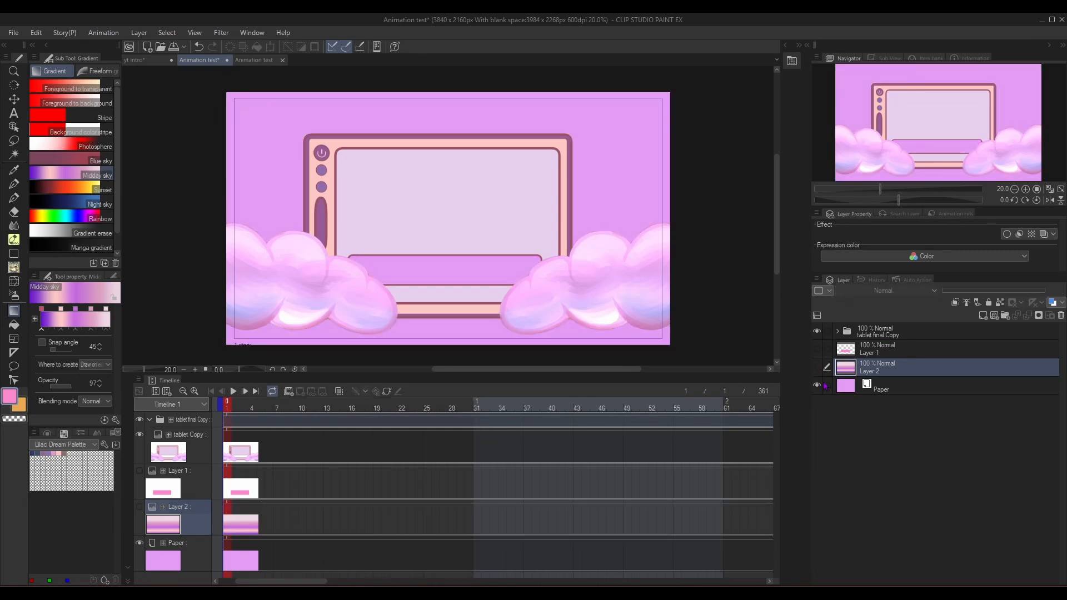
click(817, 384)
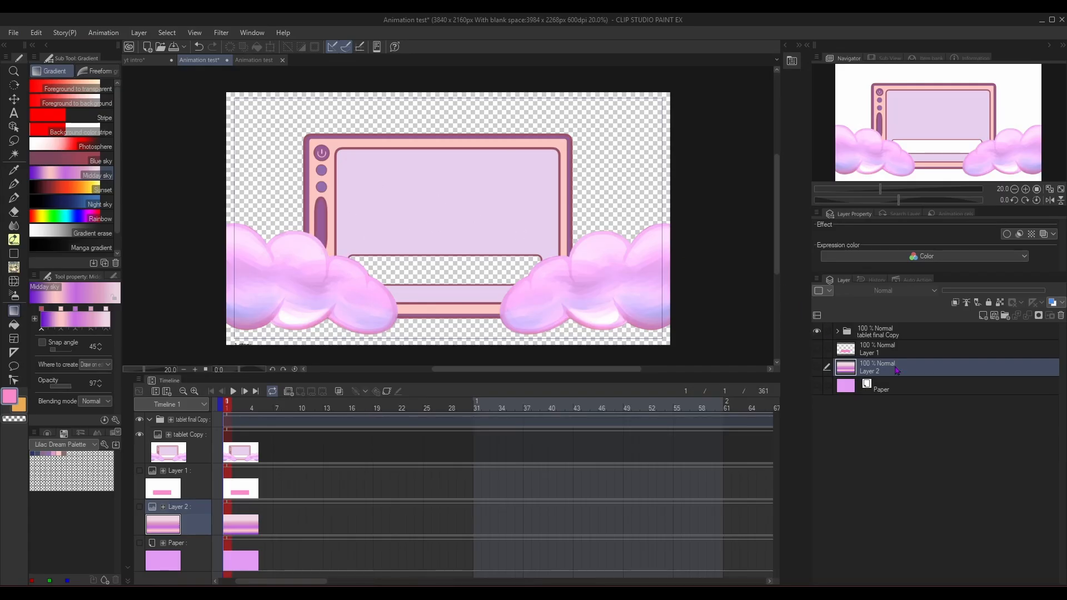
click(817, 367)
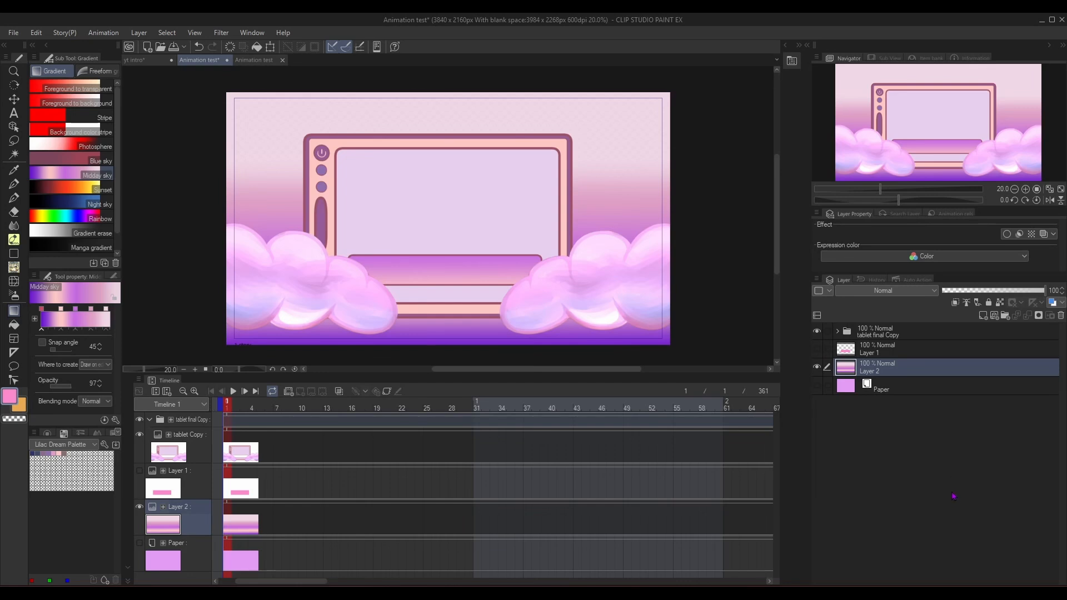
click(818, 387)
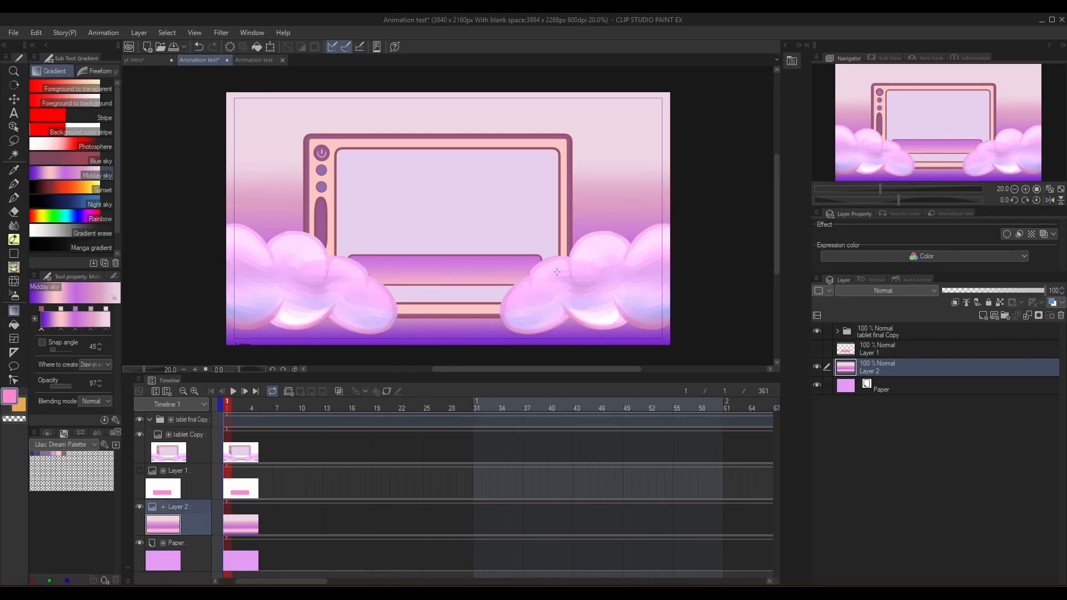
- Toggle Layer 1 on and off to compare the pink loading bar, leaving the layer visible
click(818, 350)
click(818, 350)
click(817, 350)
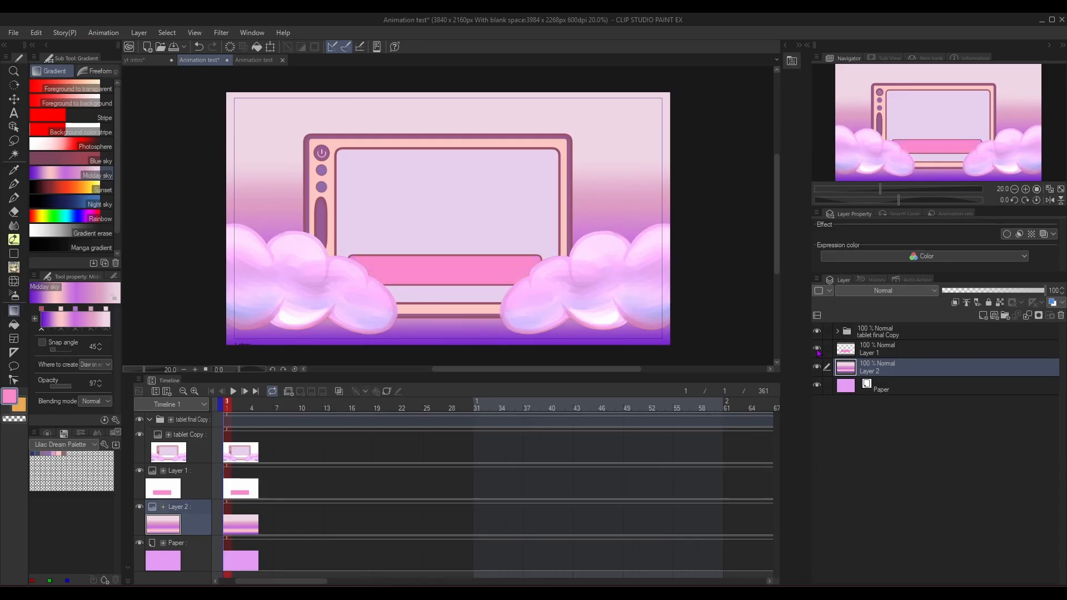
click(817, 350)
click(818, 350)
click(817, 350)
click(818, 350)
click(818, 351)
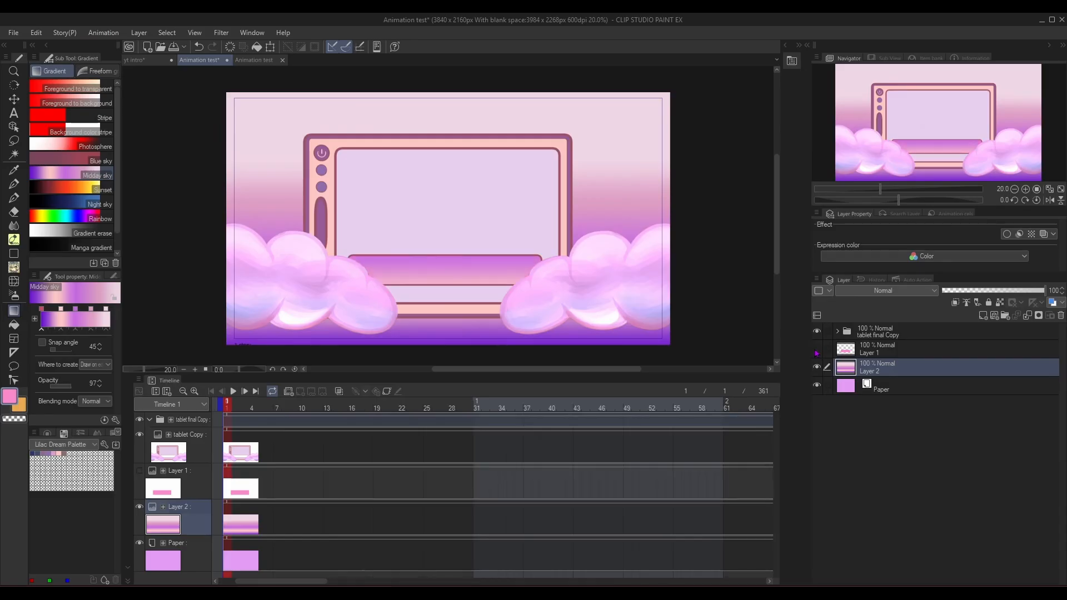
click(817, 350)
click(818, 350)
click(818, 350)
click(817, 350)
click(818, 350)
click(817, 350)
click(817, 350)
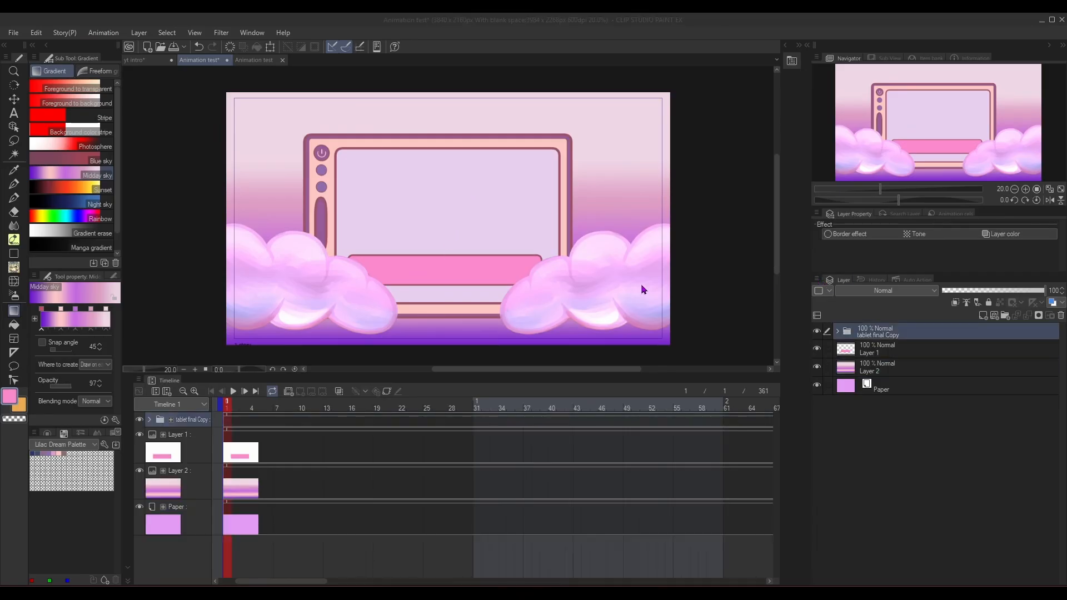
- Lock the "tablet final Copy" folder, Layer 1, Layer 2 and the Paper layer
click(989, 302)
click(970, 349)
click(989, 303)
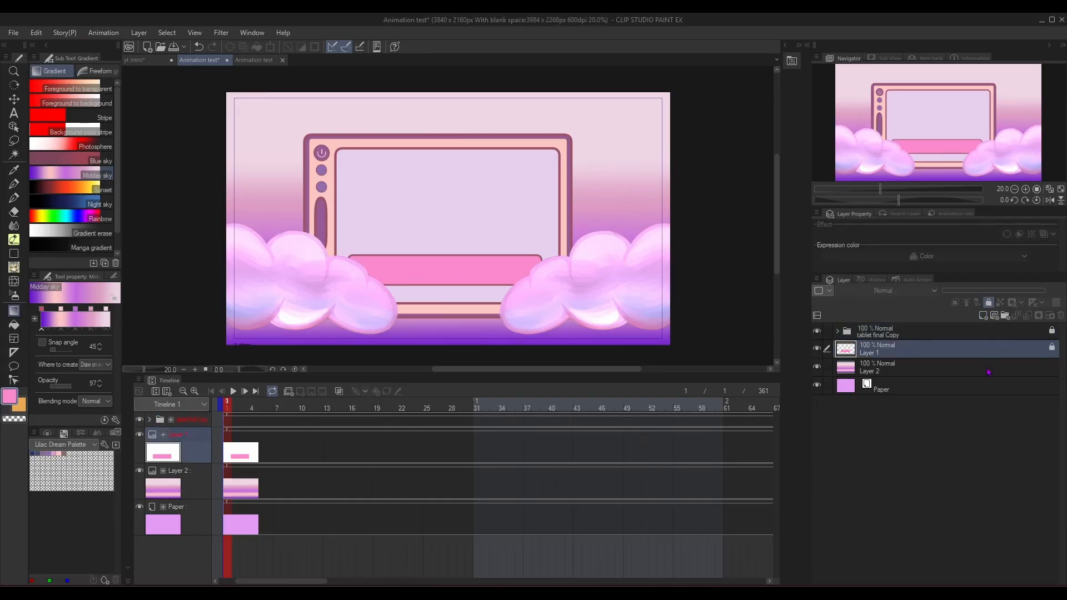
click(988, 370)
click(989, 302)
click(1006, 388)
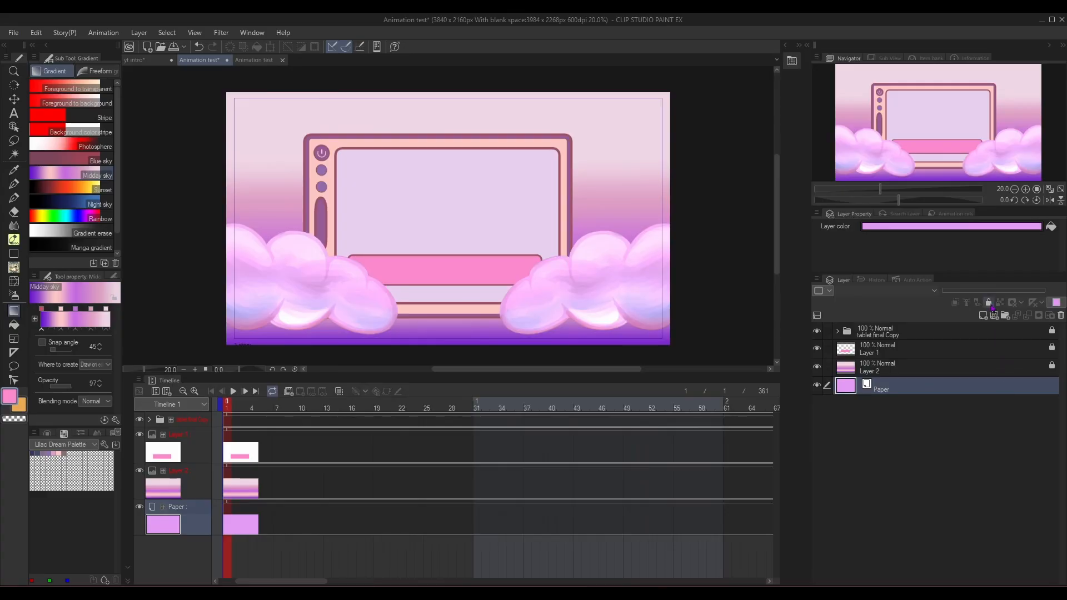
click(989, 303)
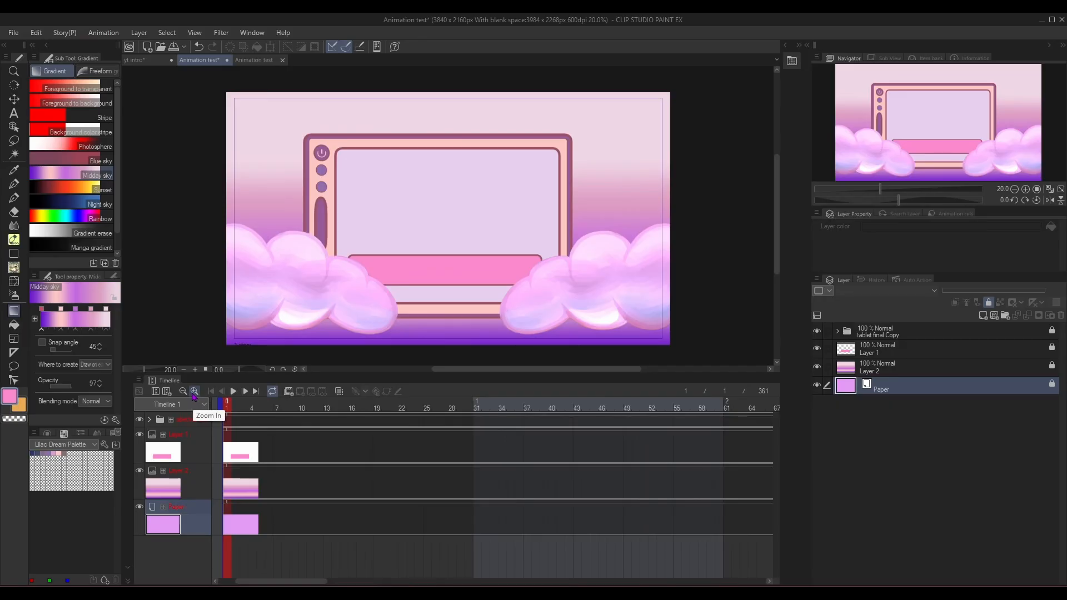
- Create an animation folder above the "tablet final Copy" folder and add a new animation cel to it at frame 1
click(288, 392)
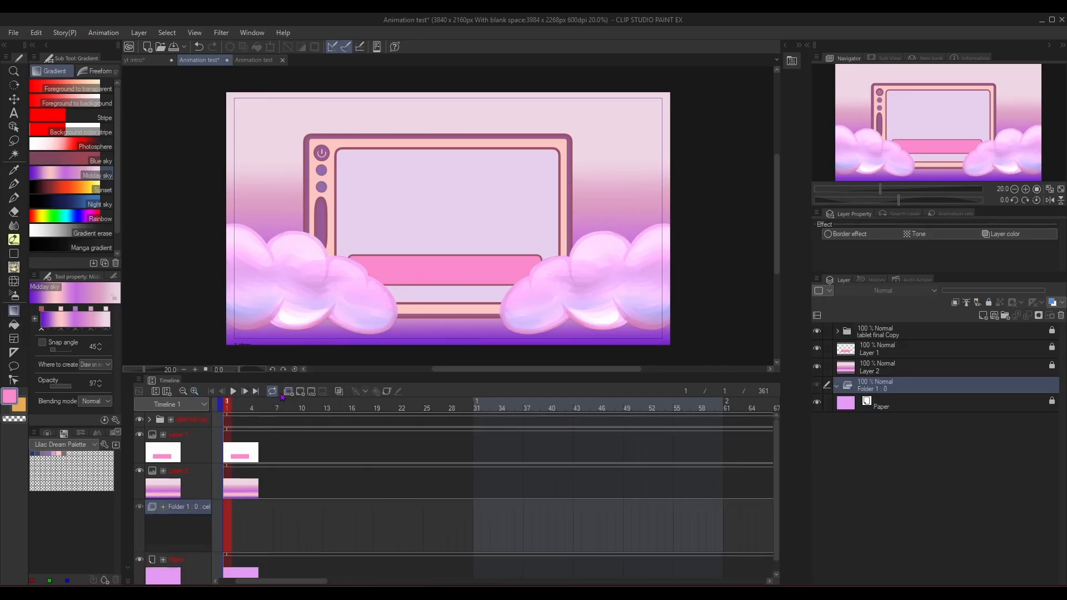
drag(901, 387, 898, 328)
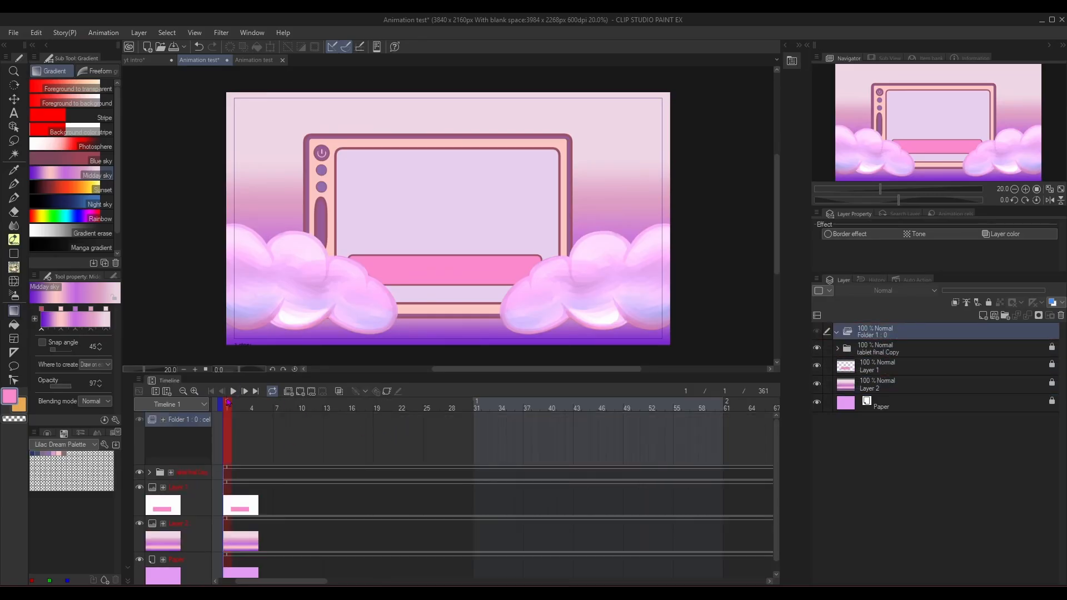
click(289, 393)
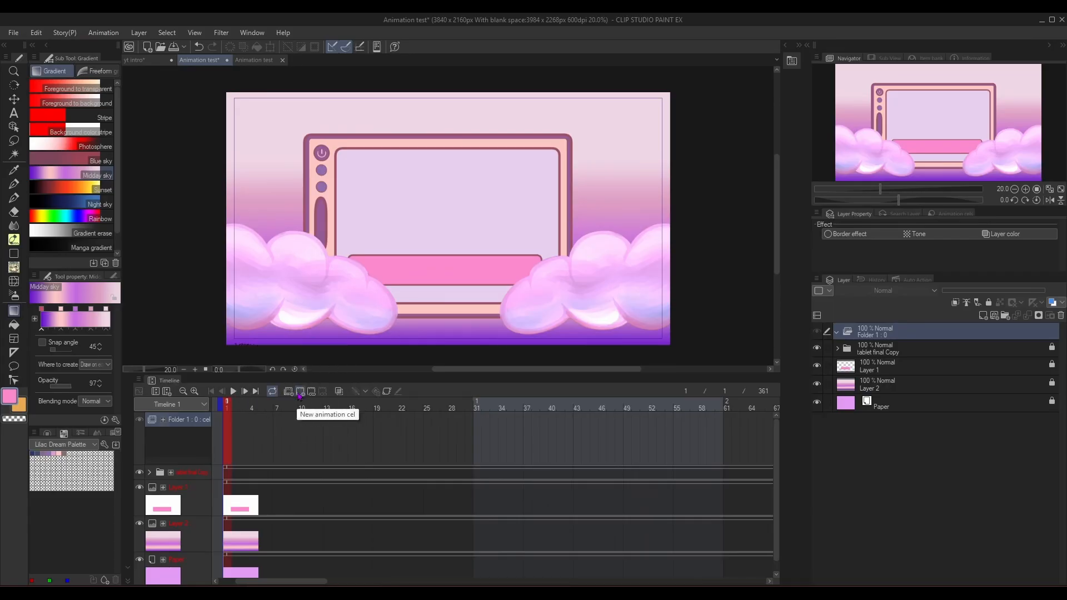
click(301, 393)
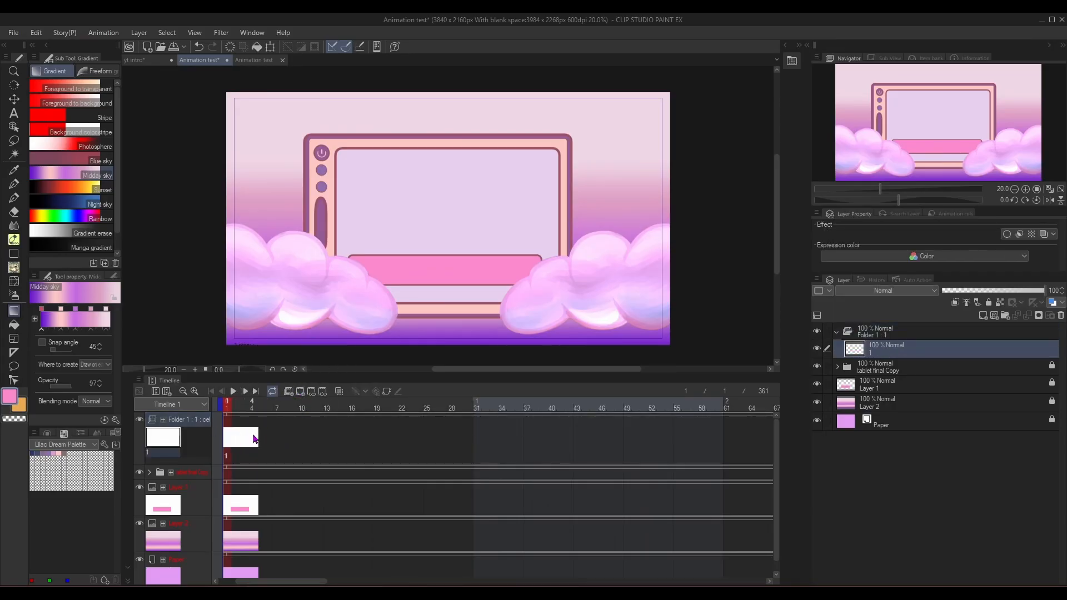
click(241, 435)
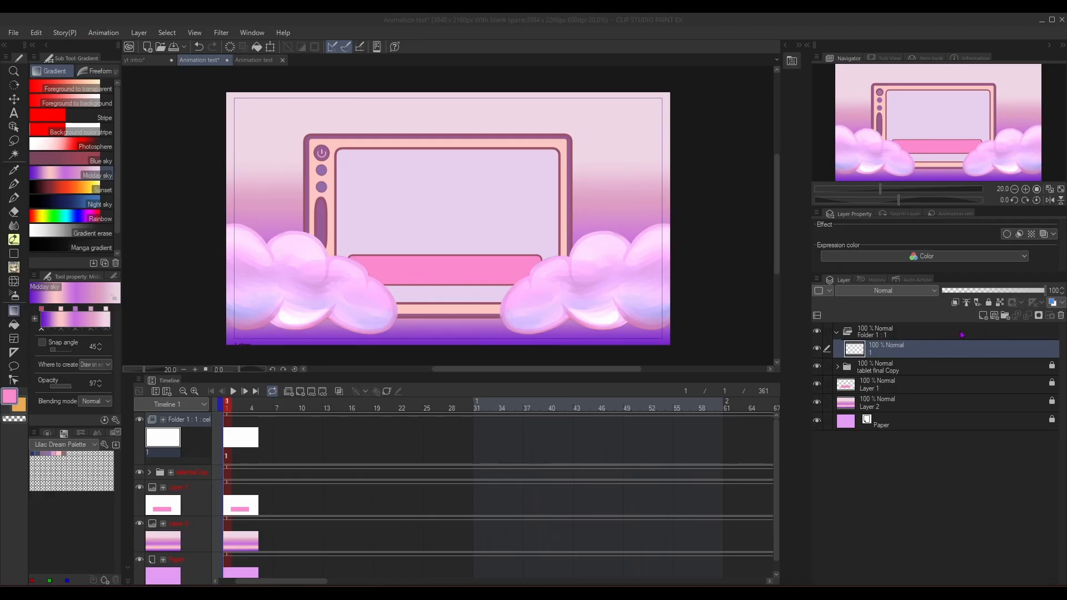
- Create a layer folder around cel layer 1 inside the new animation folder
click(896, 348)
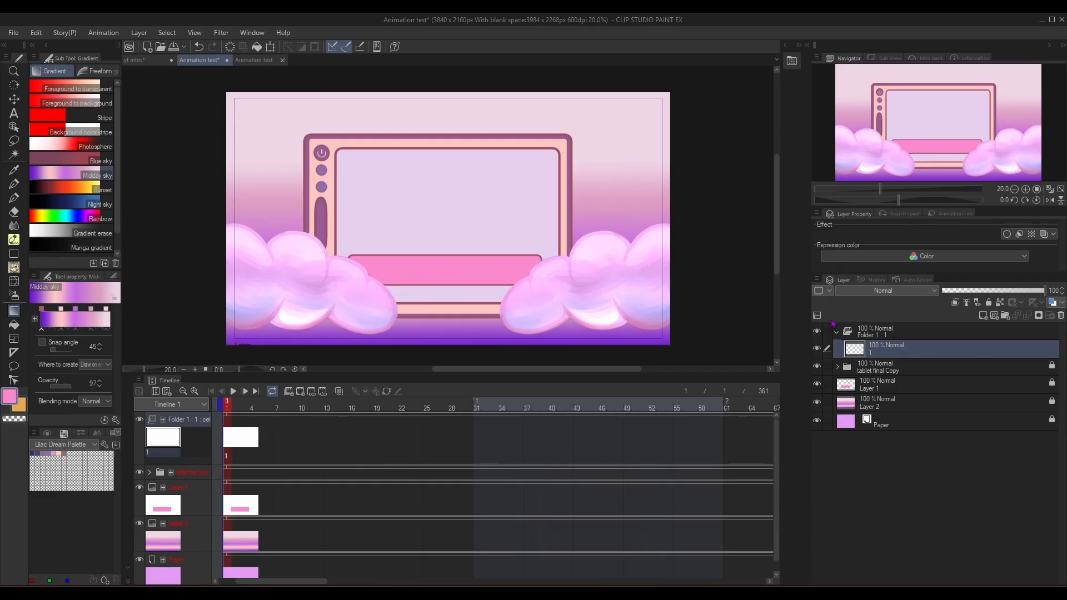
click(901, 349)
right_click(925, 349)
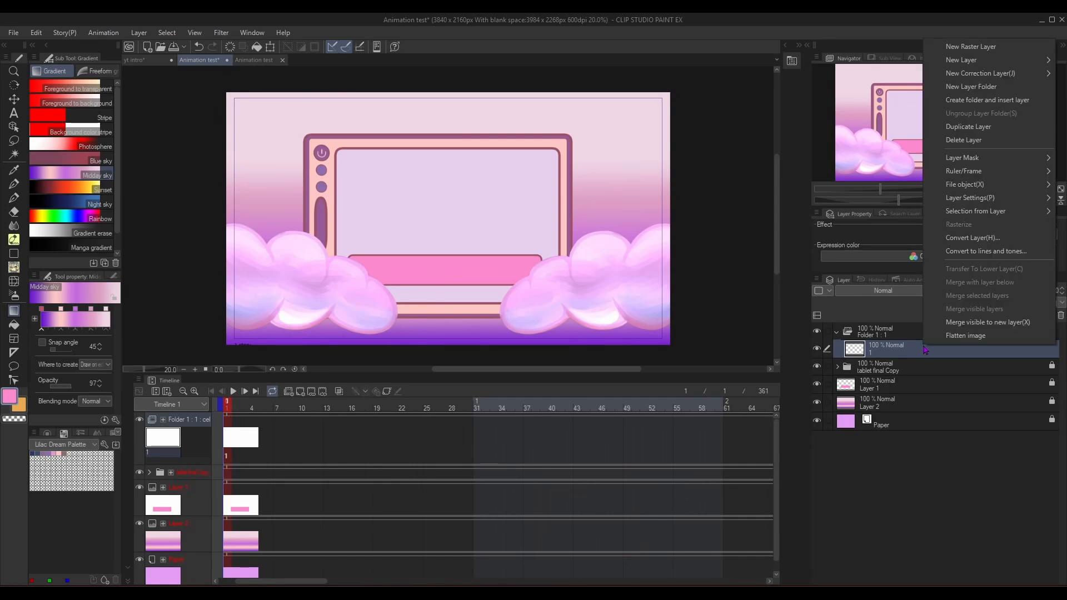
click(977, 105)
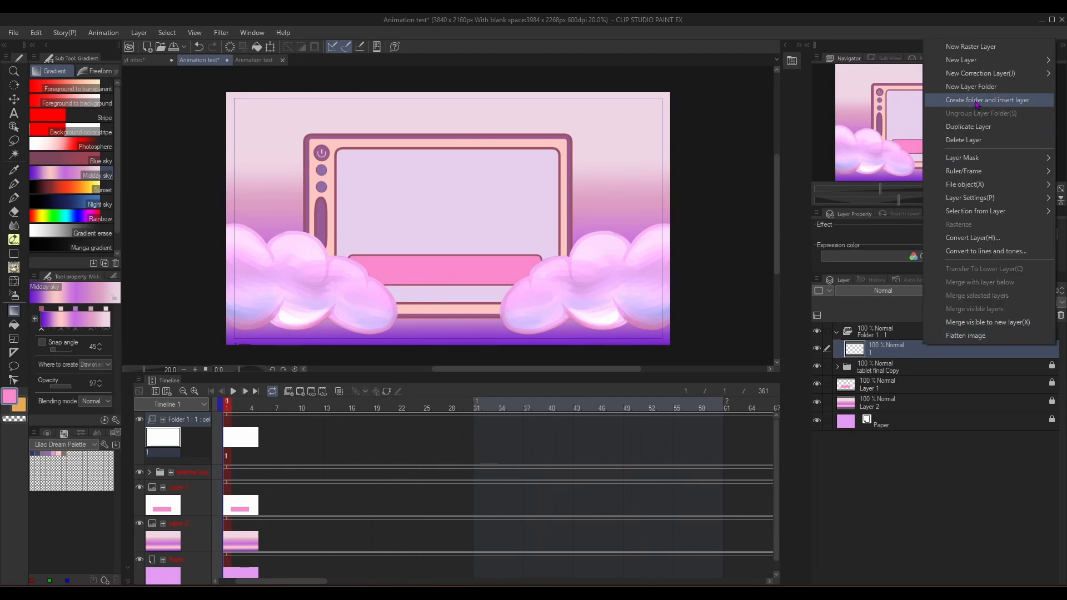
click(1021, 104)
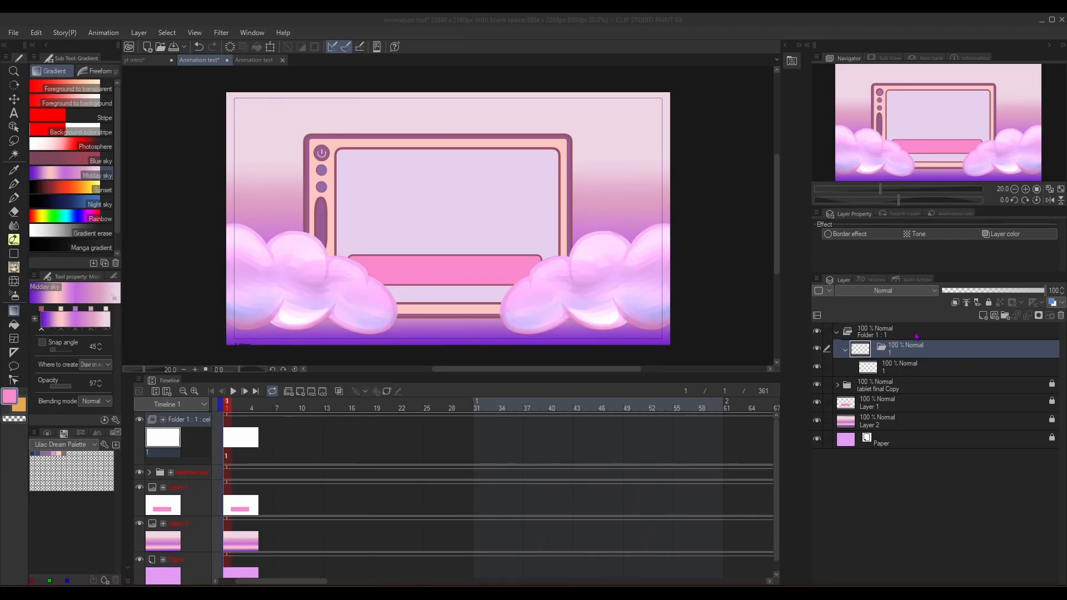
- Paste the copied avatar artwork above layer 1 in the cel folder and merge it down into layer 1
click(930, 368)
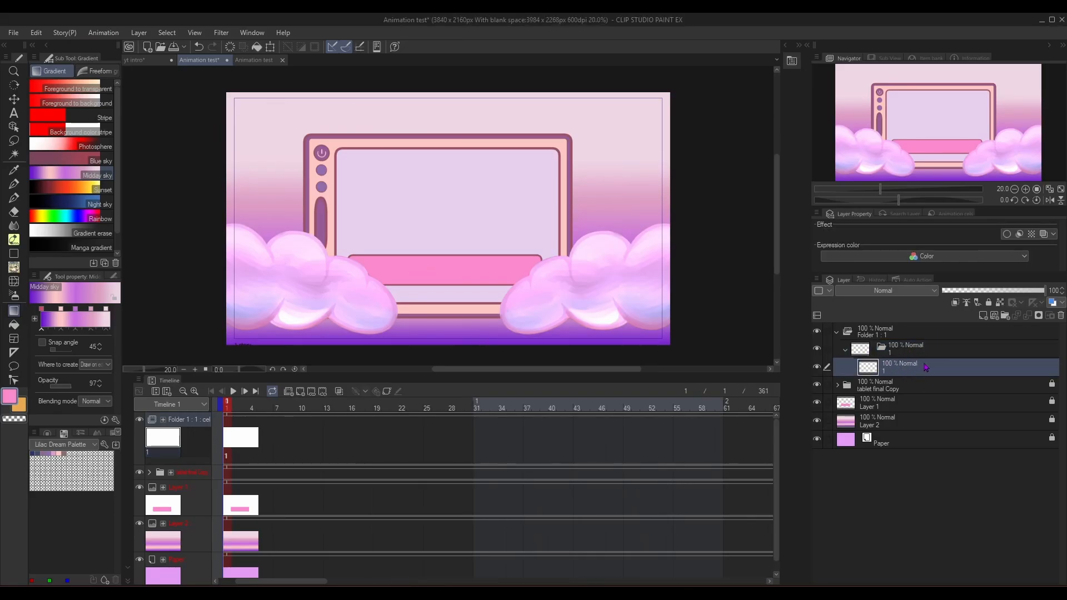
key(ctrl+v)
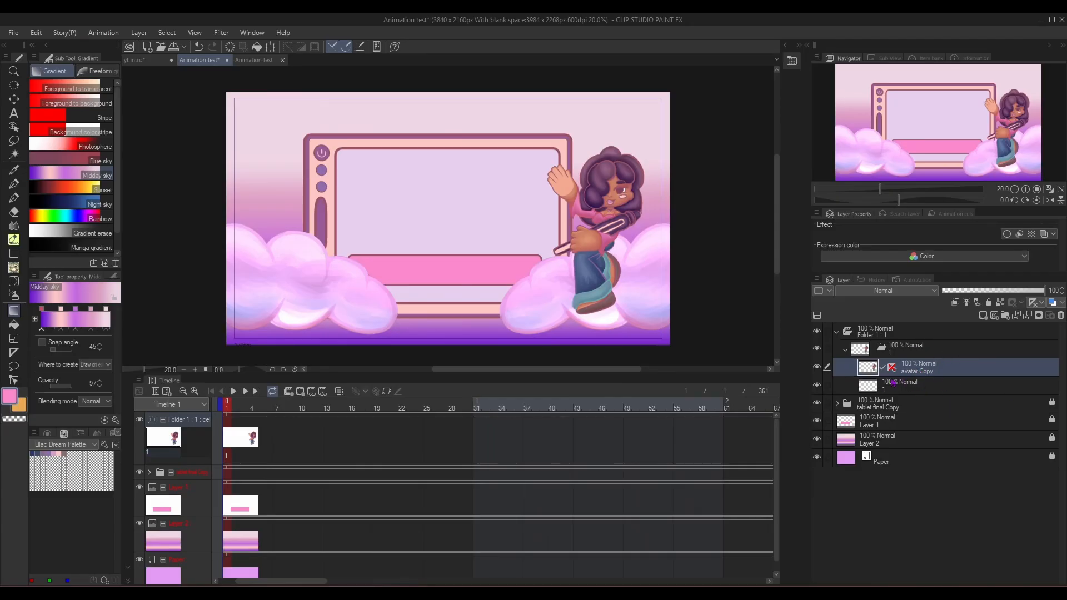
key(ctrl+e)
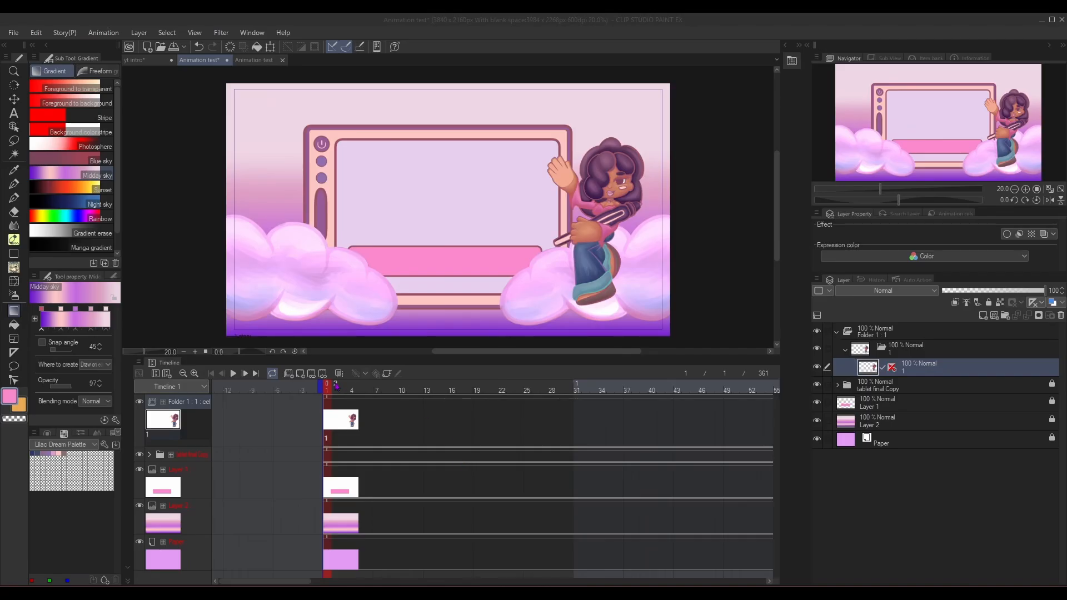
- Enable keyframes on the avatar's animation folder, Folder 1, and choose linear interpolation for new keyframes
click(387, 374)
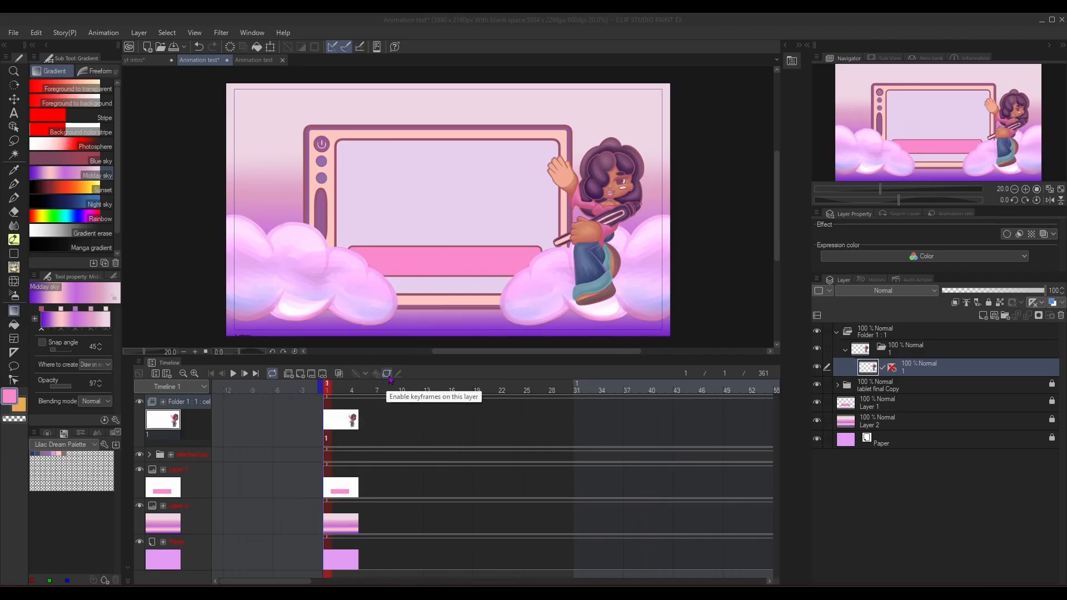
click(387, 373)
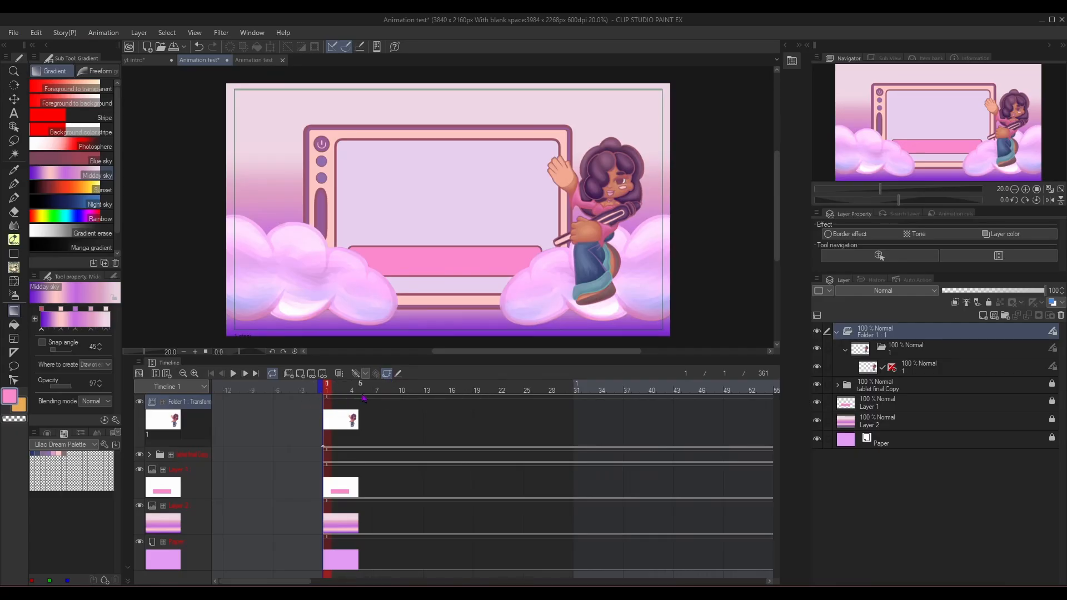
click(366, 375)
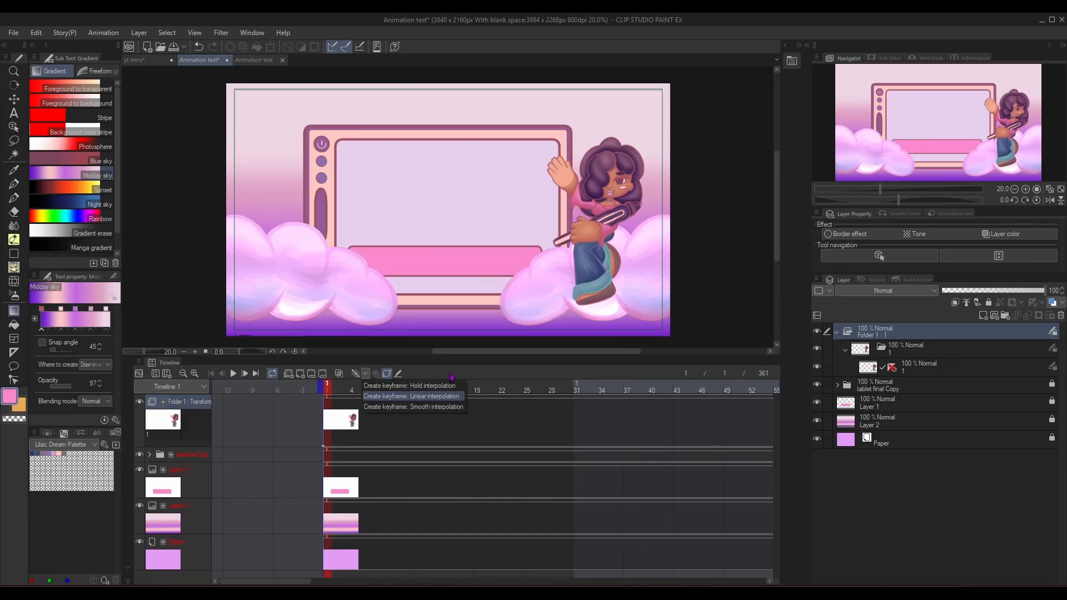
click(424, 397)
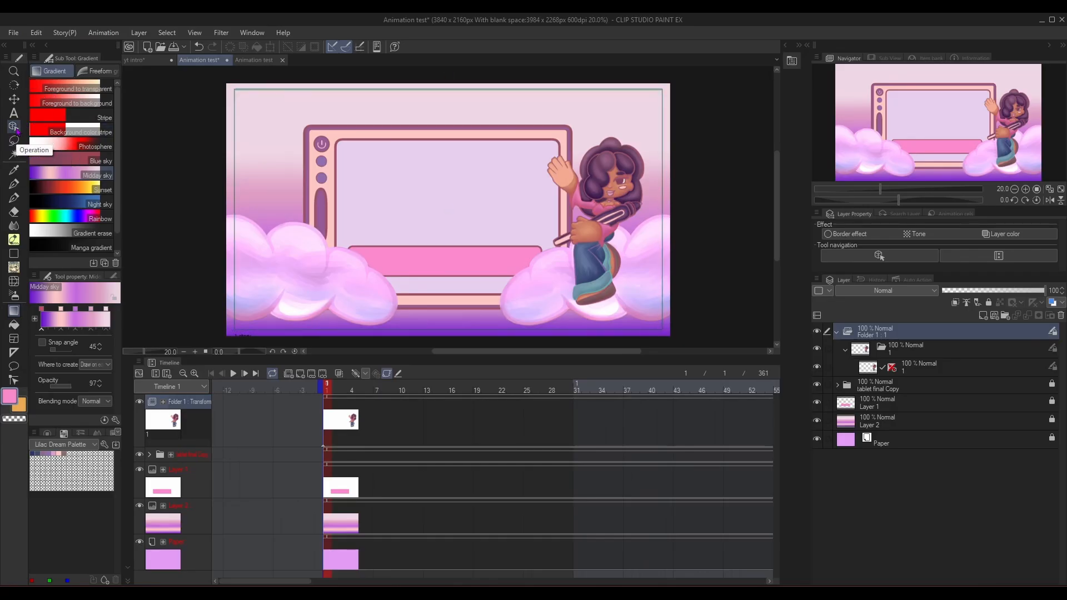
- With the Operation tool, move the avatar slightly down at frame 1 to set its starting keyframe
click(16, 129)
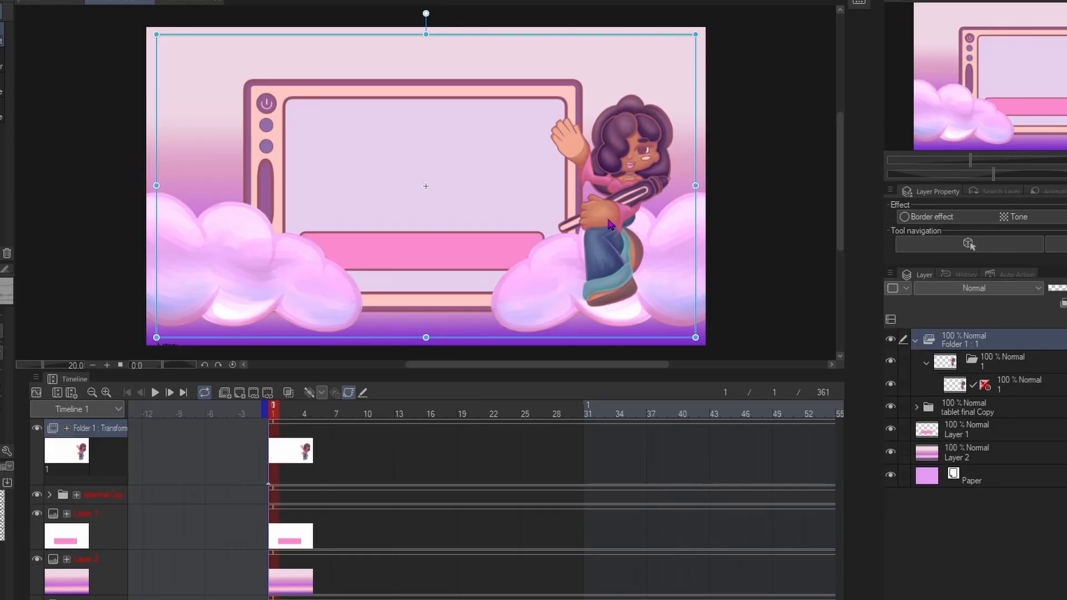
drag(609, 224, 607, 244)
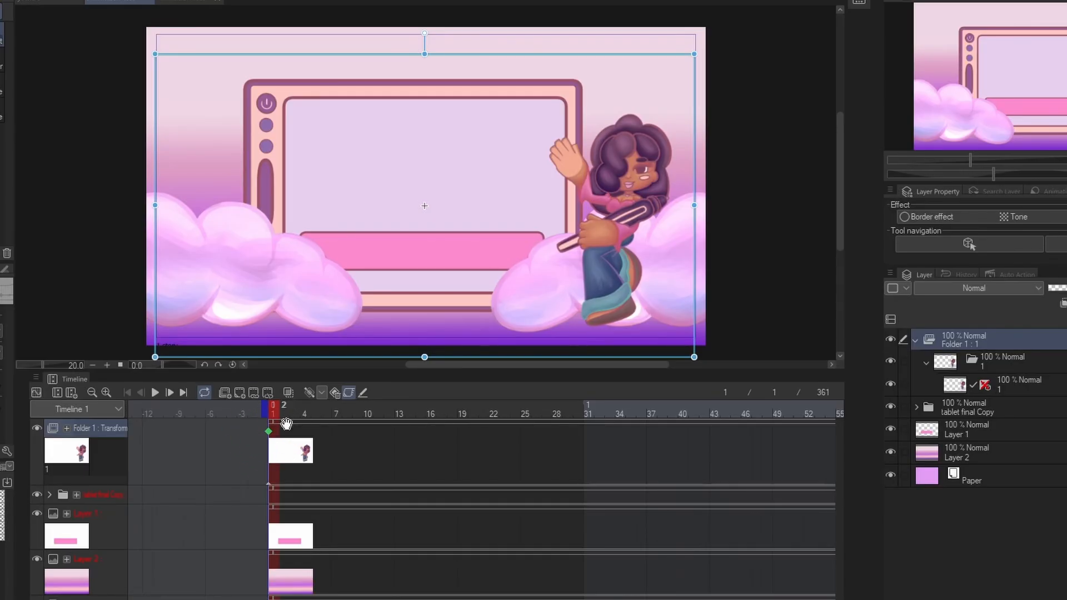
click(270, 437)
- Keyframe the avatar raised to the canvas's upper edge at frame 31 and lowered partly below the canvas at frame 61
scroll(344, 431, right, 3)
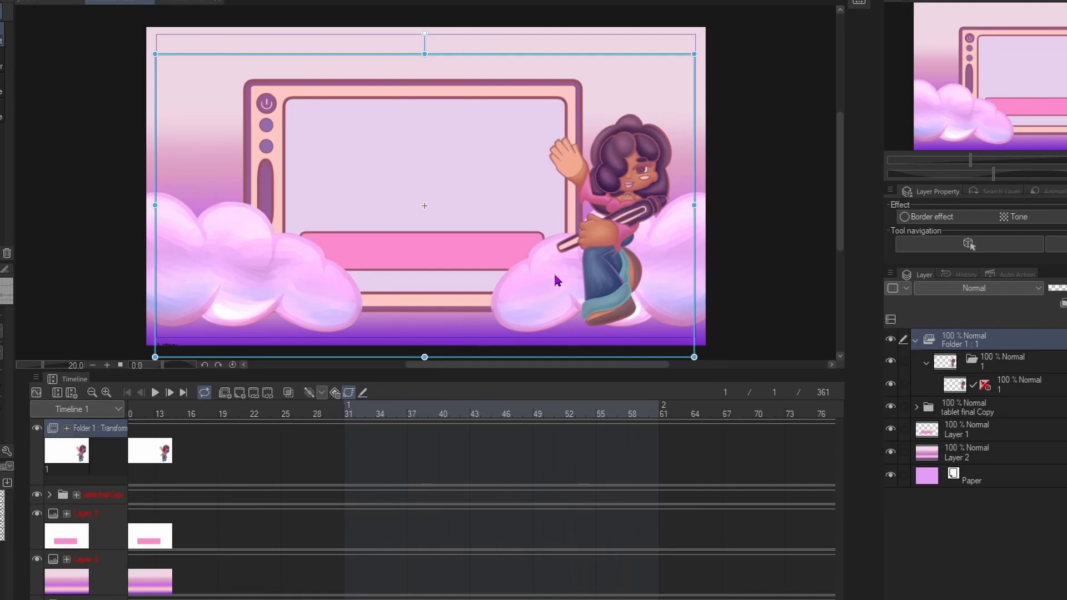
click(350, 411)
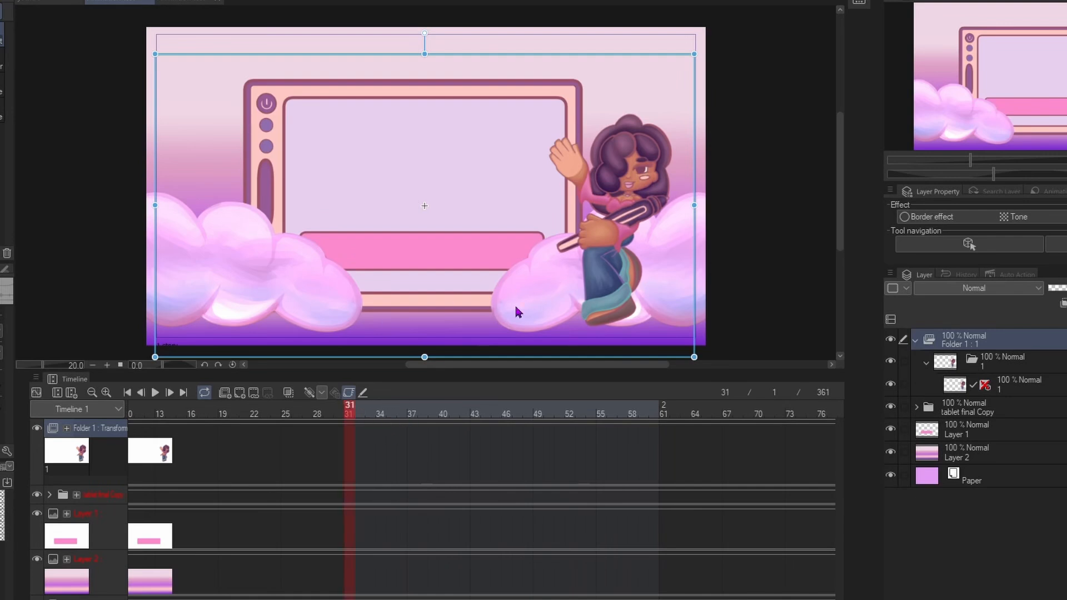
drag(606, 250, 607, 170)
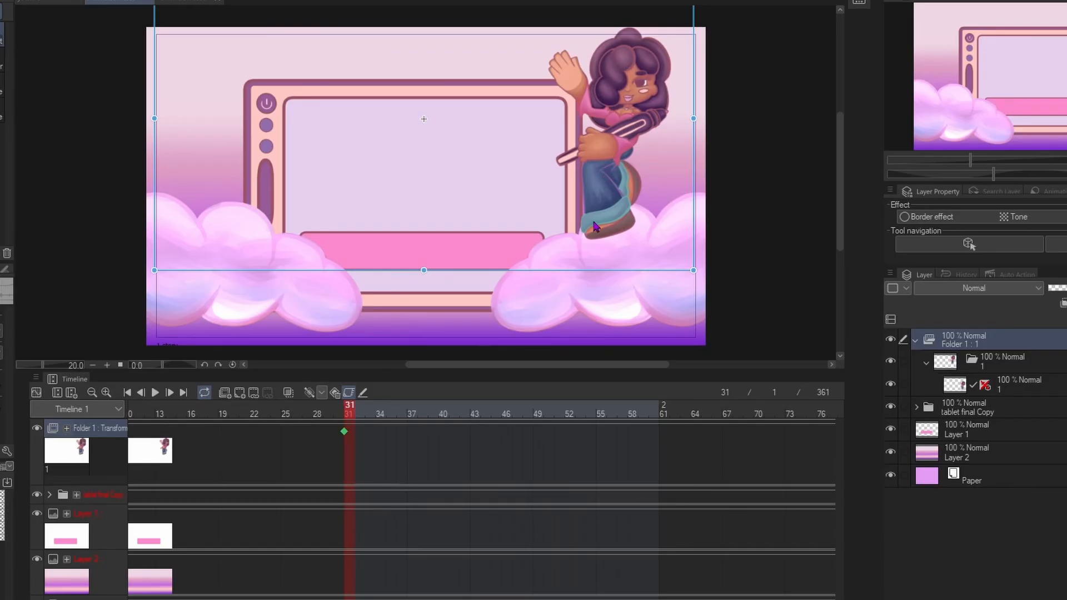
click(664, 414)
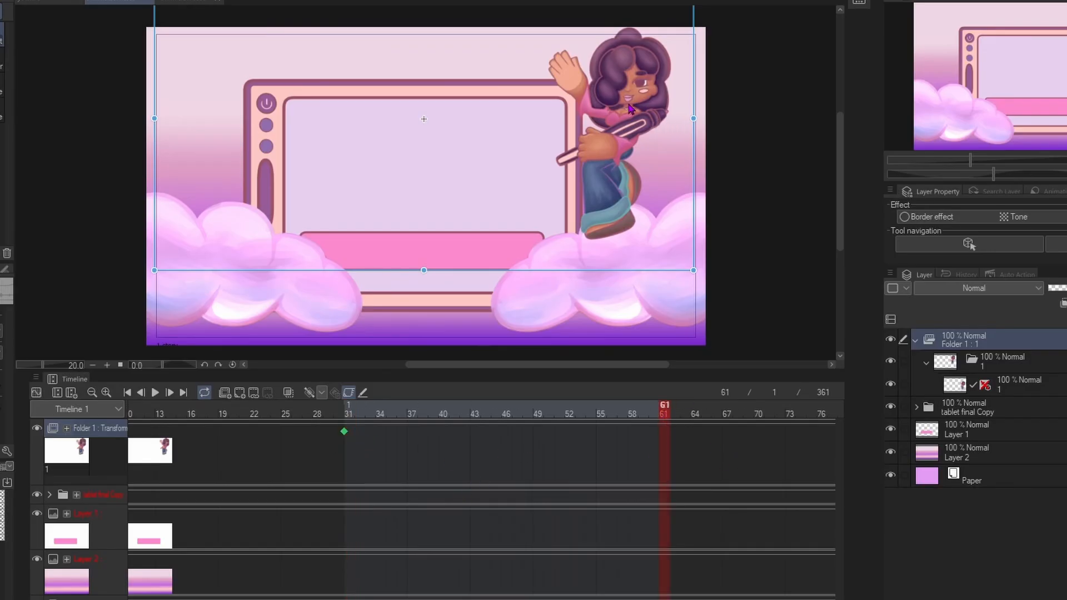
drag(631, 112, 631, 248)
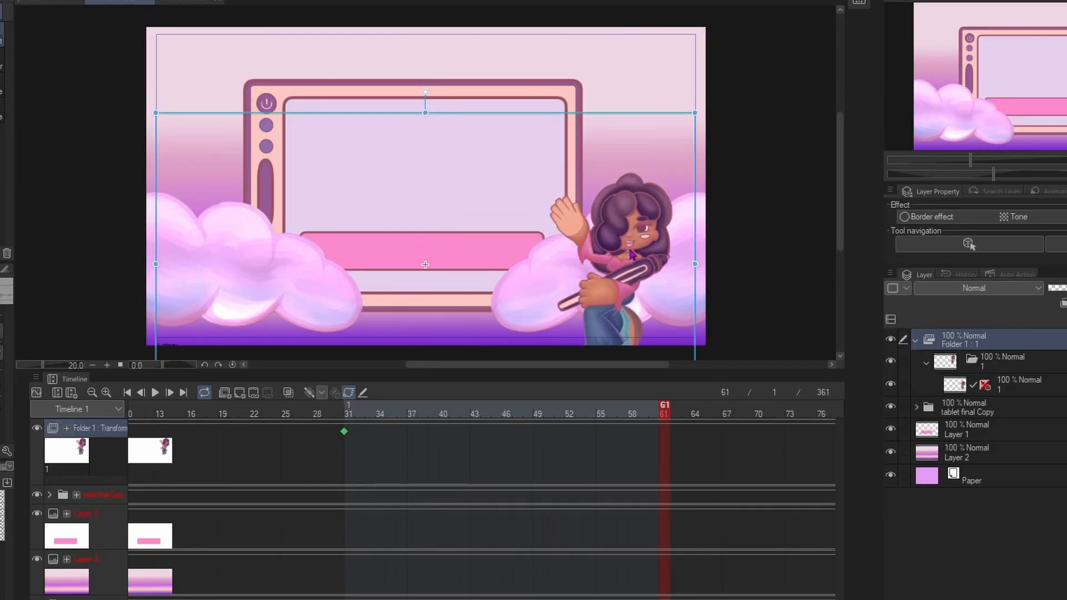
click(643, 414)
- Play the animation from the start to check the avatar's up-and-down motion, and stop the playback
drag(615, 415, 86, 427)
click(155, 392)
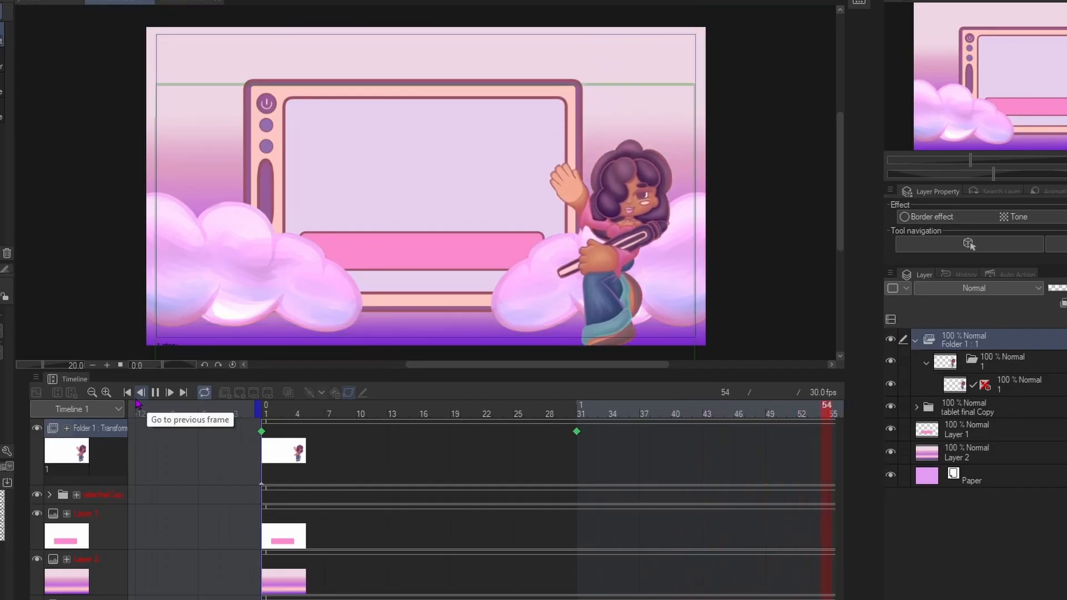
click(155, 393)
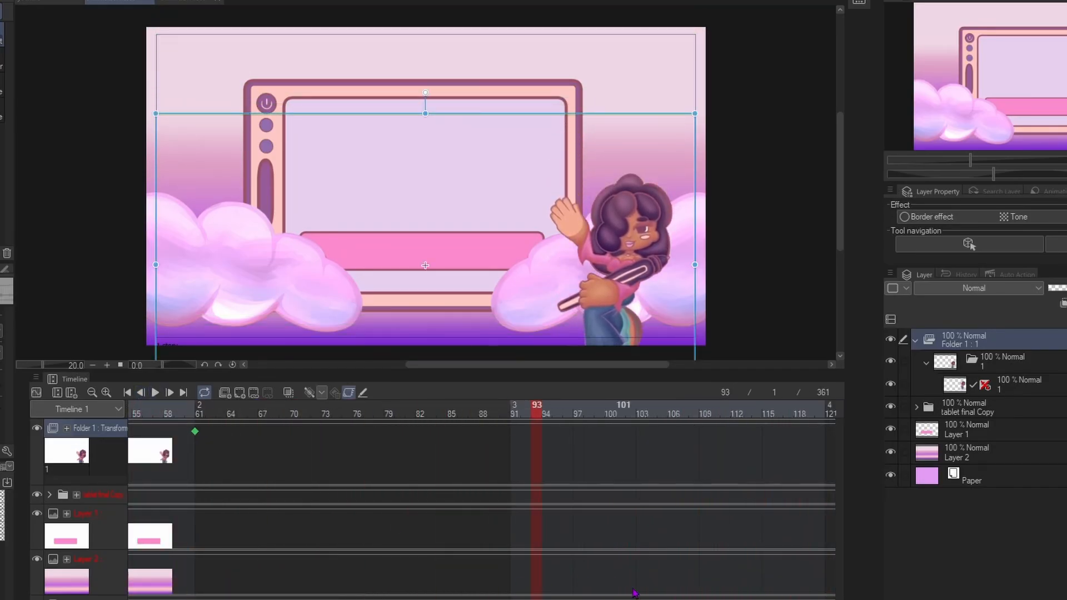
- Delete the avatar's keyframes at frames 31 and 61, keeping the one at frame 1
drag(339, 599, 248, 599)
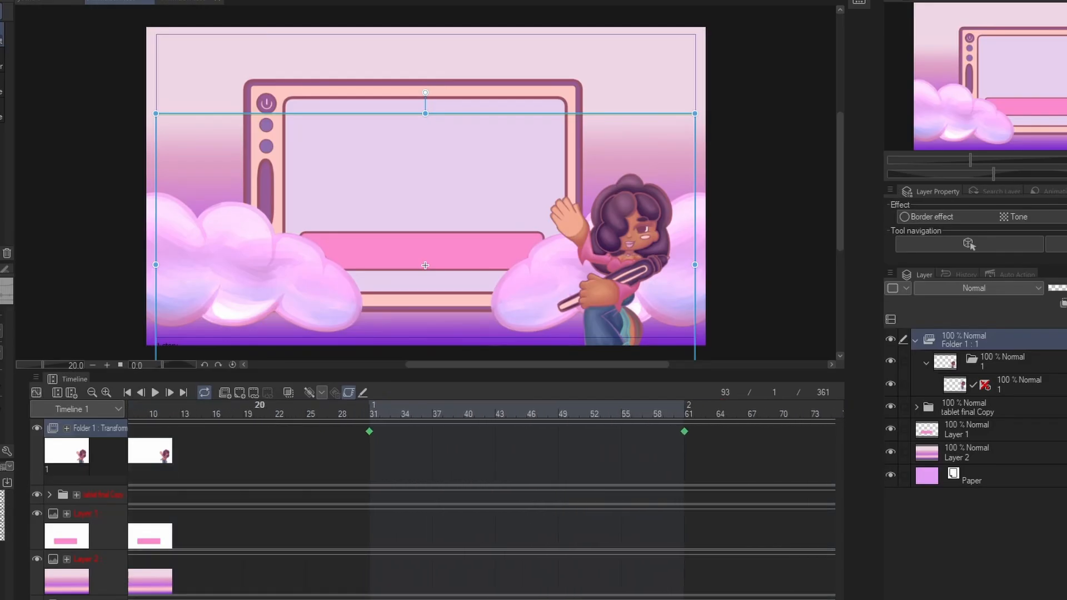
drag(272, 409, 365, 409)
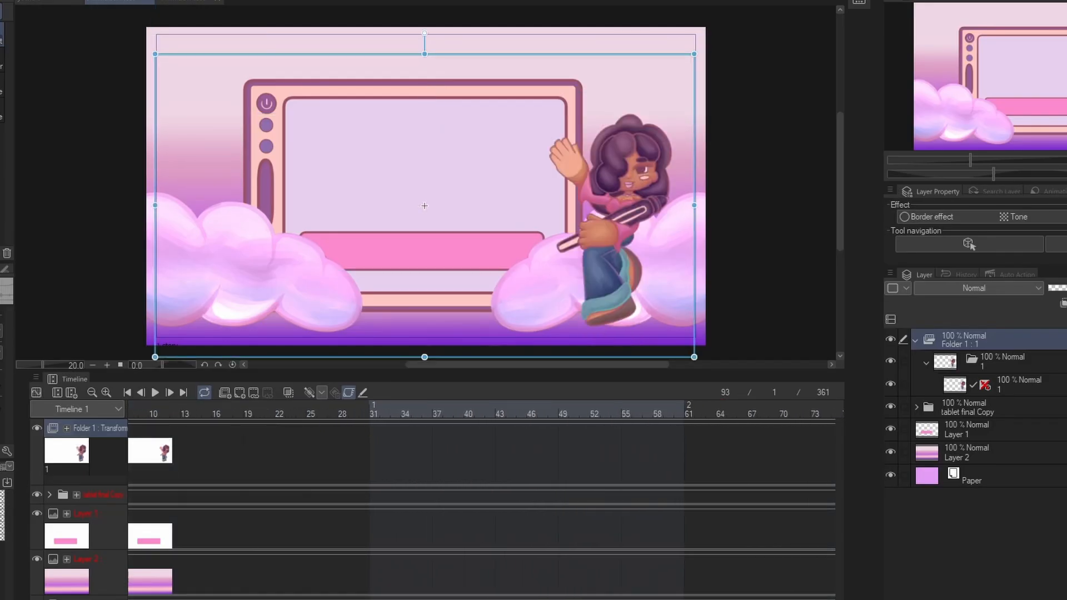
drag(244, 598, 204, 599)
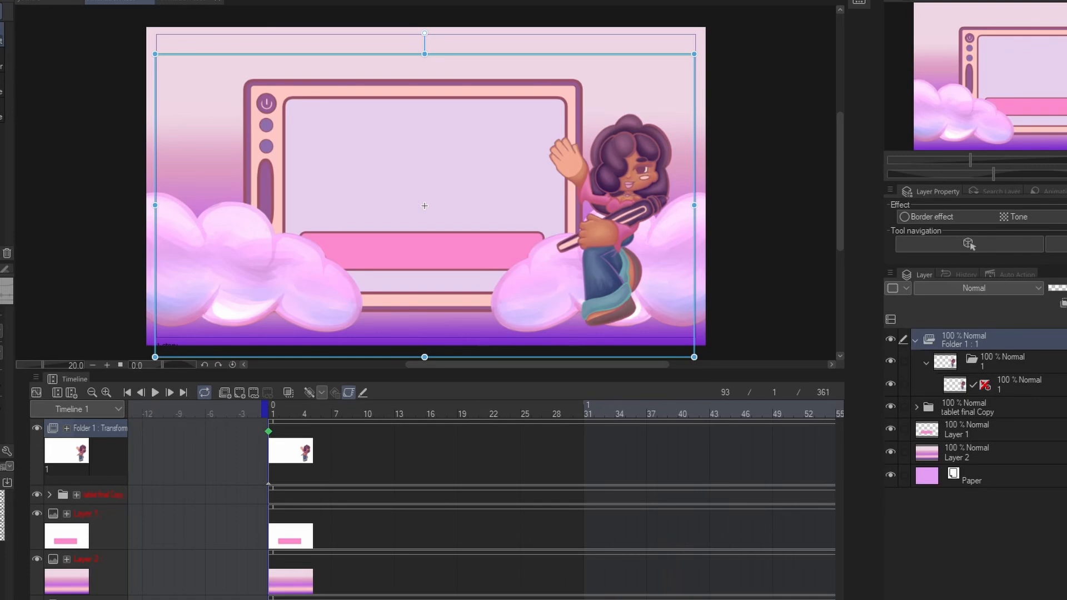
- Move the avatar slightly up at frame 91 to add the raised keyframe of a slower floating motion
drag(204, 599, 331, 599)
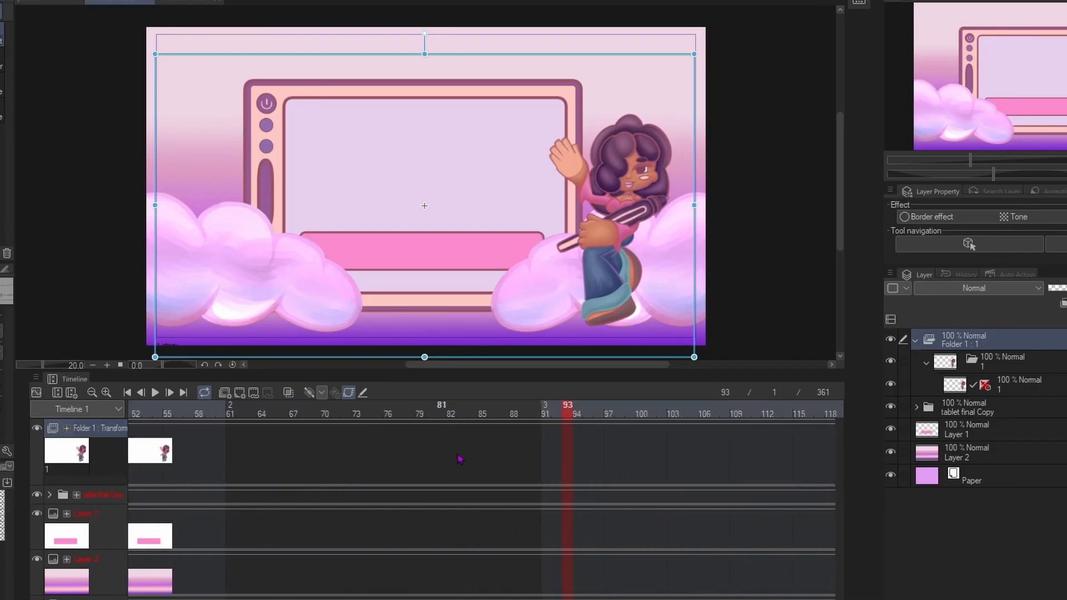
click(547, 409)
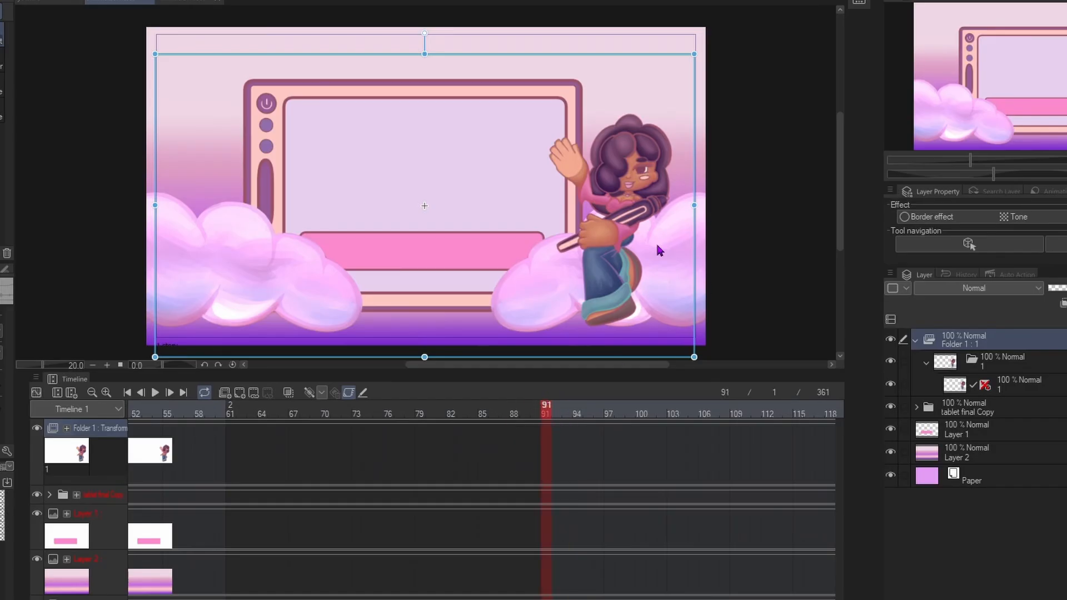
drag(620, 283, 623, 254)
- Move the avatar slightly down at frame 181 to add a lowered keyframe
scroll(482, 500, right, 10)
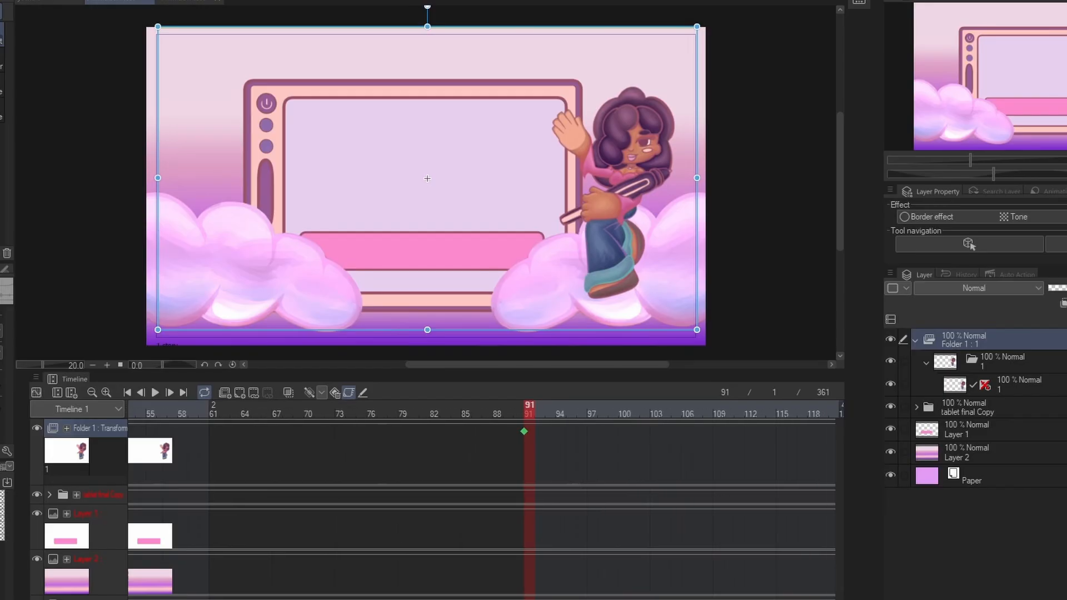
scroll(482, 478, right, 8)
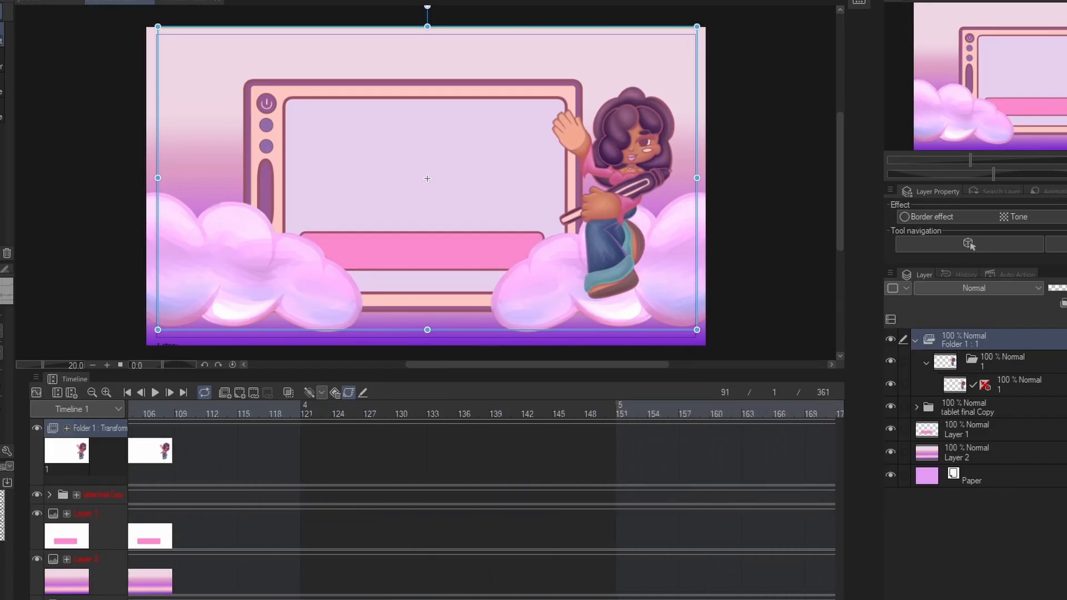
scroll(321, 422, left, 12)
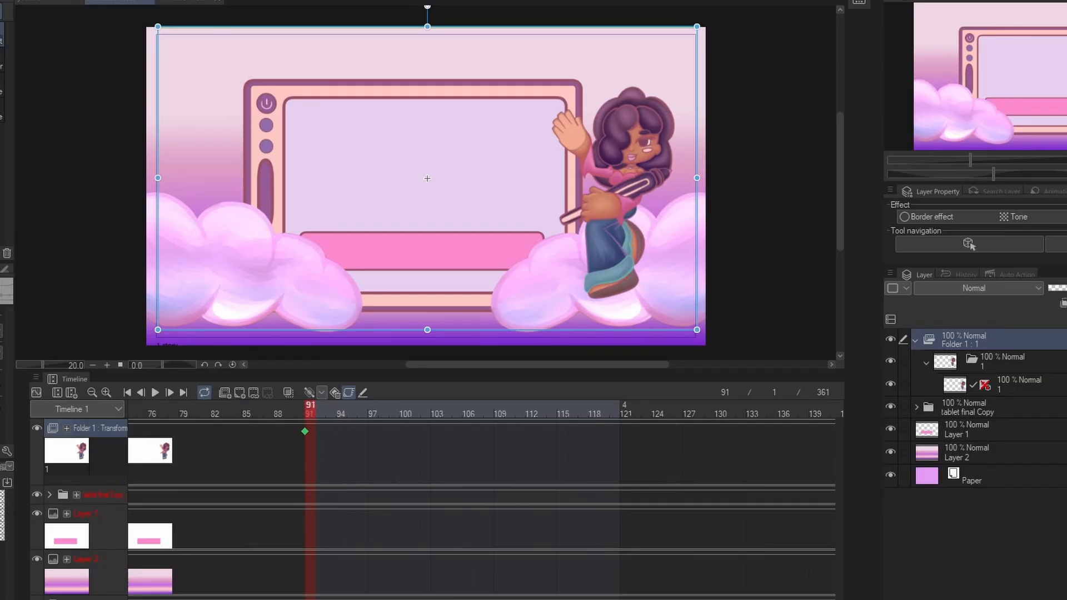
scroll(544, 418, right, 20)
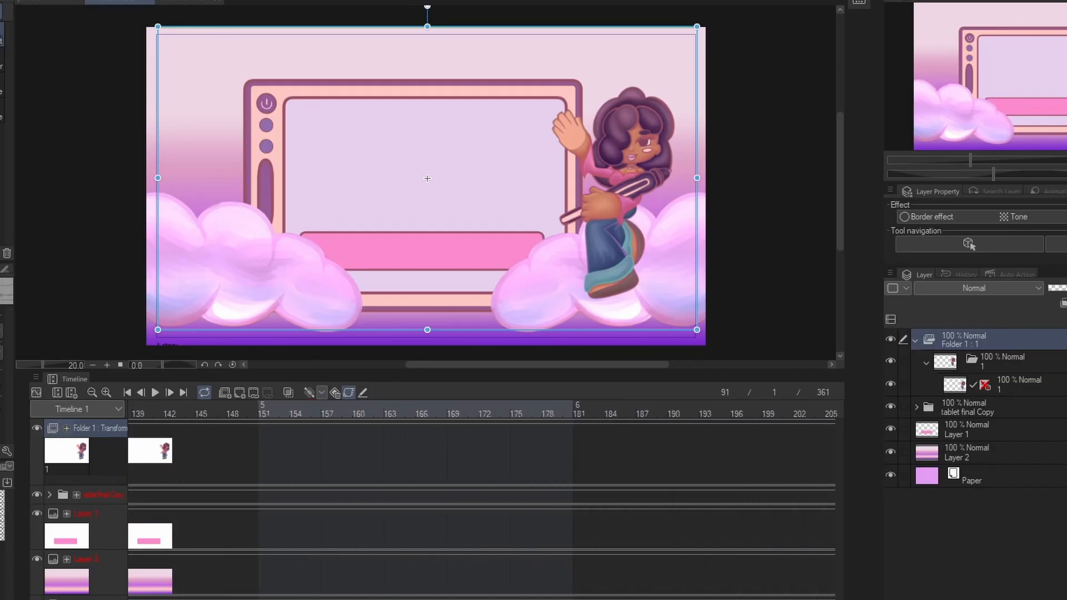
click(536, 416)
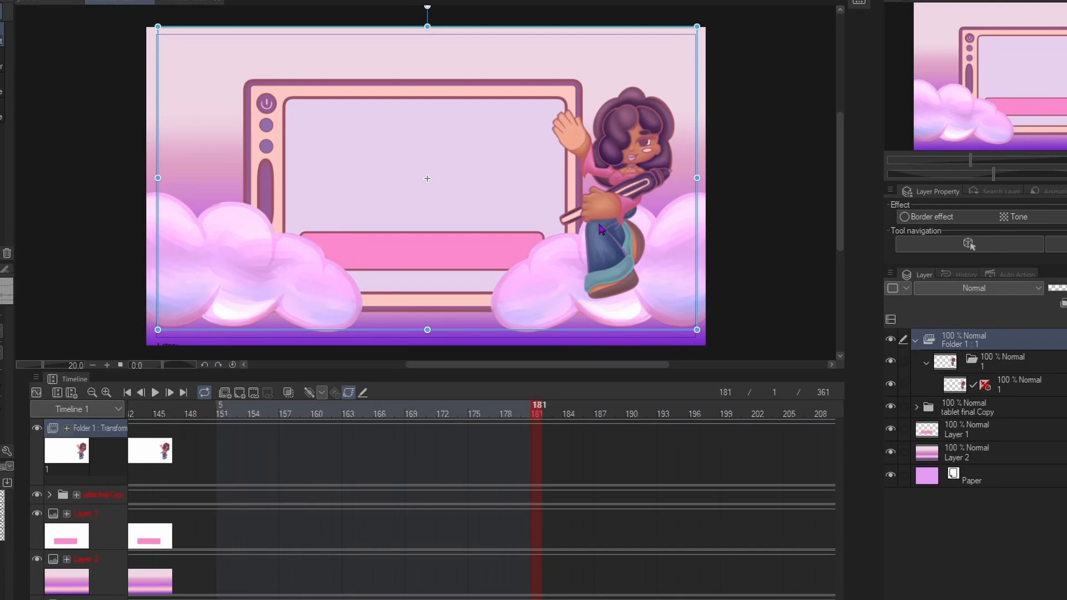
drag(614, 199, 611, 211)
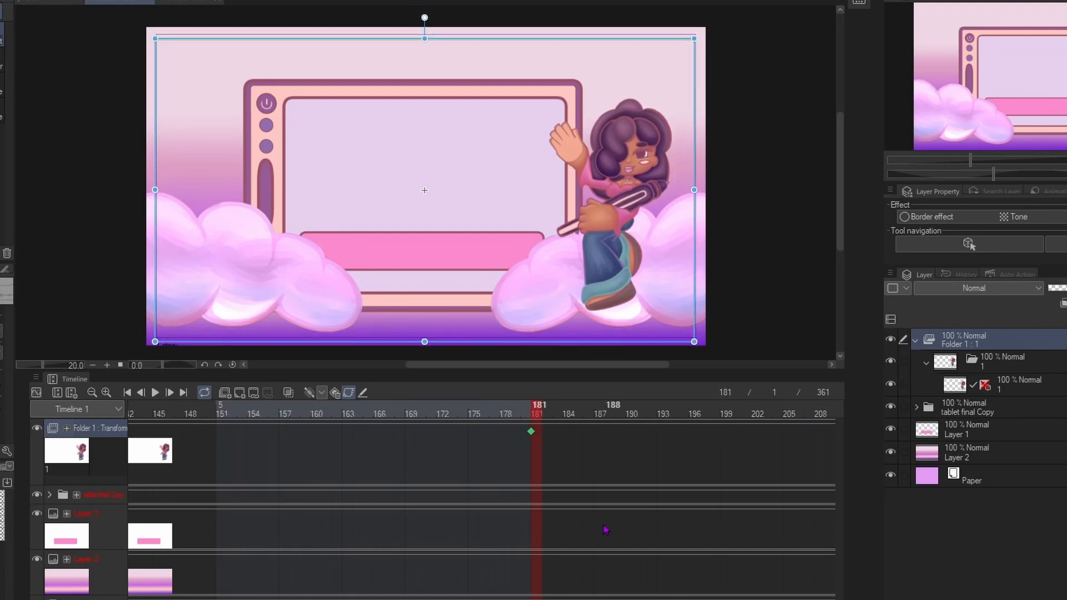
- Move the avatar slightly up at frame 271 to add another raised keyframe
scroll(497, 528, right, 14)
scroll(639, 478, right, 18)
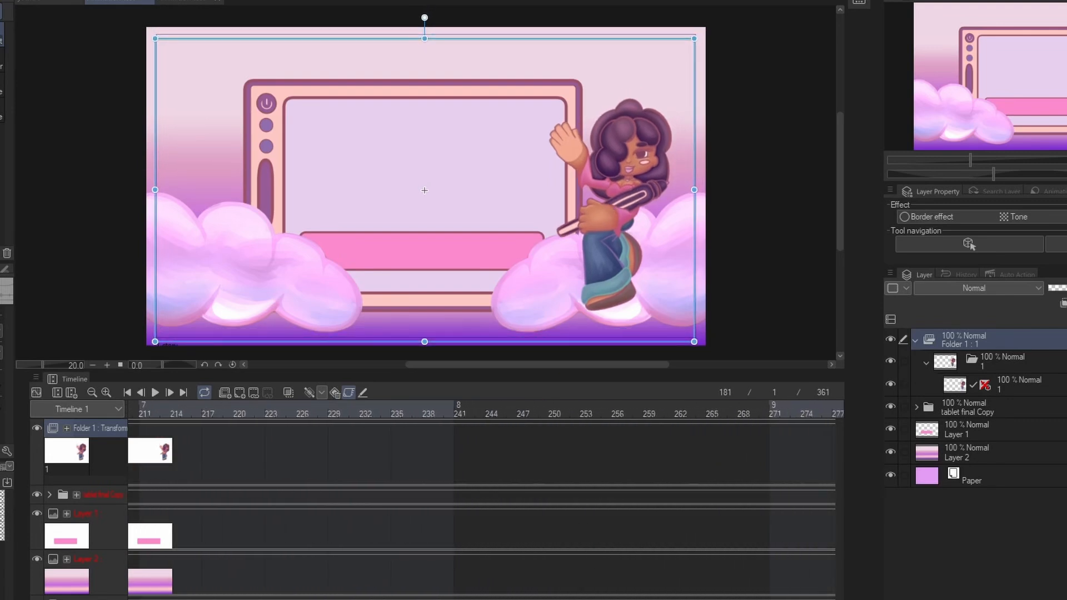
click(625, 411)
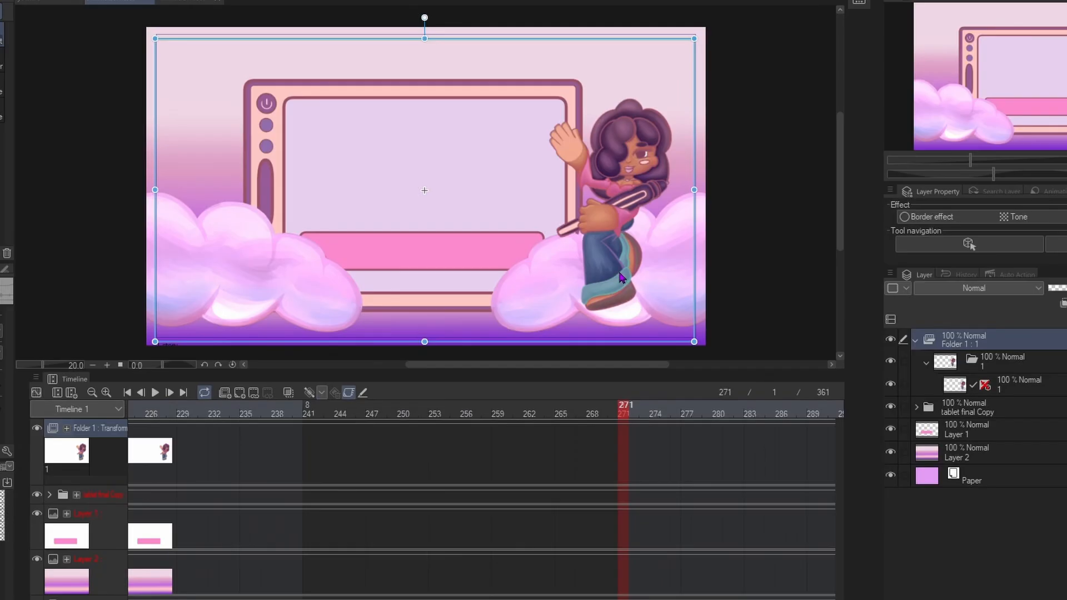
drag(623, 270, 623, 247)
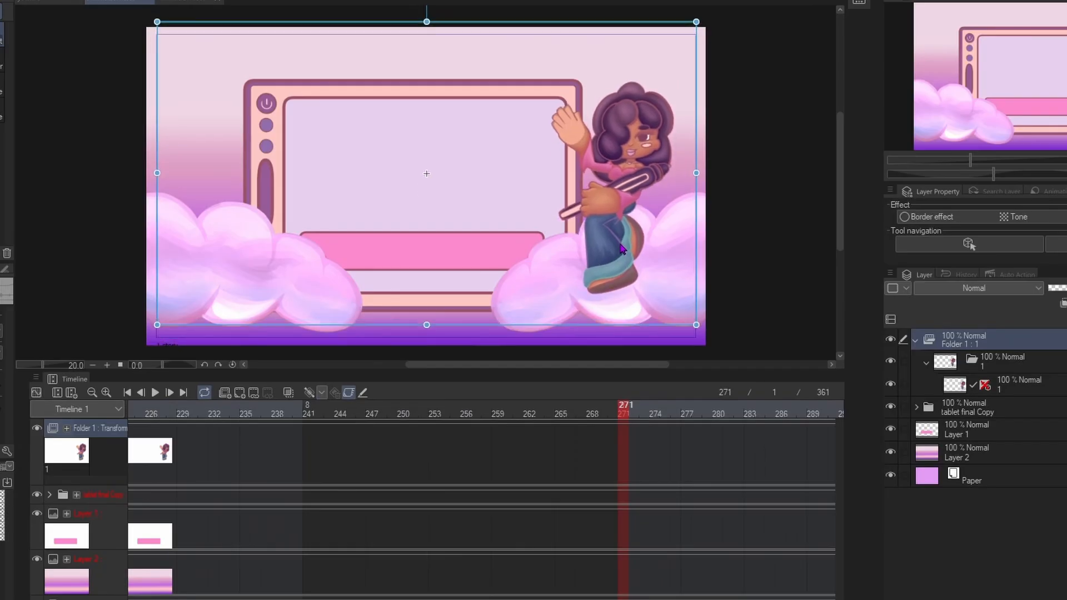
- Move the avatar slightly down at the last frame, 361, to add the closing keyframe
scroll(484, 501, right, 20)
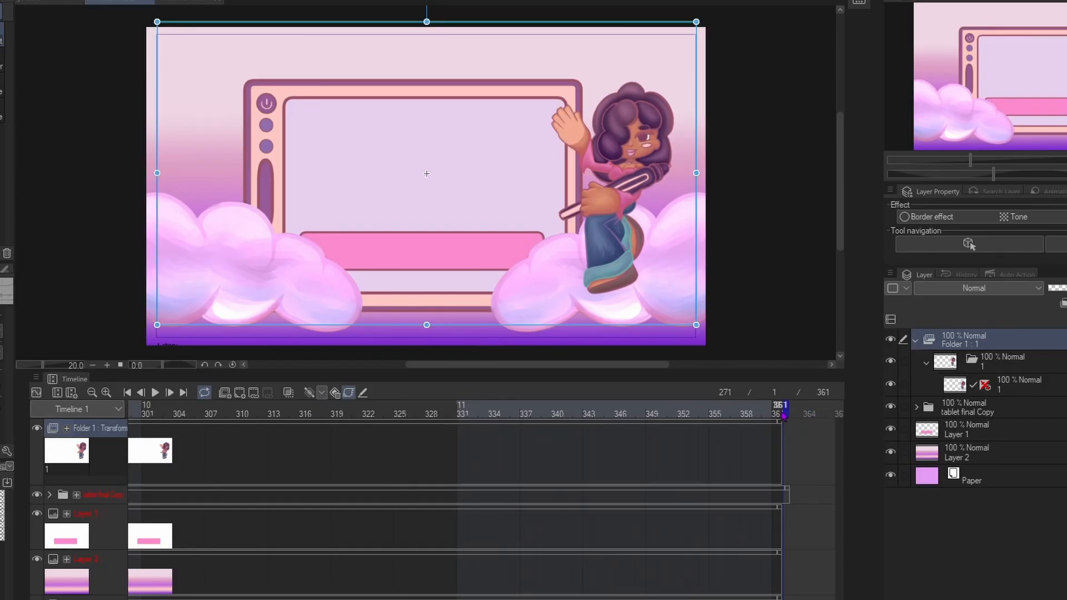
click(777, 414)
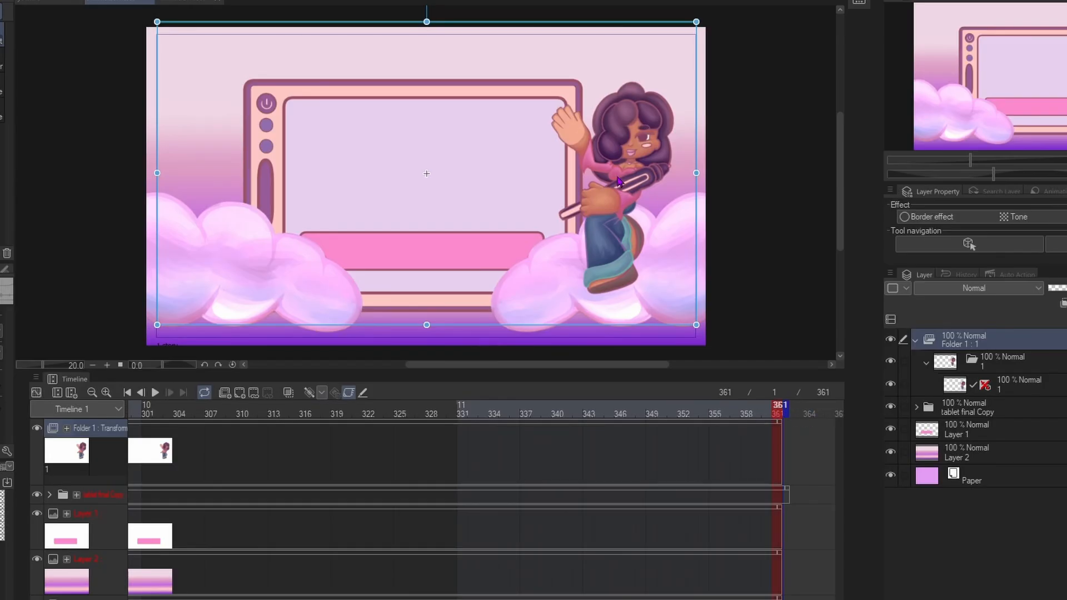
drag(618, 181, 620, 195)
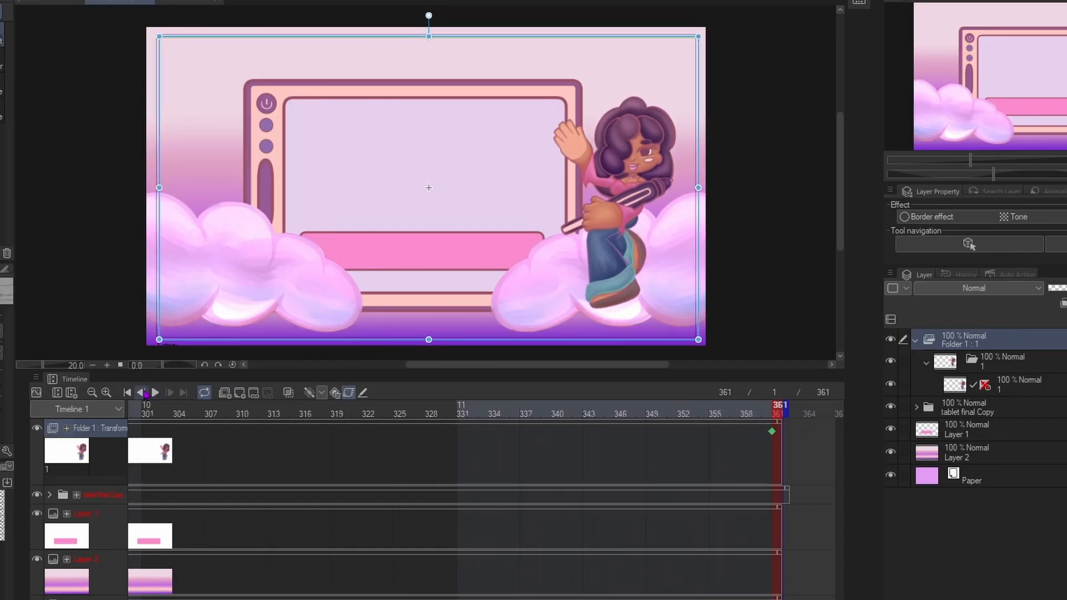
- Play the animation to check the avatar's slower floating motion, and stop the playback
click(155, 393)
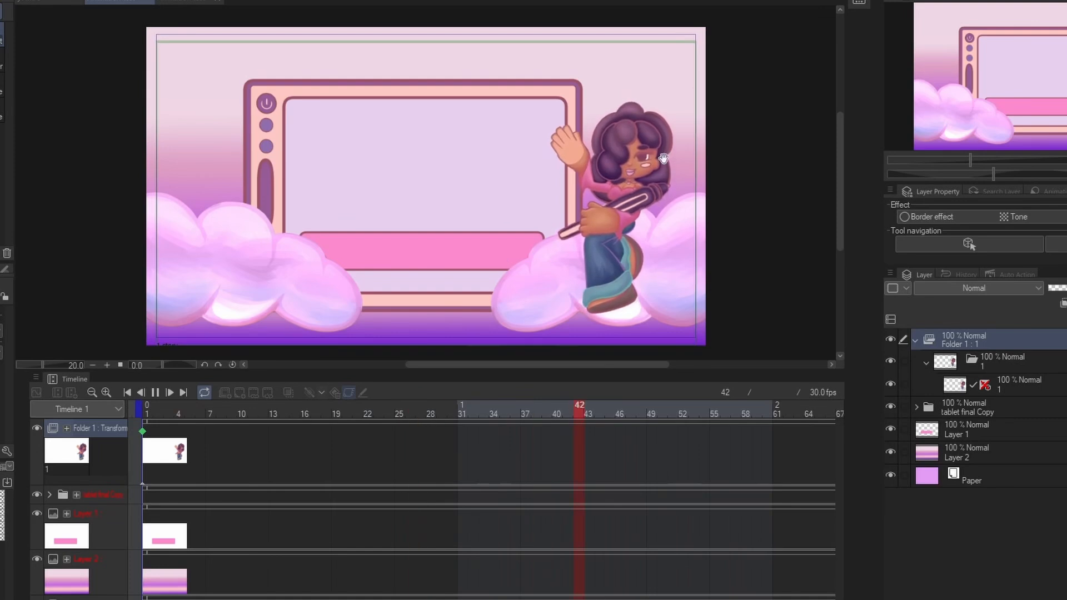
click(505, 410)
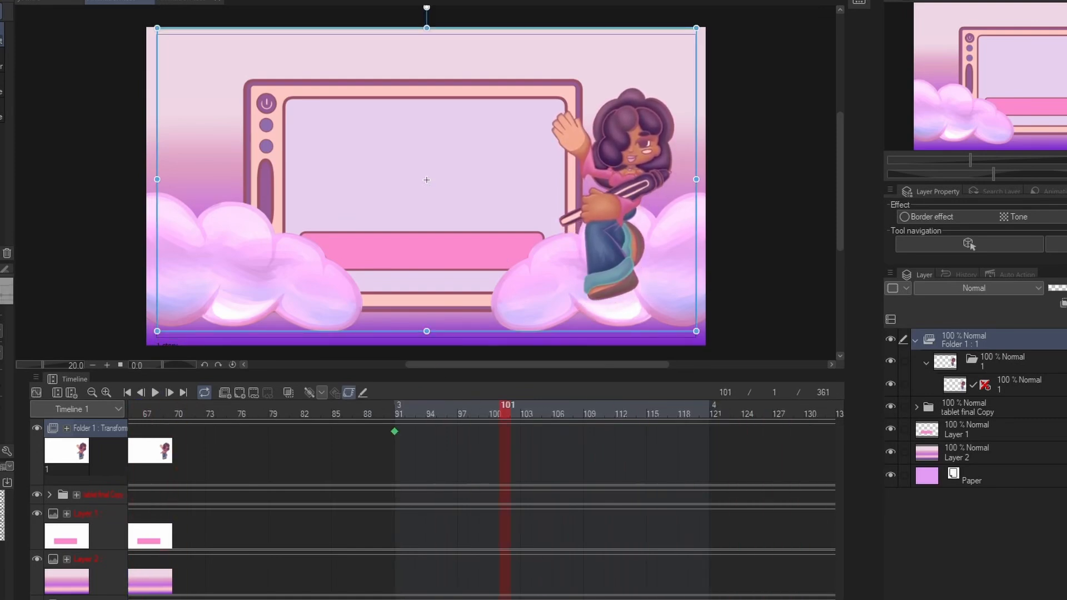
scroll(481, 500, left, 10)
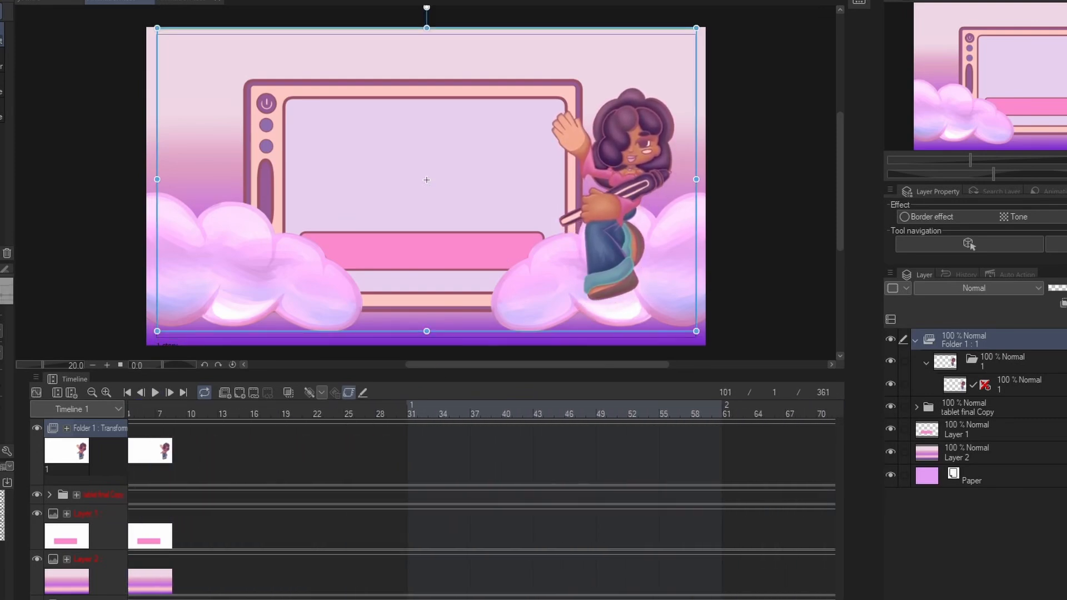
scroll(211, 422, left, 3)
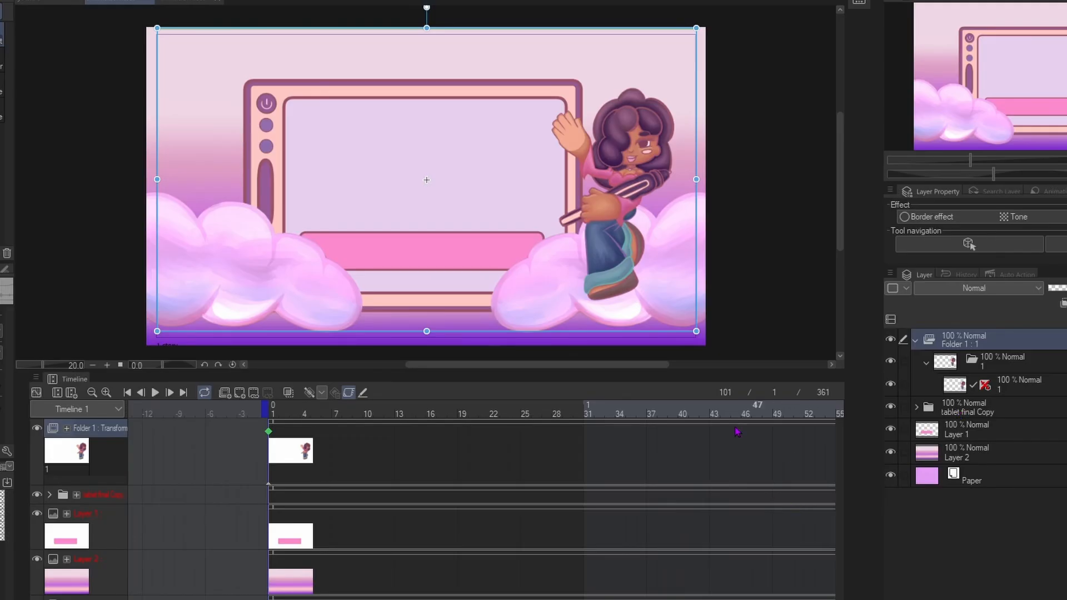
- Add a new animation folder above the avatar's folder, collapse the avatar's folder, and put the new cel's layer inside its own folder
click(226, 393)
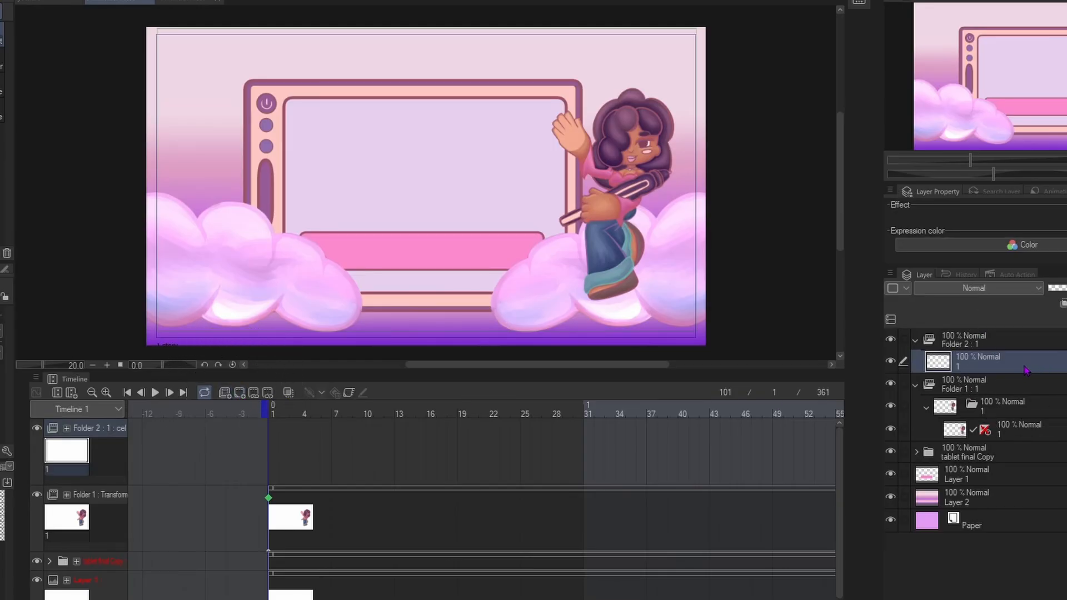
click(916, 386)
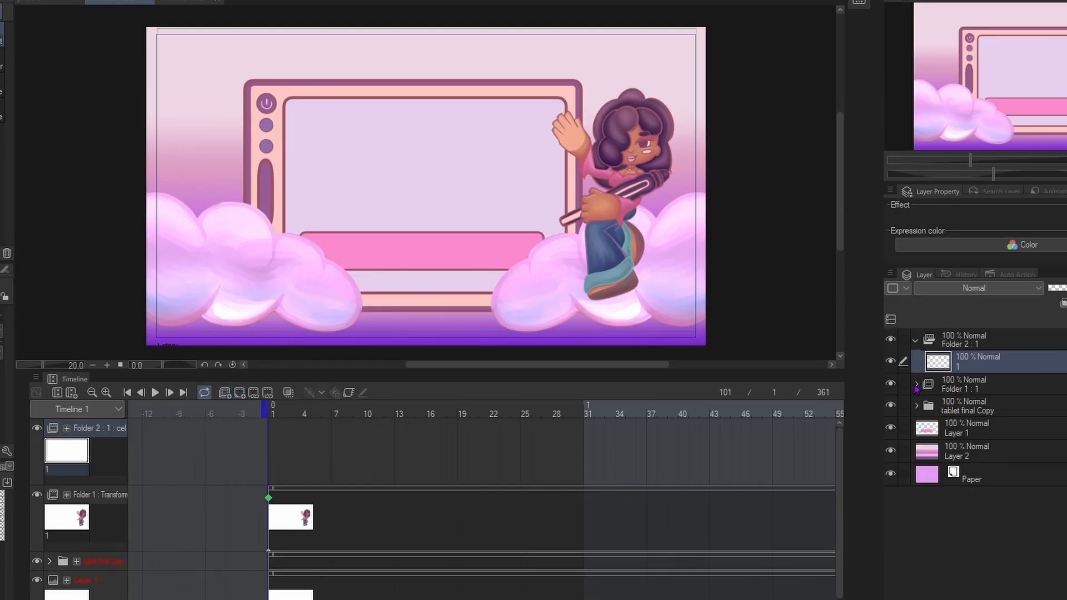
right_click(1013, 366)
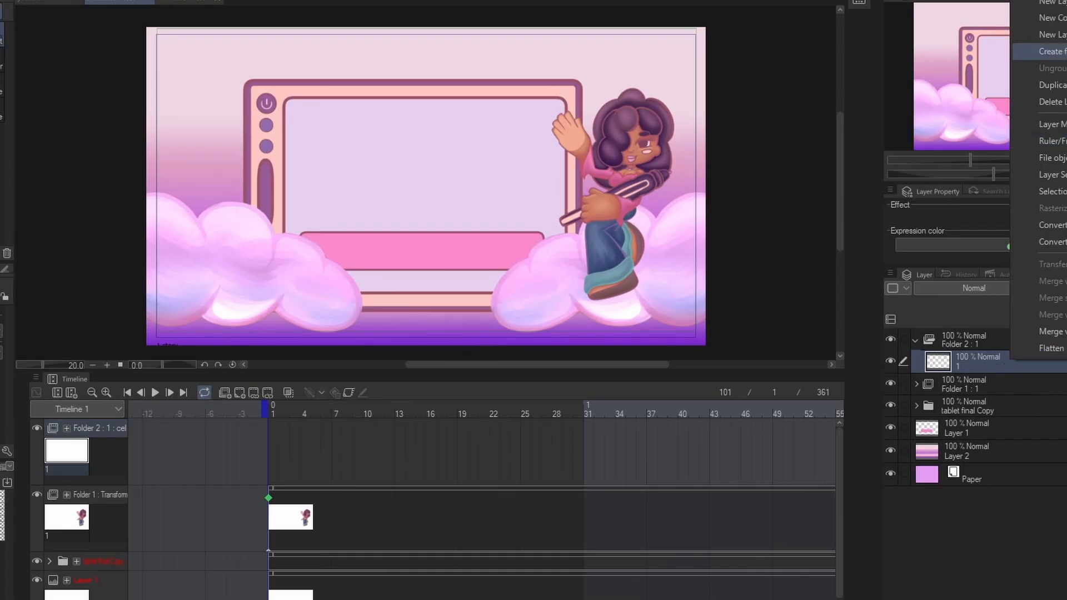
click(1050, 51)
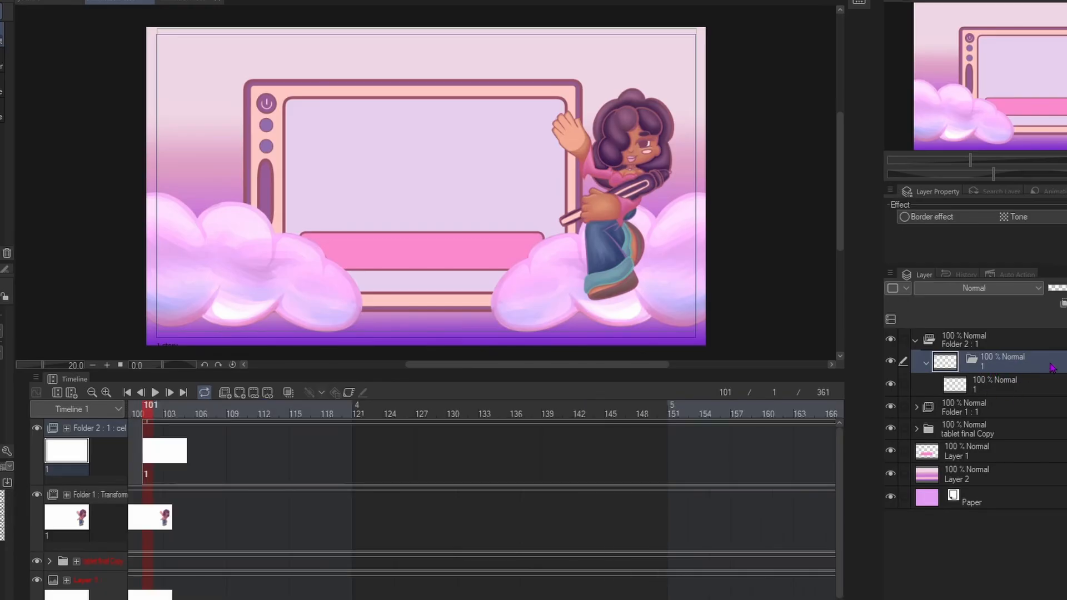
- Paste the dog artwork into the new cel folder and merge it with the empty layer beneath
key(ctrl)
click(1045, 382)
key(ctrl+v)
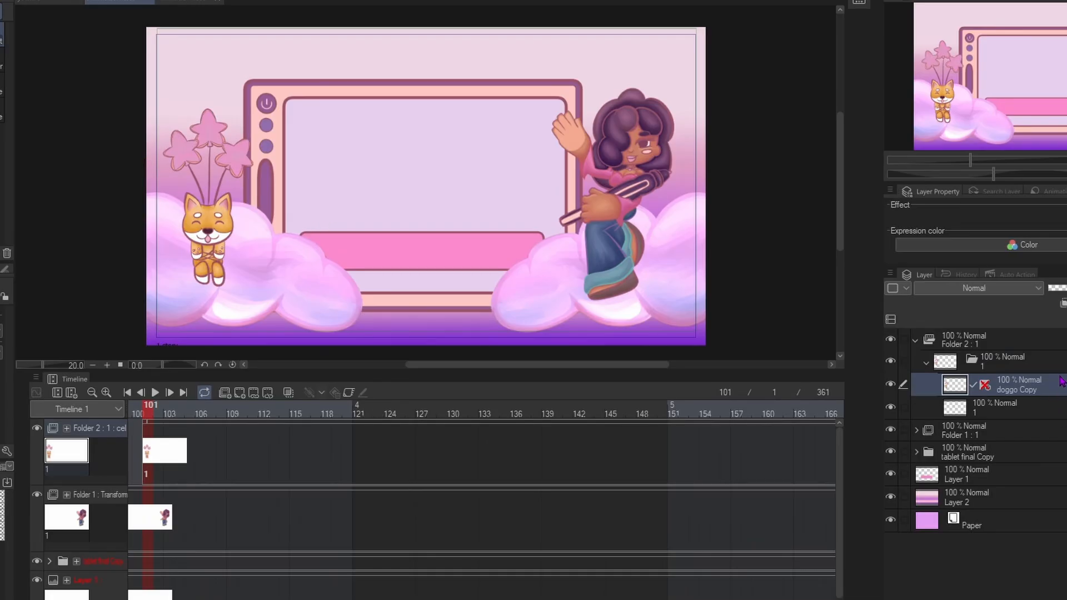
key(ctrl+e)
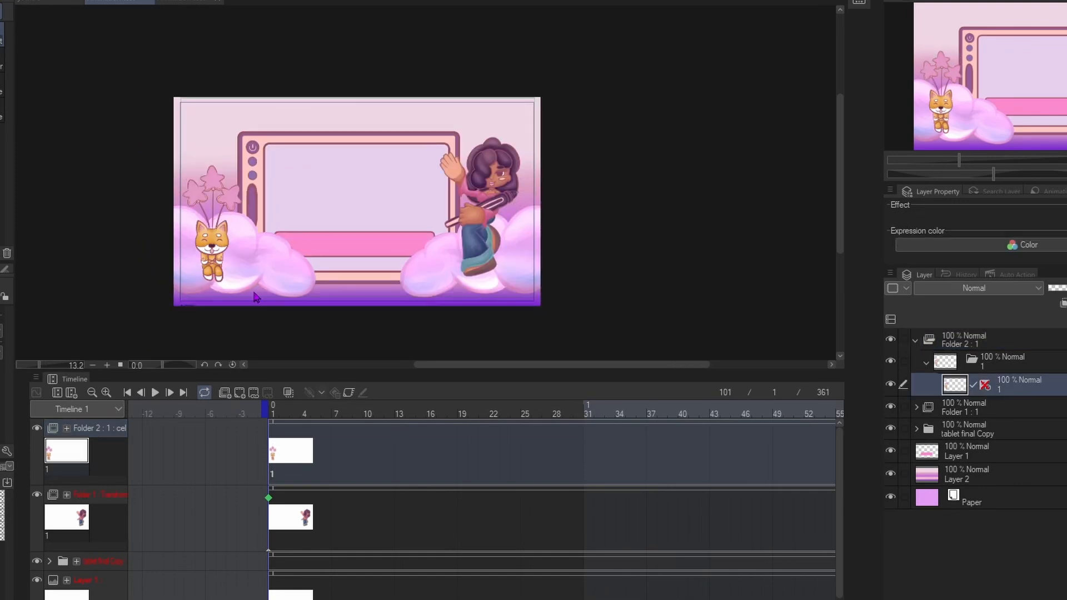
- Enable keyframes on the dog's animation folder
scroll(152, 251, up, 3)
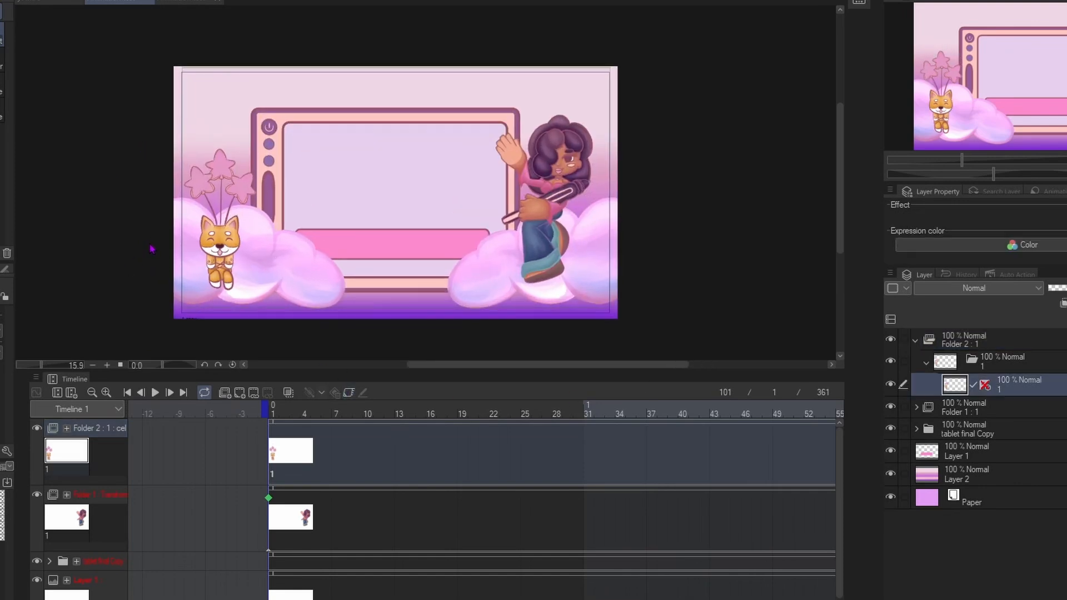
key(ctrl)
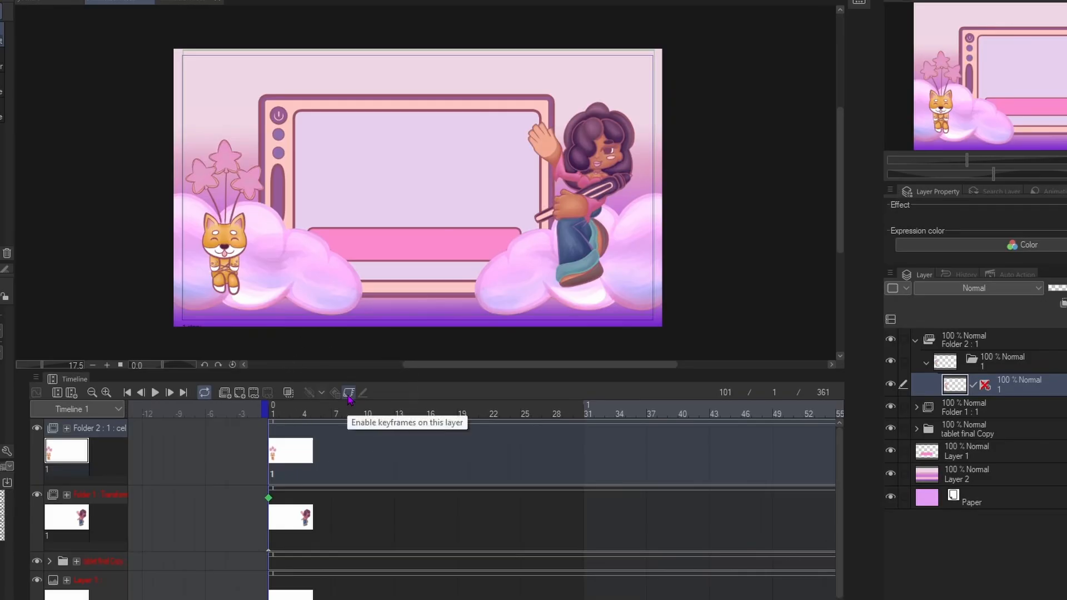
key(ctrl)
click(349, 395)
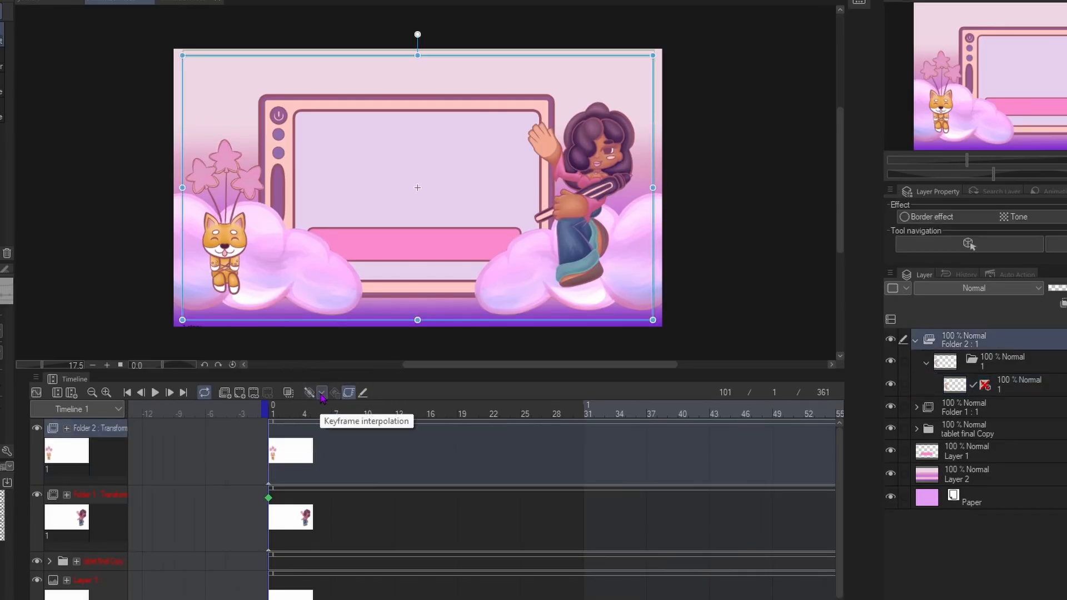
click(321, 394)
click(321, 394)
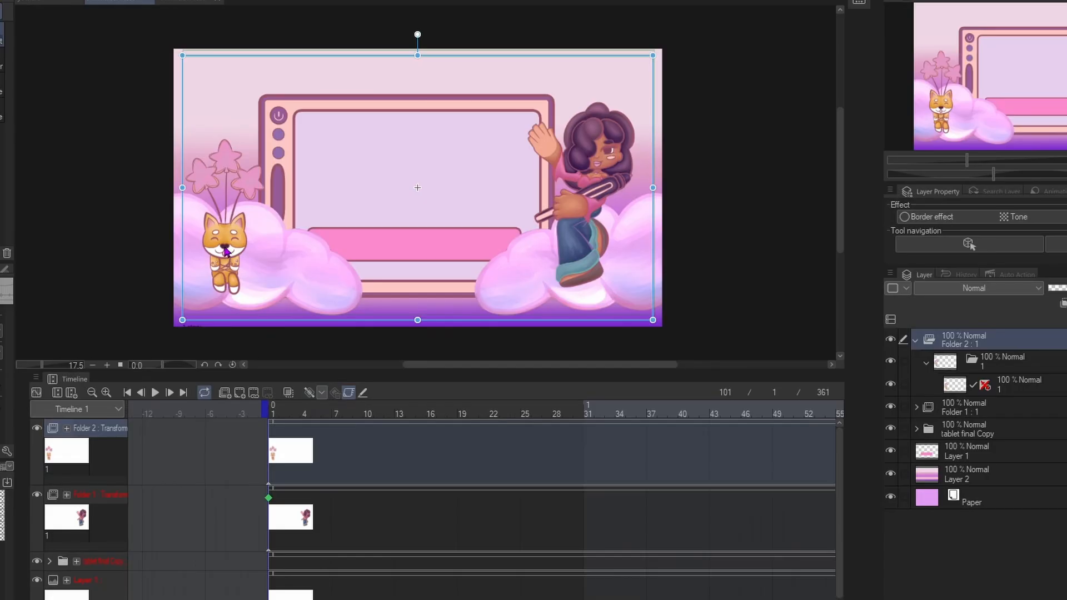
- Move the dog straight down below the canvas for its starting keyframe at frame 1
scroll(226, 251, down, 1)
drag(248, 246, 252, 322)
scroll(343, 238, up, 1)
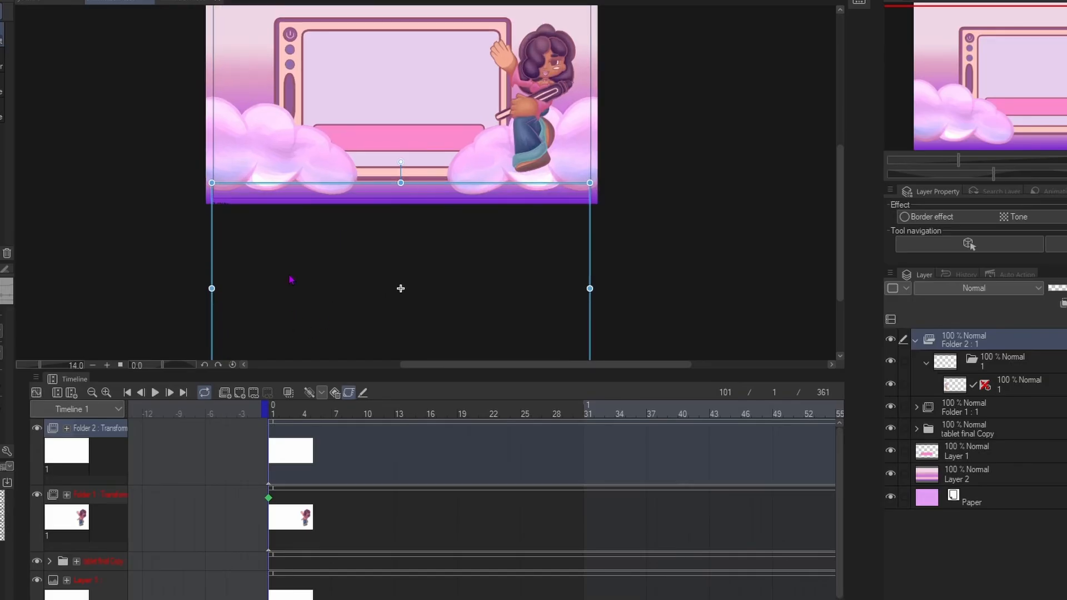
drag(846, 270, 833, 217)
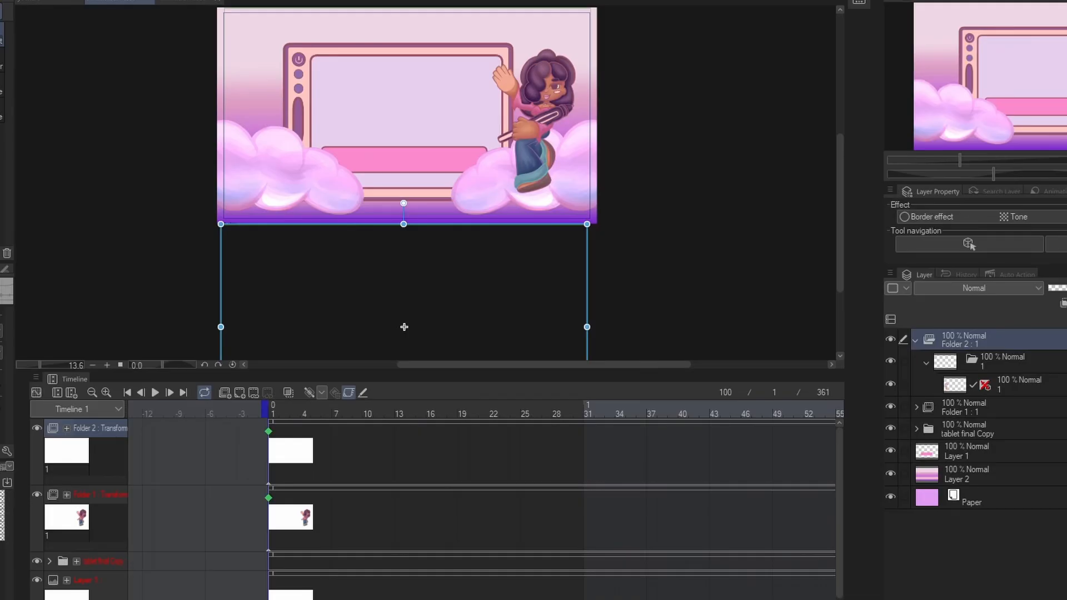
- Raise the dog back onto the canvas at frame 91, in front of the cloud beside the tablet, to add its raised keyframe
scroll(483, 495, right, 10)
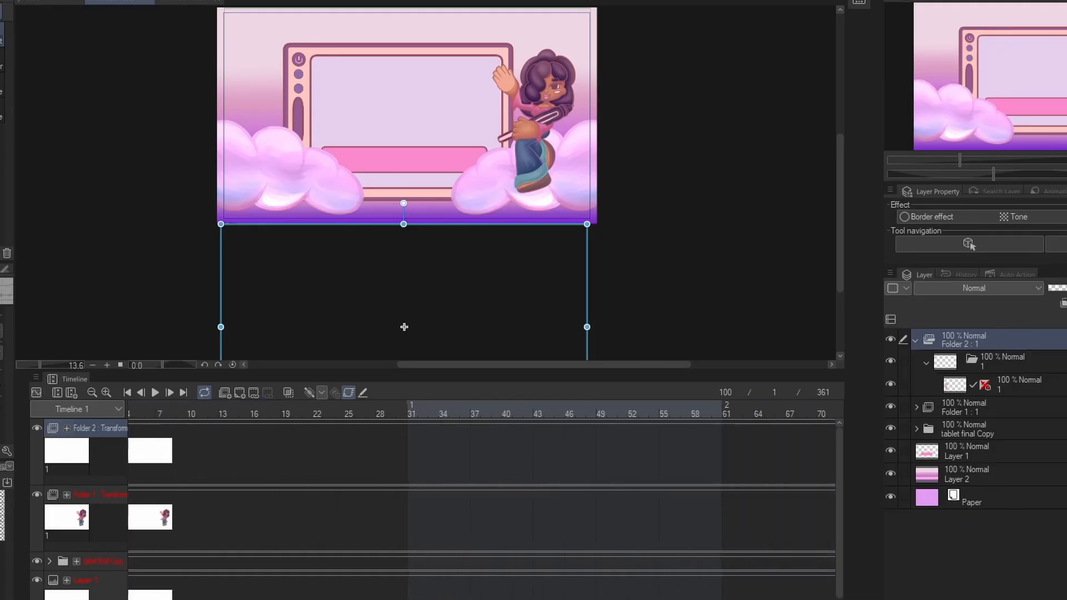
scroll(578, 424, right, 3)
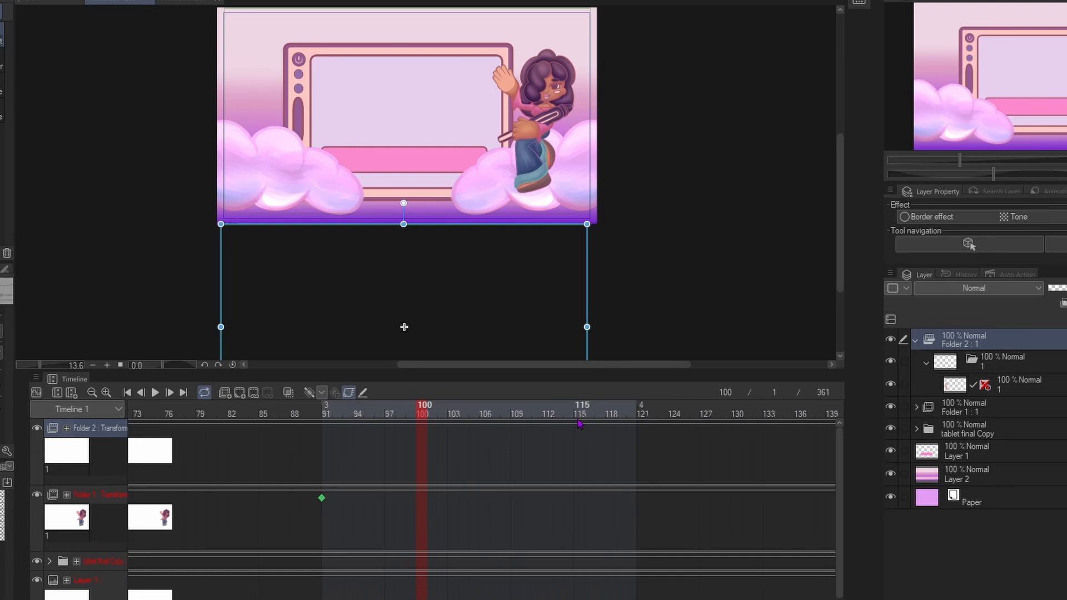
click(327, 422)
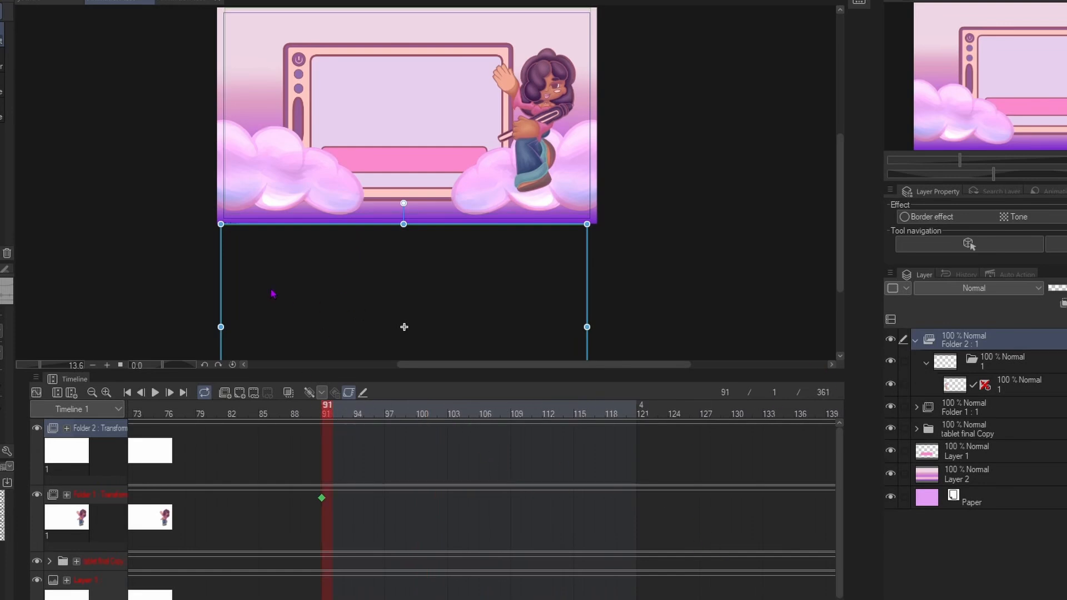
drag(289, 230, 291, 24)
drag(259, 177, 266, 138)
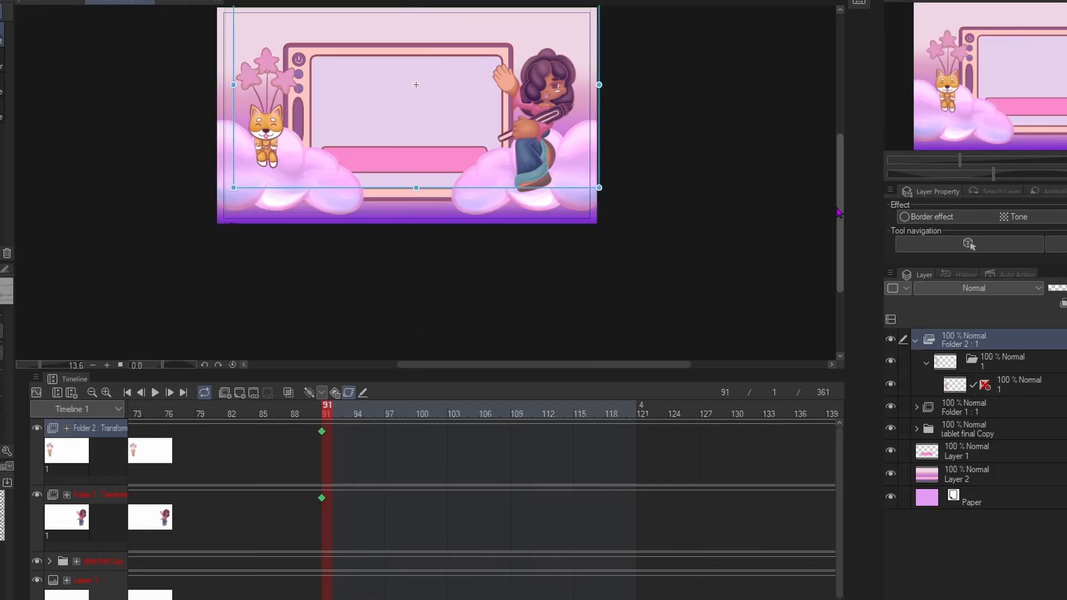
drag(839, 214, 829, 161)
scroll(237, 288, up, 4)
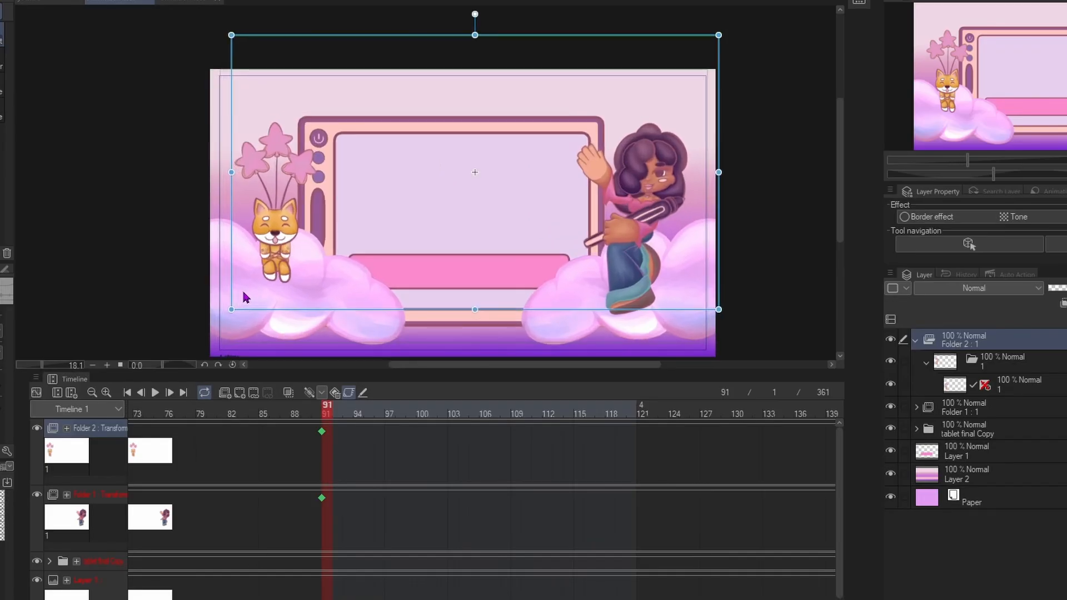
scroll(554, 302, down, 1)
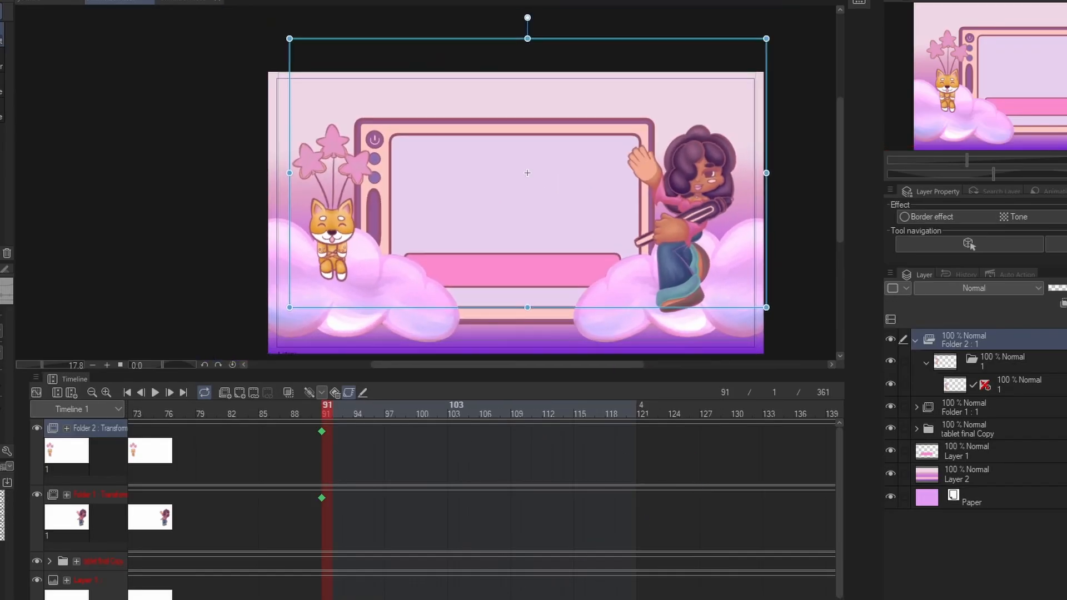
drag(356, 599, 403, 599)
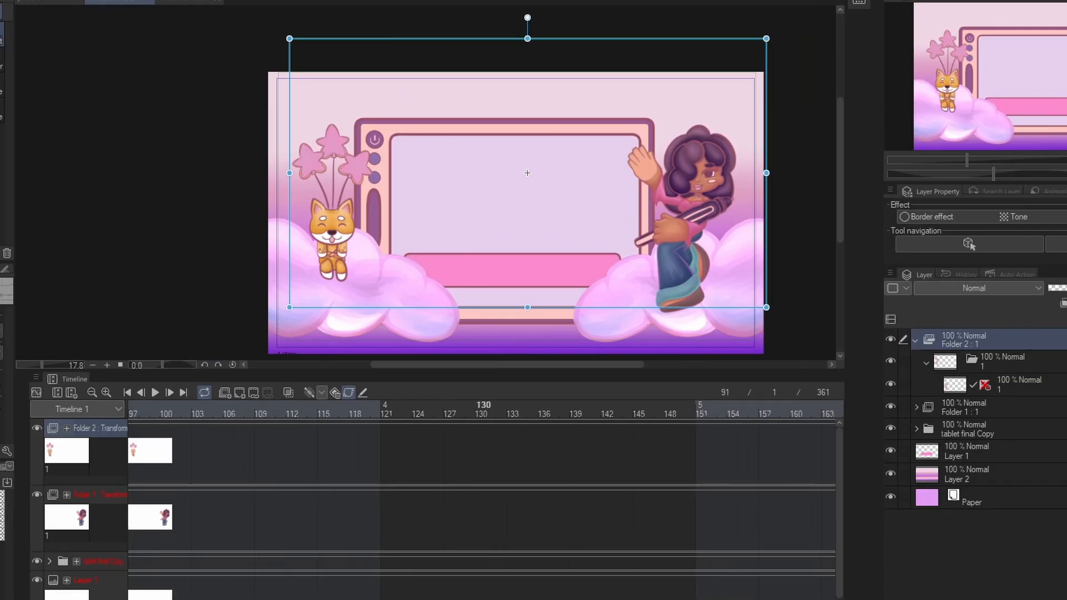
- Lower the dog slightly over the cloud at frame 181 to add its next floating keyframe
drag(402, 599, 508, 599)
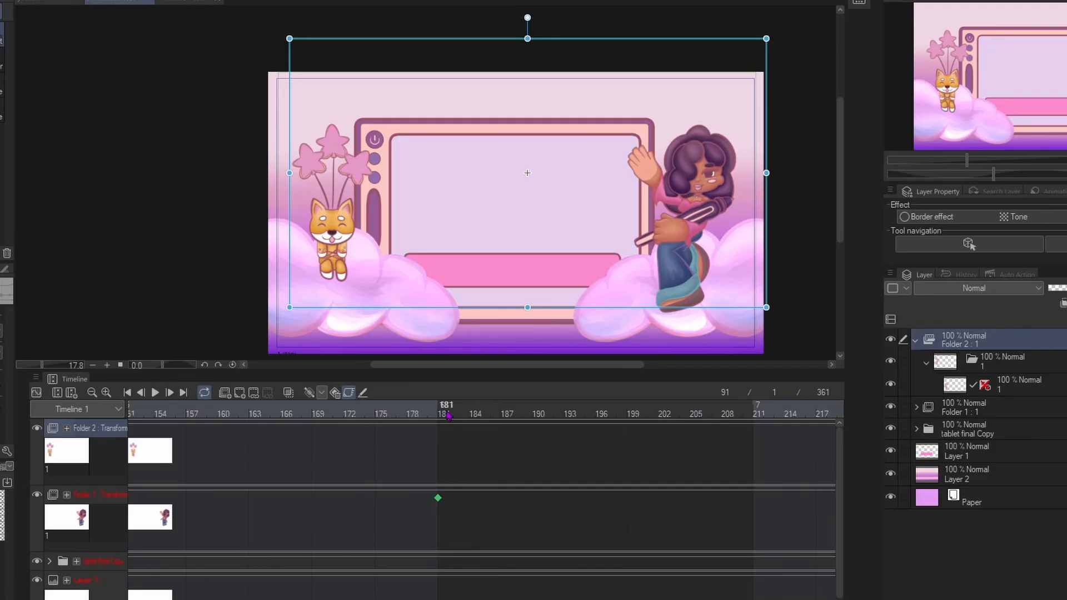
click(444, 445)
drag(345, 206, 339, 235)
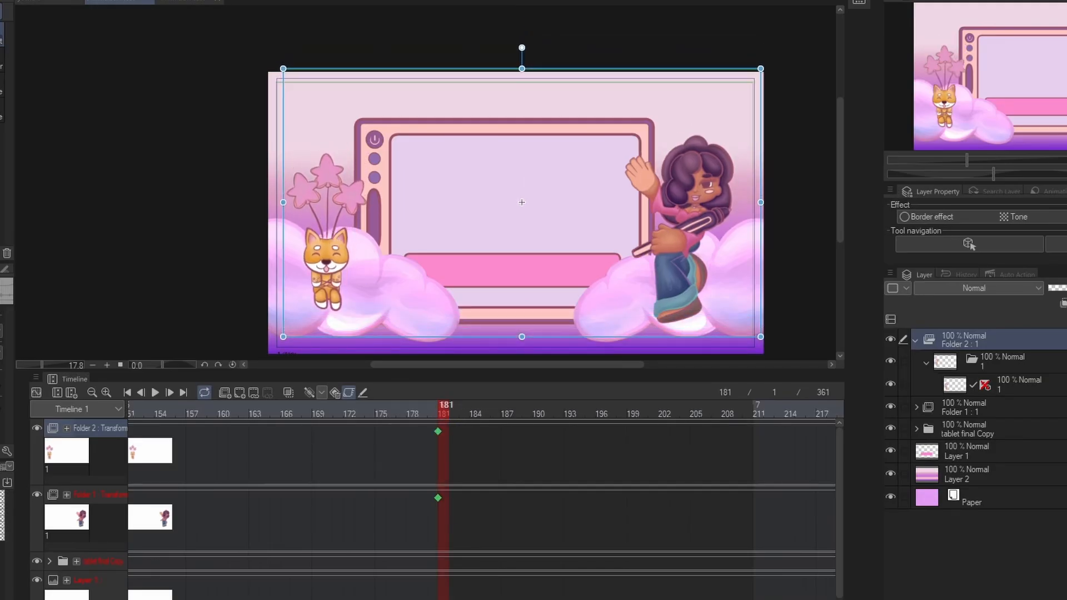
- Raise the dog slightly over the cloud at frame 271 to add another floating keyframe
drag(489, 599, 622, 599)
click(590, 413)
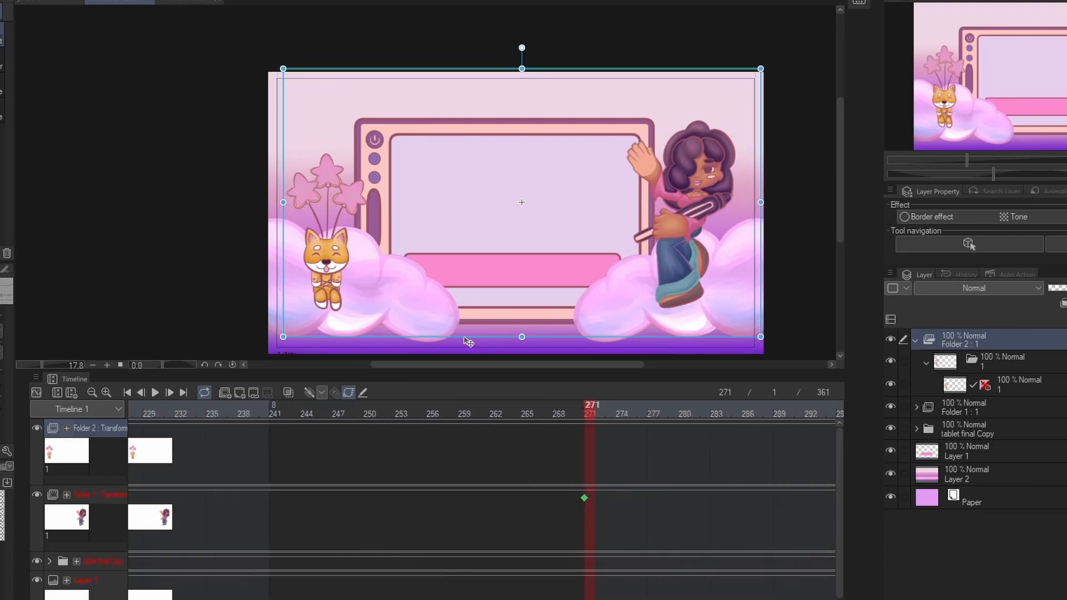
drag(332, 281, 335, 256)
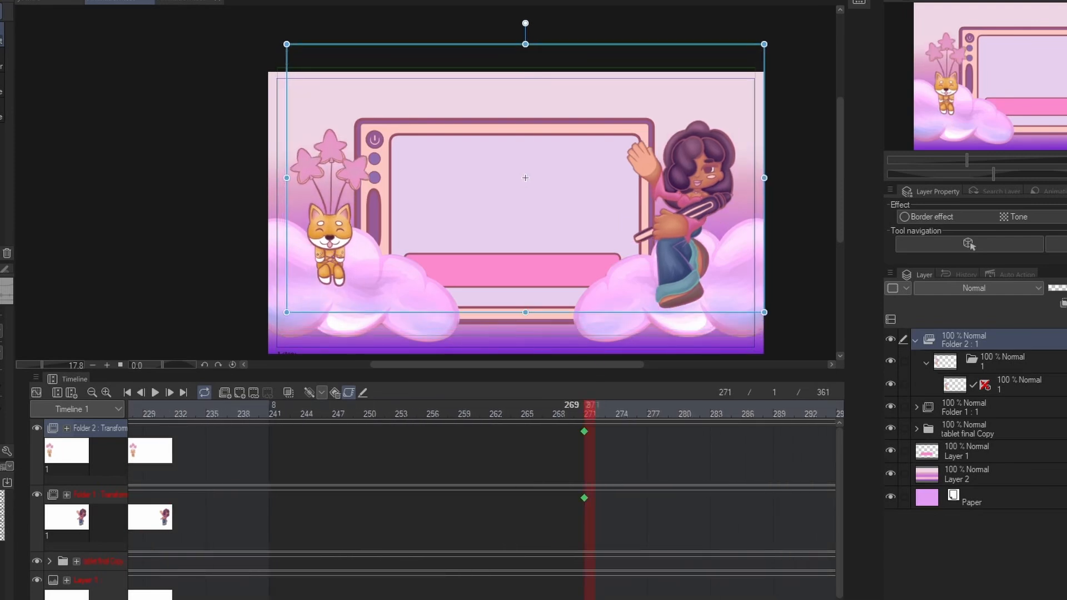
- Lower the dog over the cloud at frame 361 for its closing keyframe and play back the animation
drag(584, 599, 711, 599)
click(643, 412)
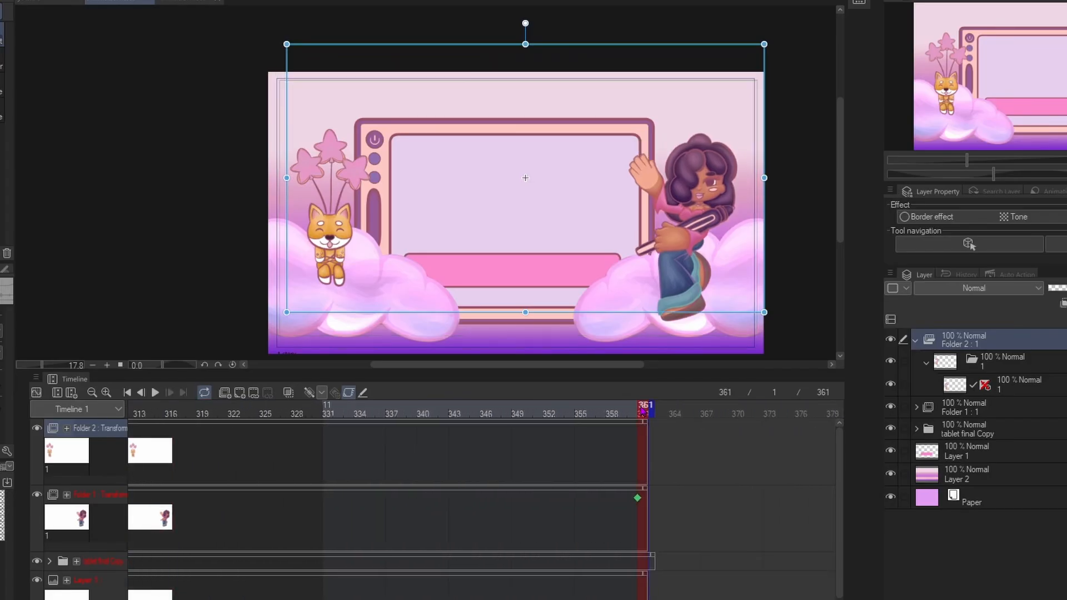
drag(332, 247, 329, 280)
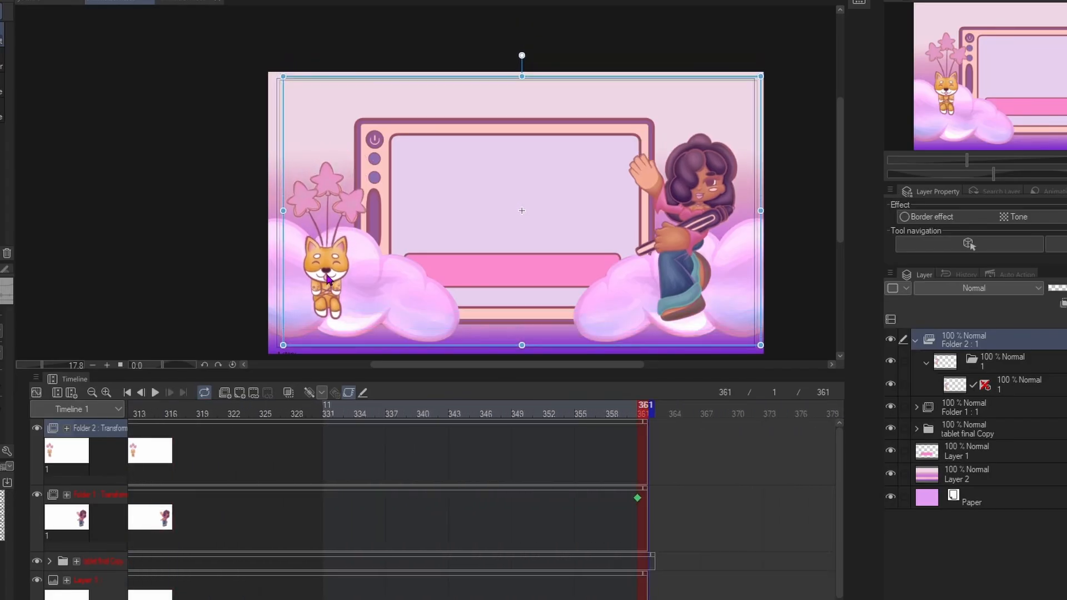
click(155, 392)
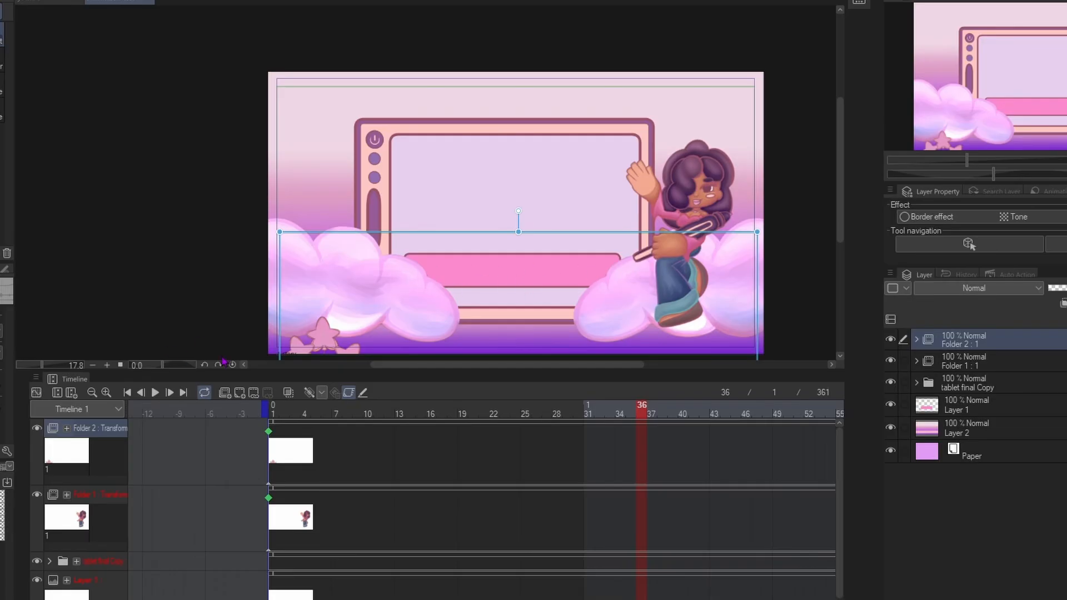
- Create a new animation folder at frame 1 with a cel inside a layer folder, and paste the load bar artwork into it
click(275, 414)
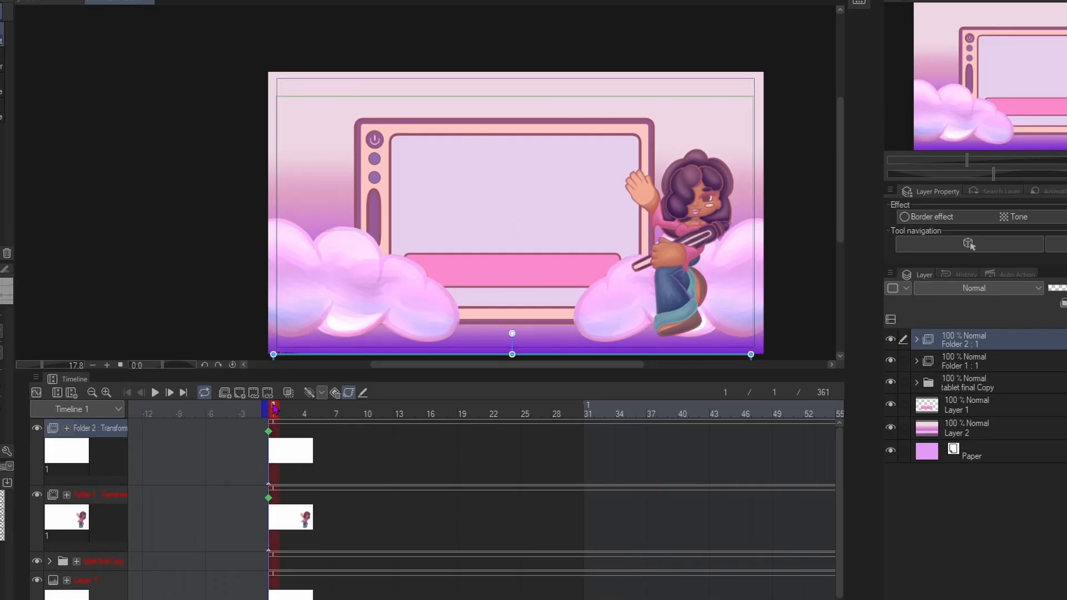
click(225, 392)
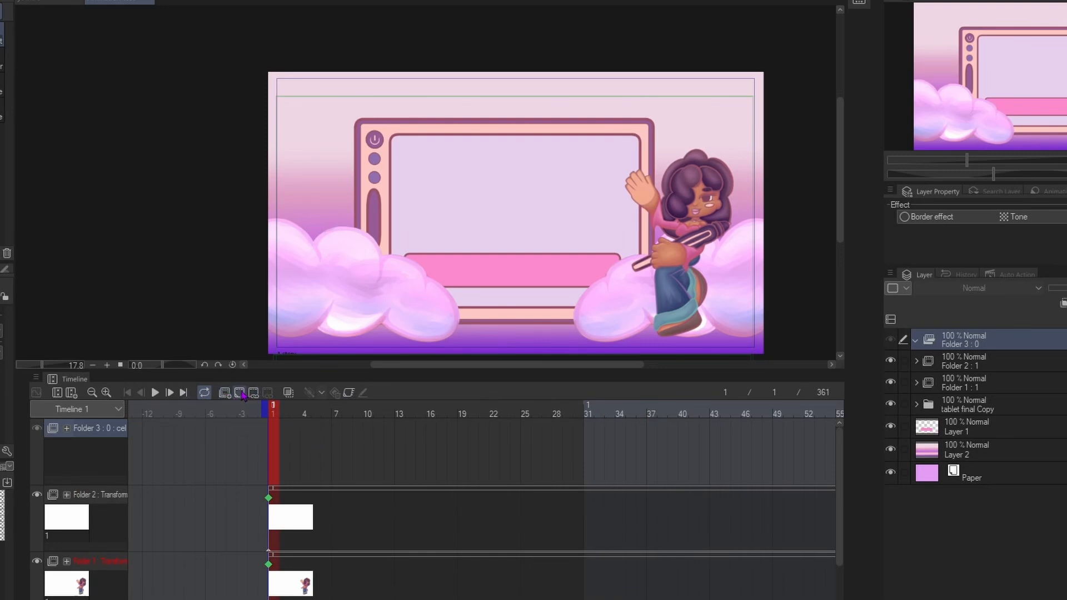
click(242, 394)
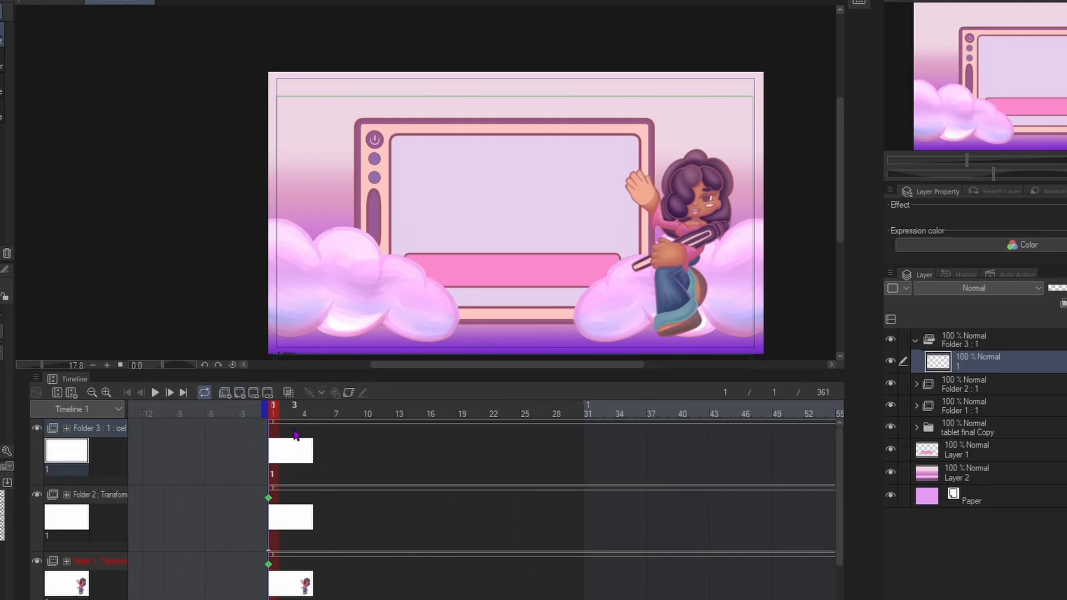
right_click(1042, 354)
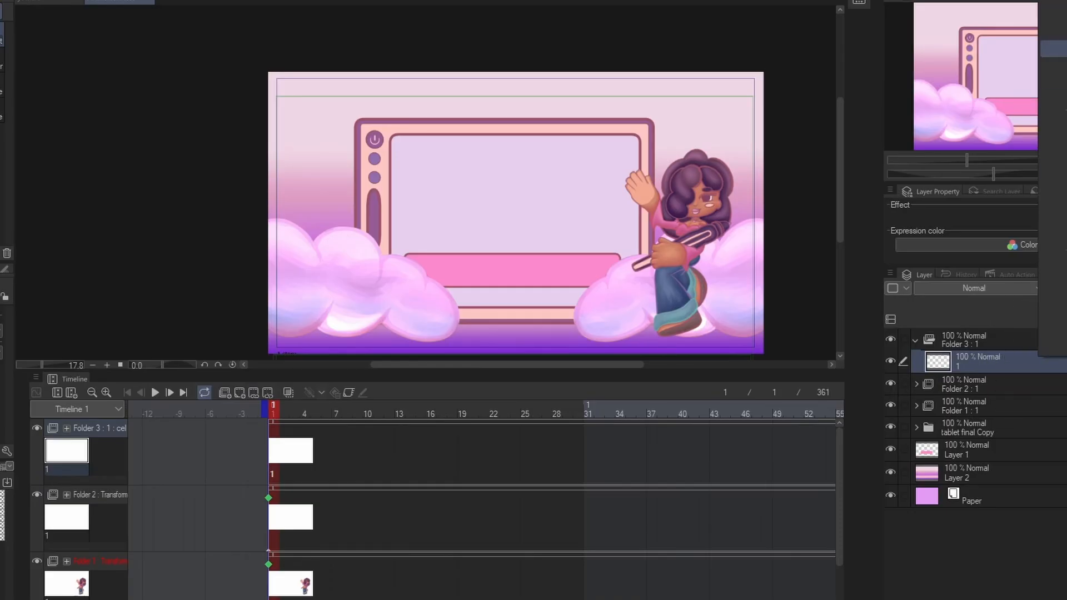
click(1054, 49)
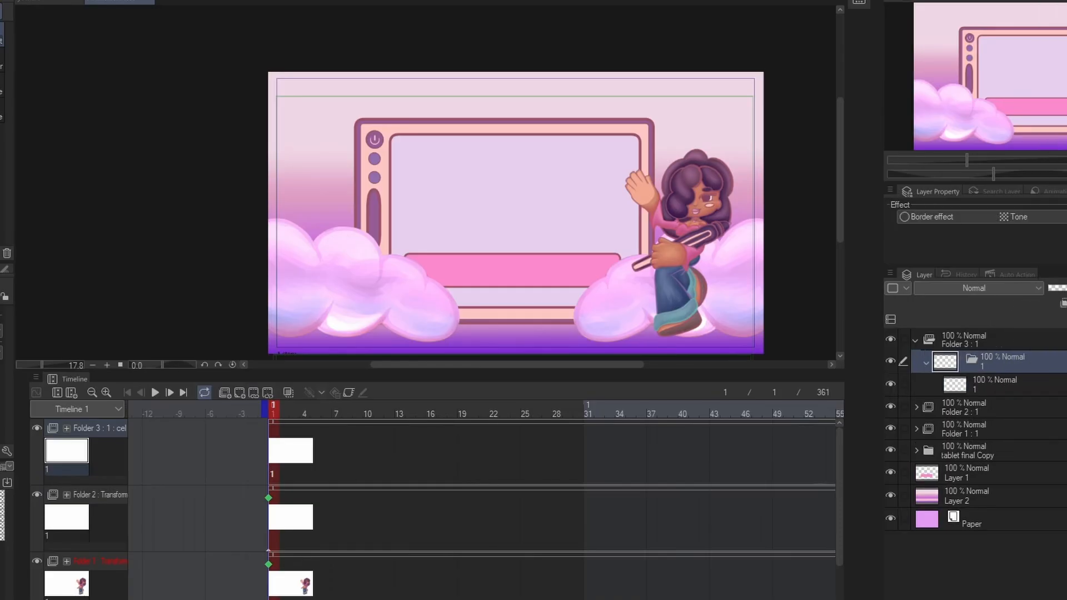
click(1032, 385)
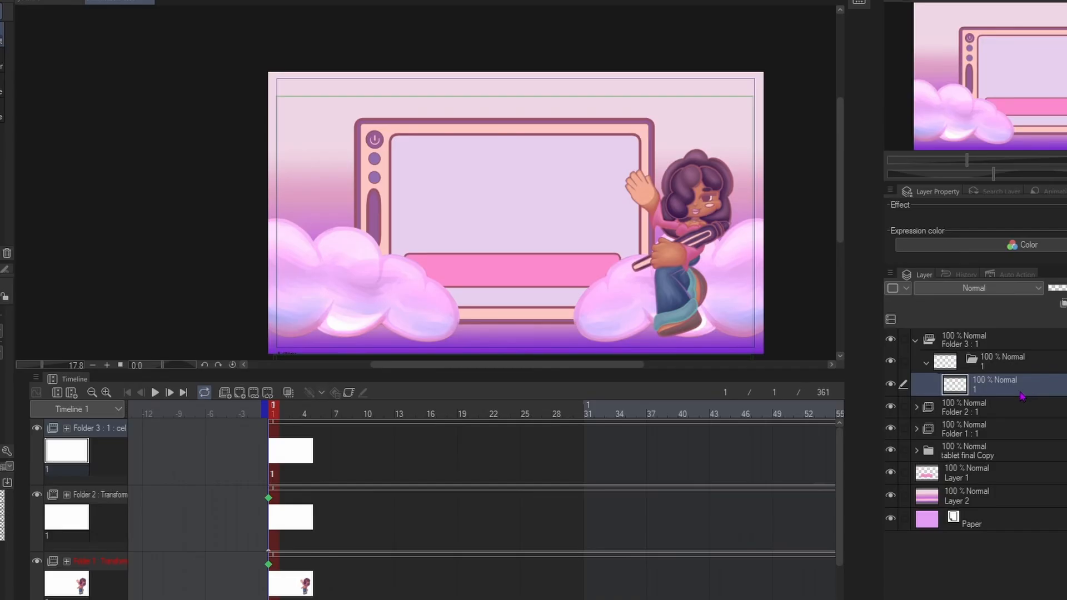
key(ctrl+v)
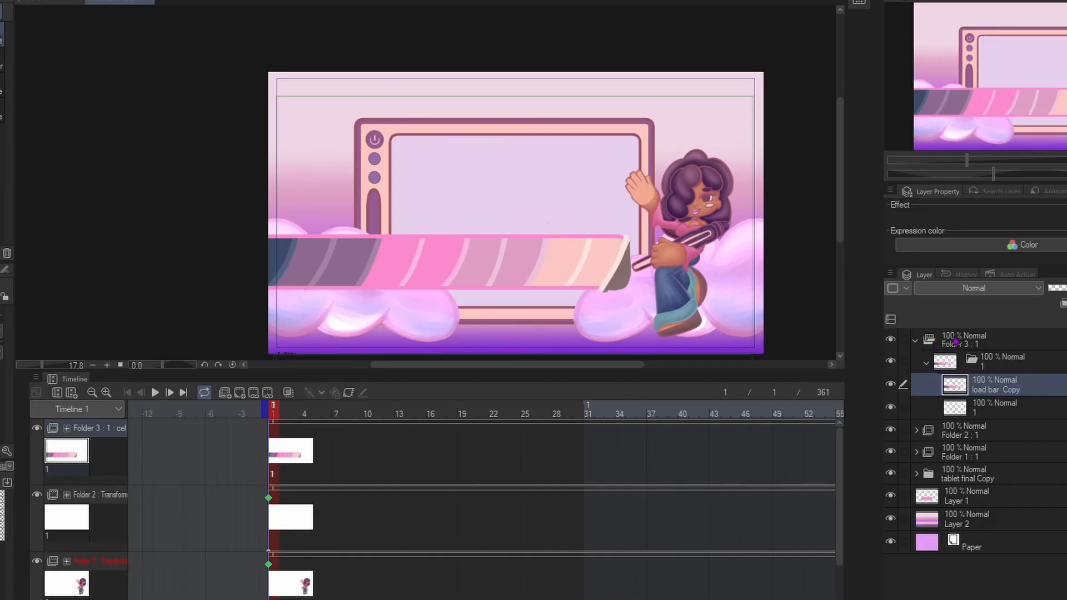
- Move the load bar's animation folder beneath the tablet folder and merge the pasted load bar with the empty layer below it
click(1010, 345)
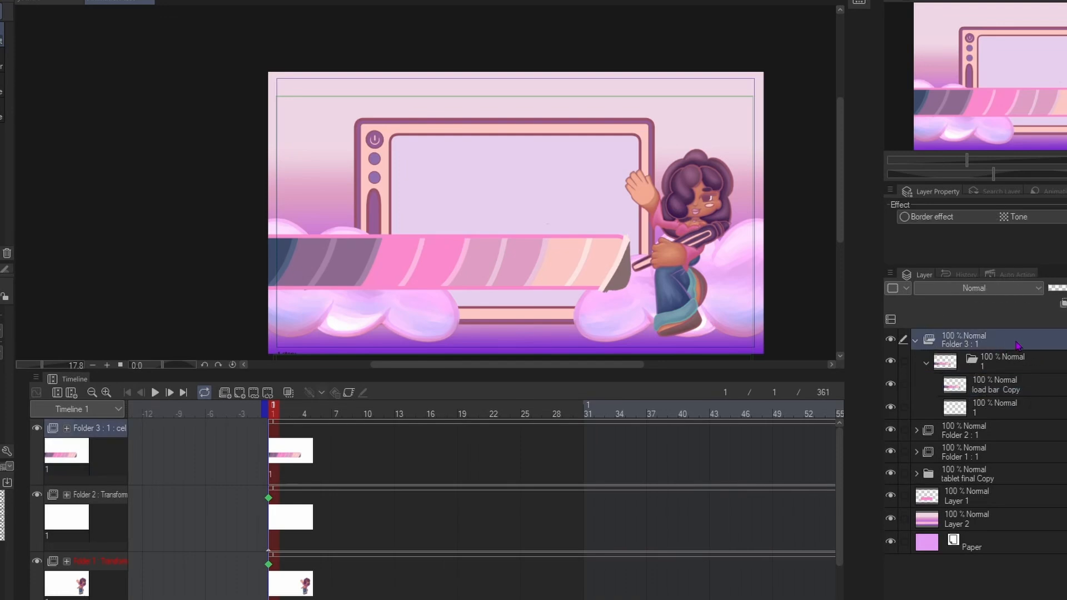
drag(1020, 350, 1048, 512)
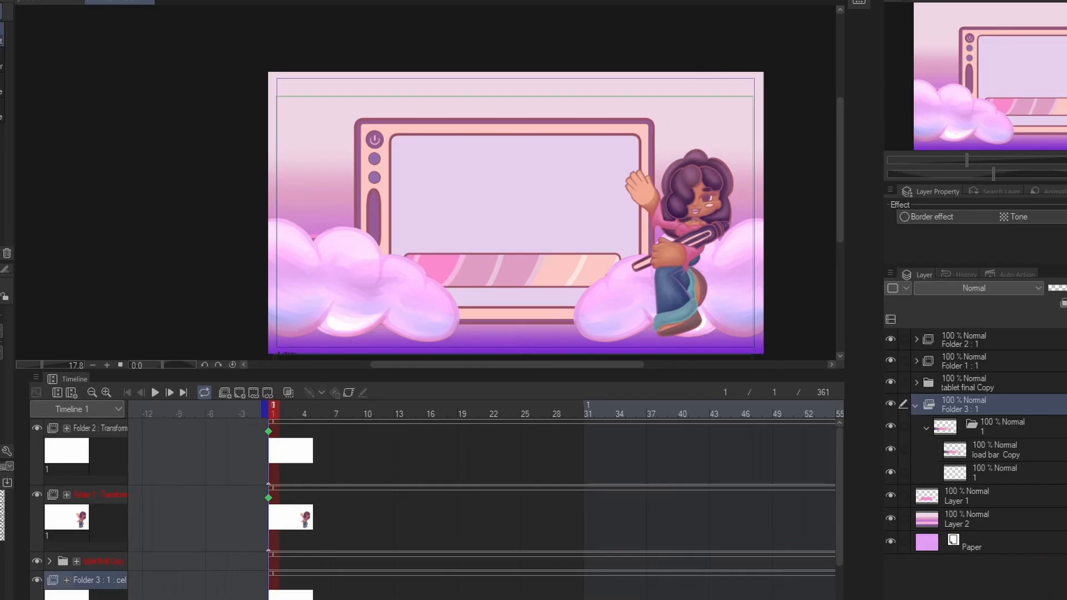
click(1030, 456)
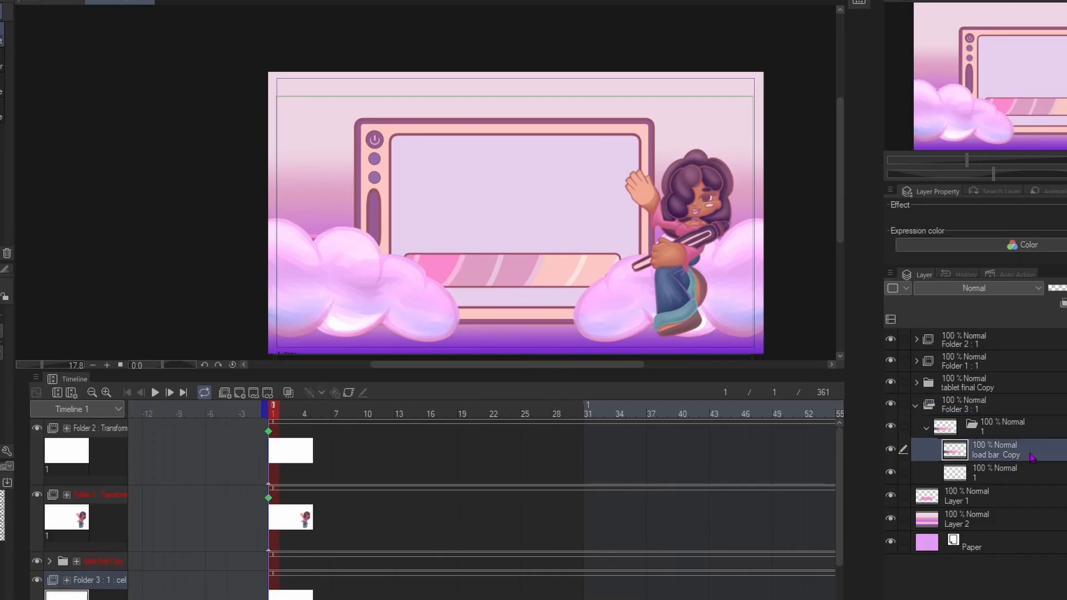
key(ctrl+e)
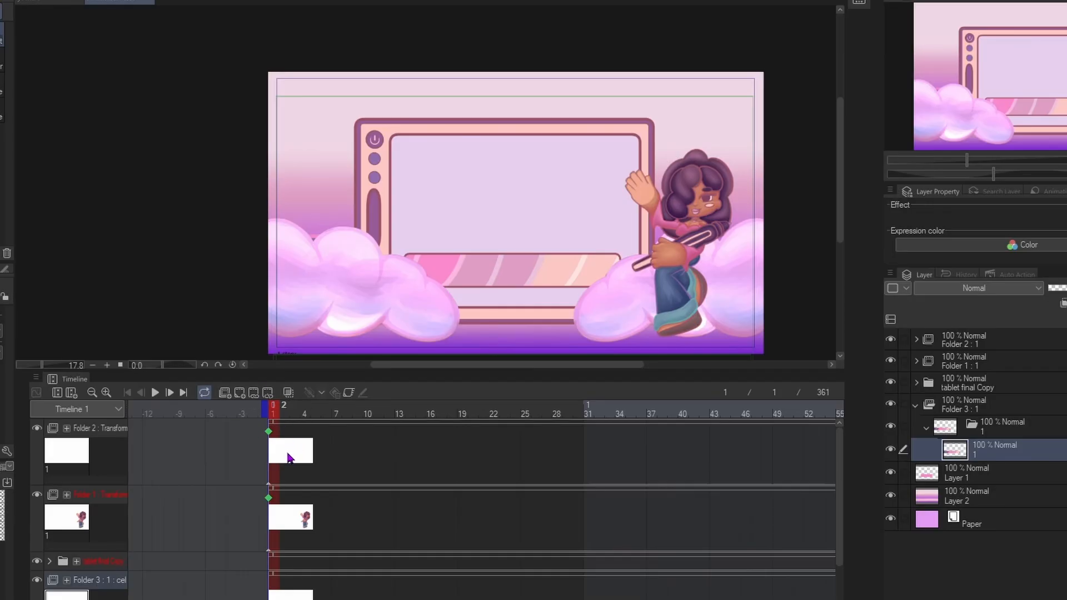
- Enable keyframes on the load bar's folder and slide the bar left at frame 1, leaving only its tip inside the tablet's slot
click(349, 393)
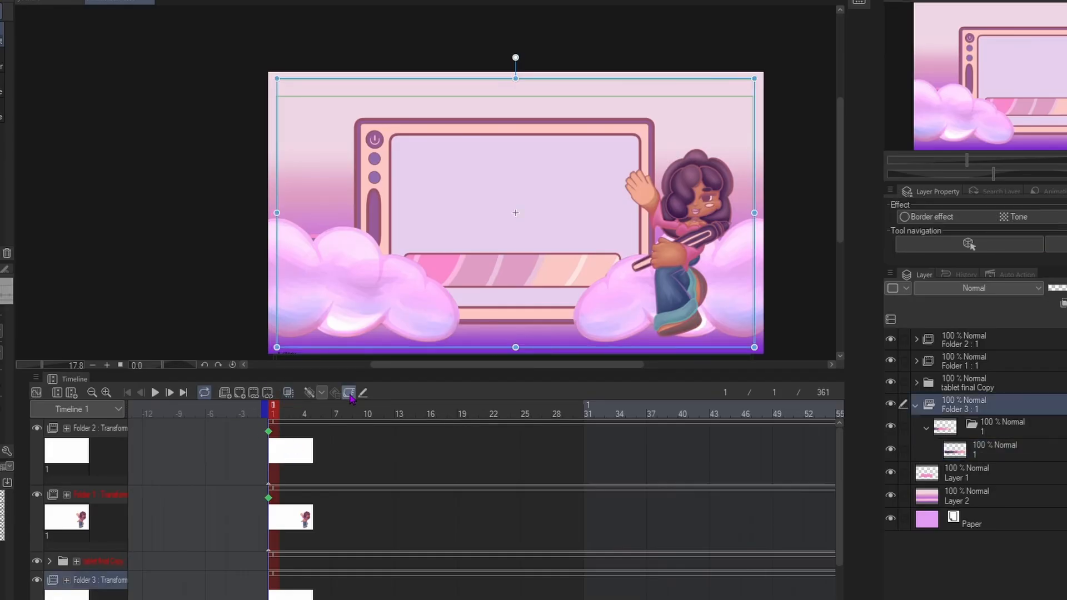
click(321, 394)
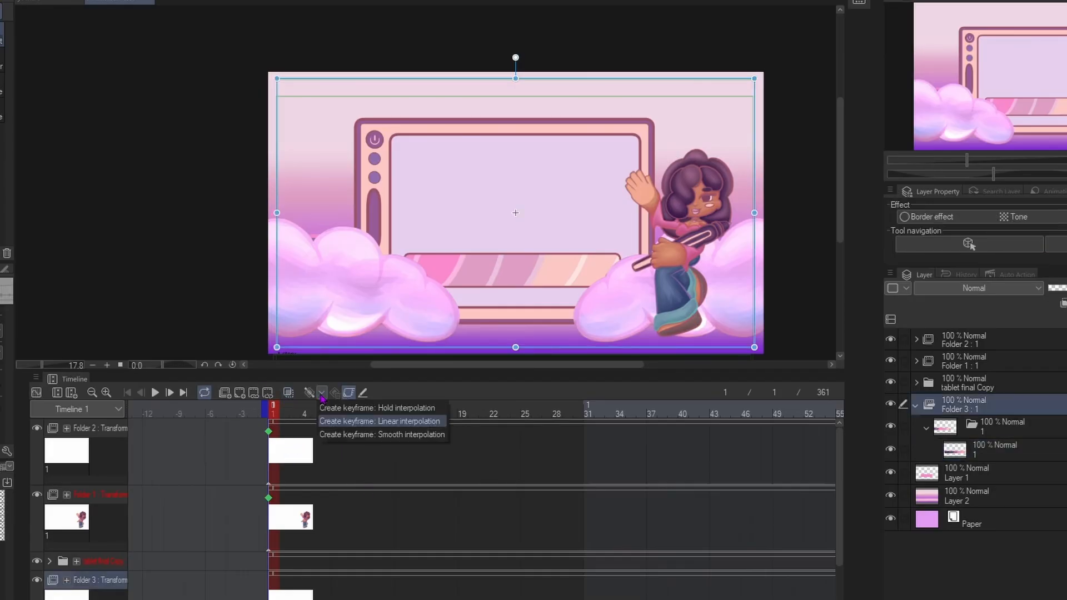
click(538, 271)
drag(511, 273, 333, 275)
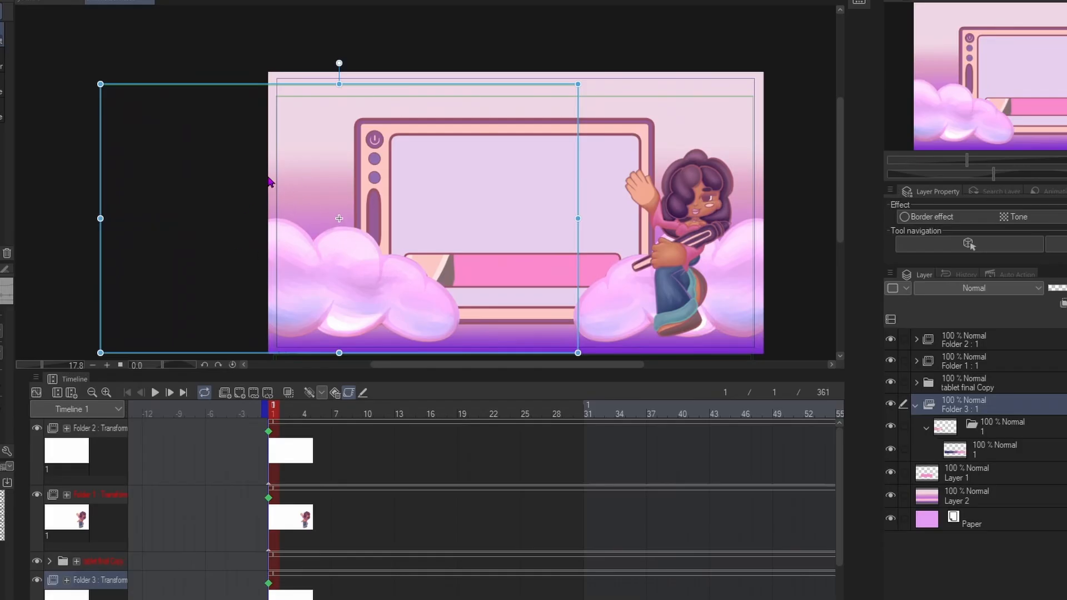
mouse_move(422, 267)
mouse_down()
mouse_move(431, 281)
mouse_move(445, 278)
mouse_move(418, 272)
mouse_up()
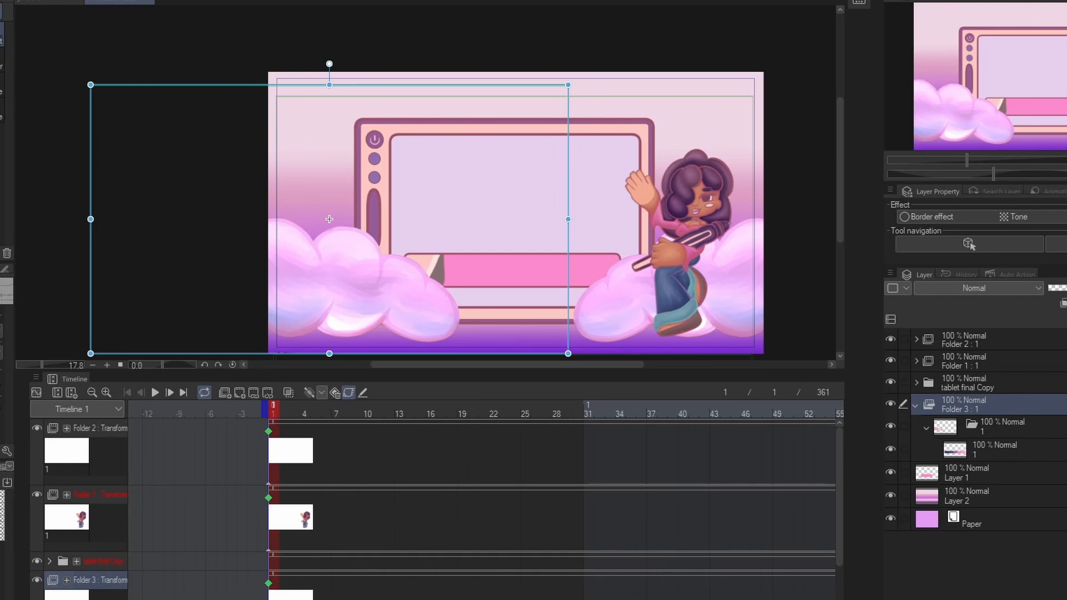
- Slide the load bar right at frame 361 until its dark end fills the tablet's slot, and play the animation from frame 1
scroll(481, 500, right, 15)
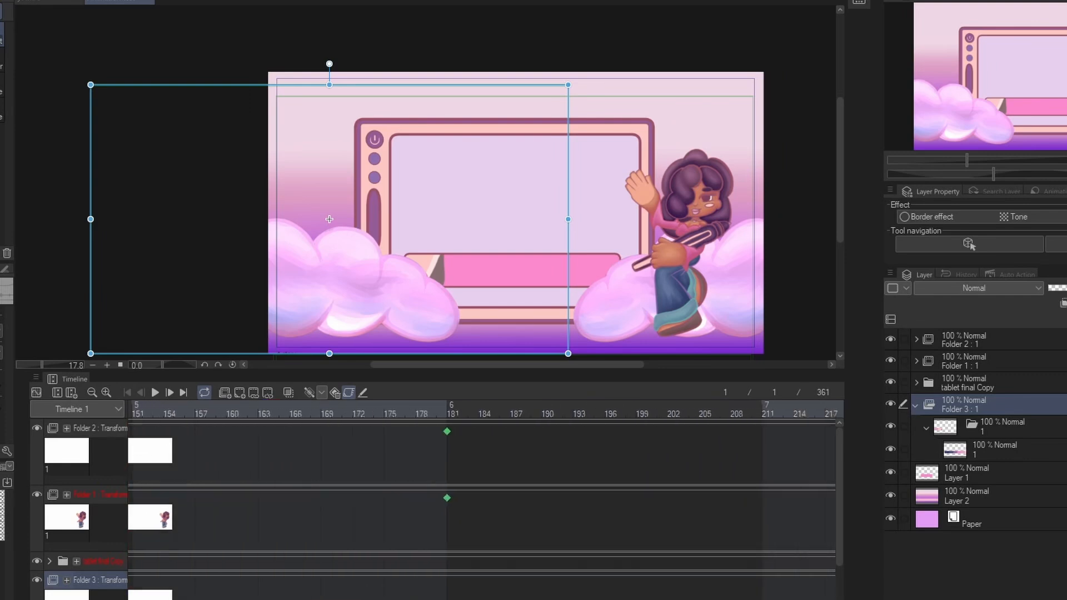
scroll(481, 500, right, 12)
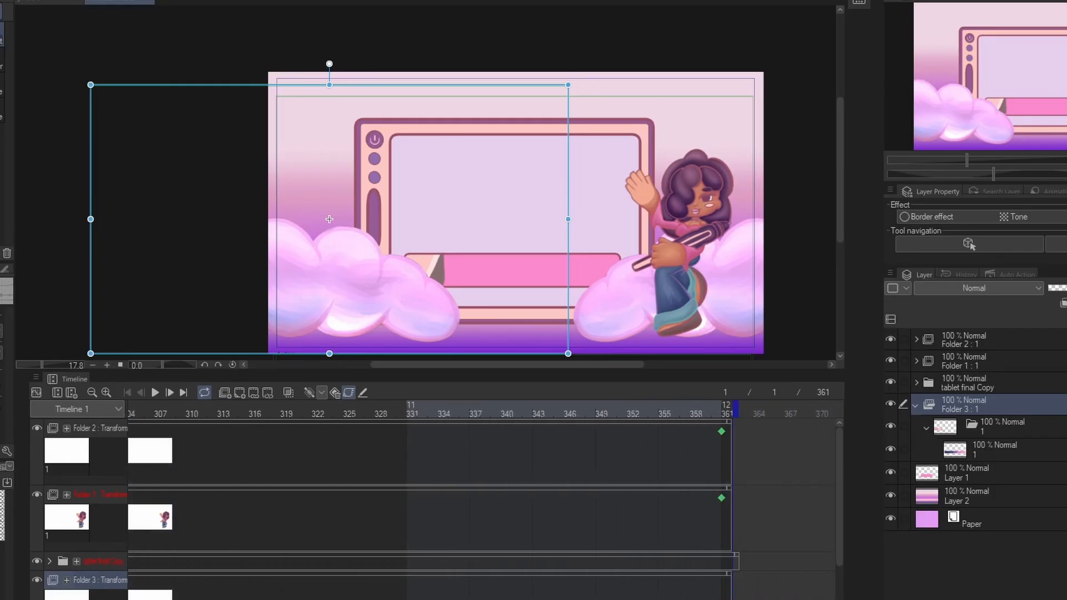
scroll(720, 542, right, 1)
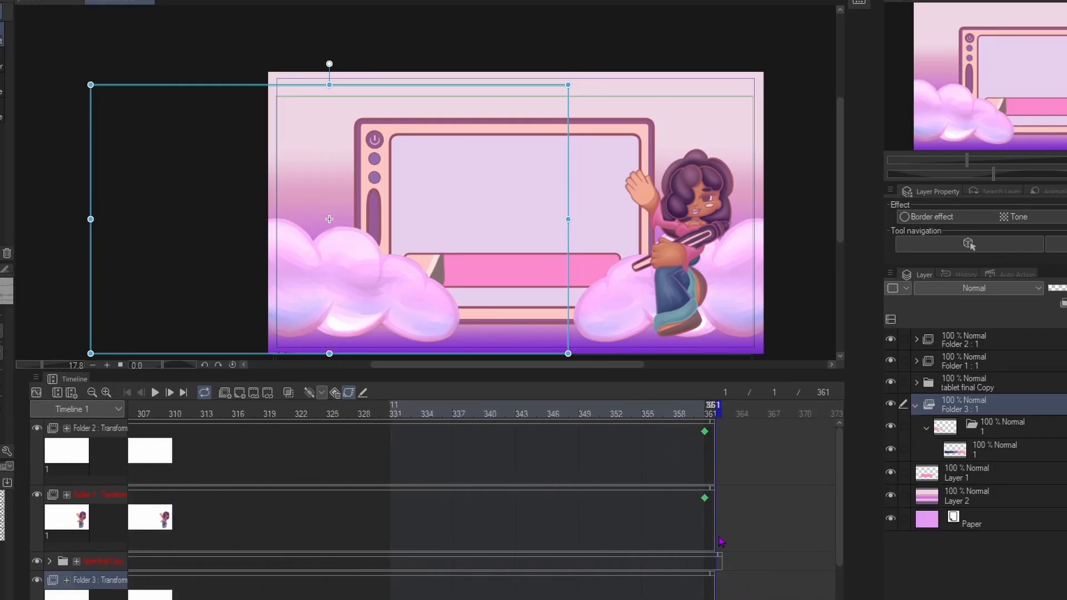
click(711, 409)
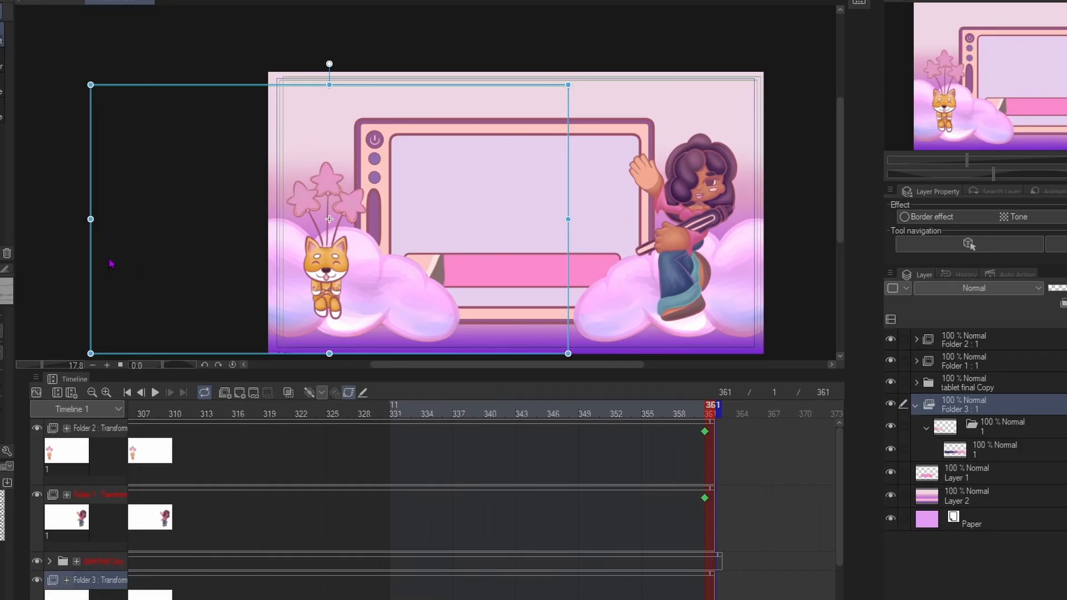
drag(428, 270, 848, 272)
drag(558, 261, 584, 267)
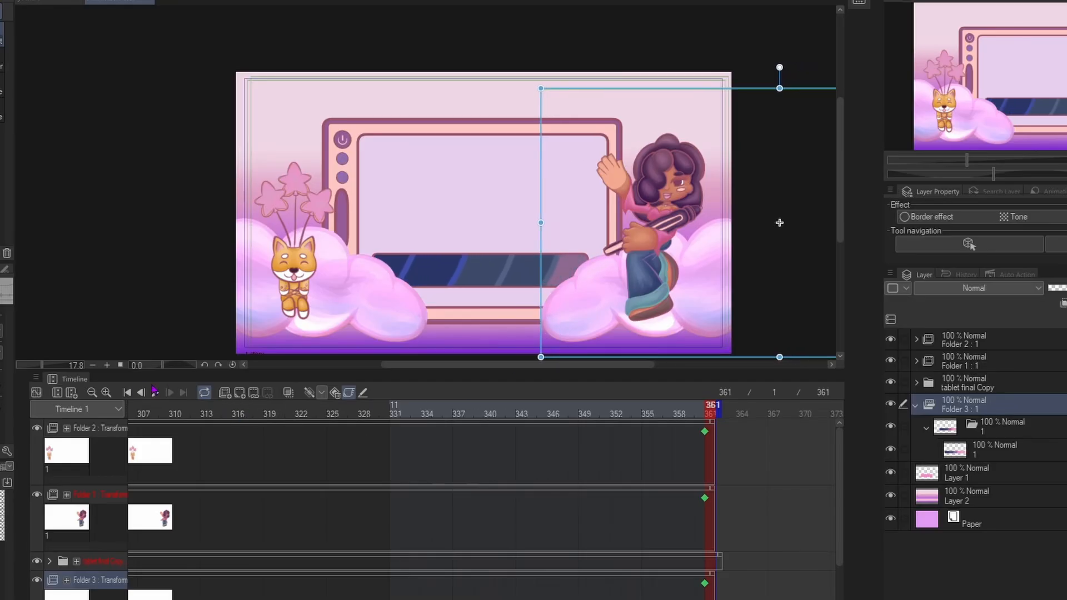
click(133, 393)
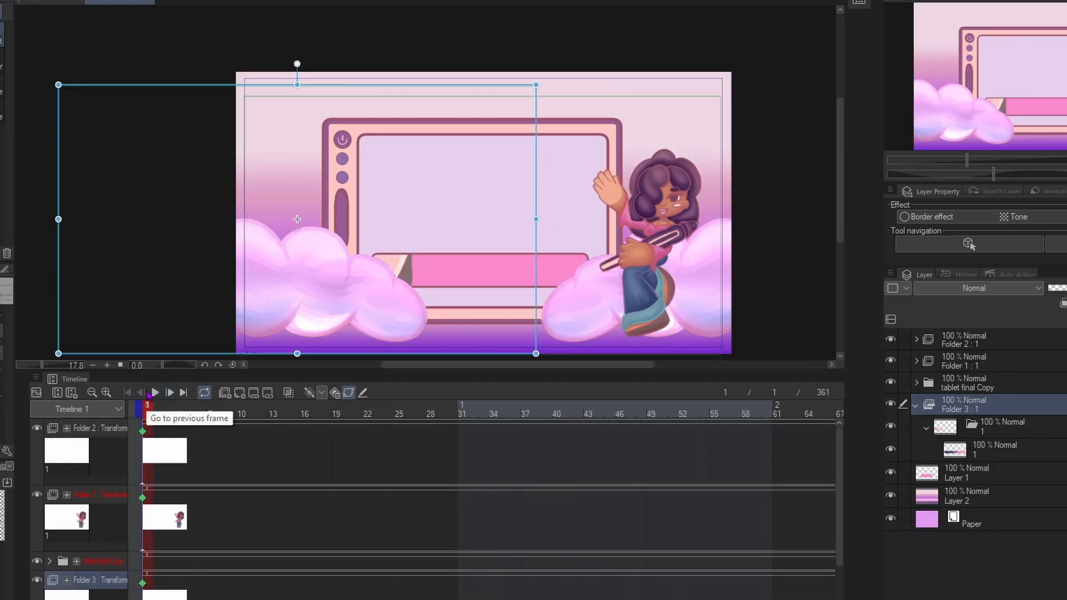
click(155, 393)
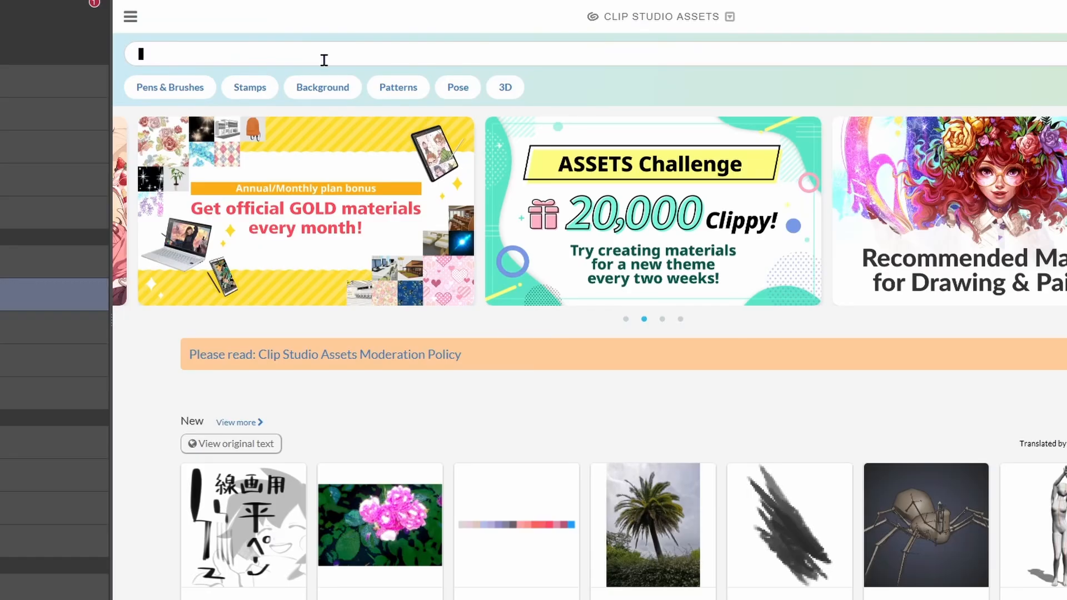
- Search Clip Studio Assets for "cloud" and "pattern", limited to free materials
text(cloud)
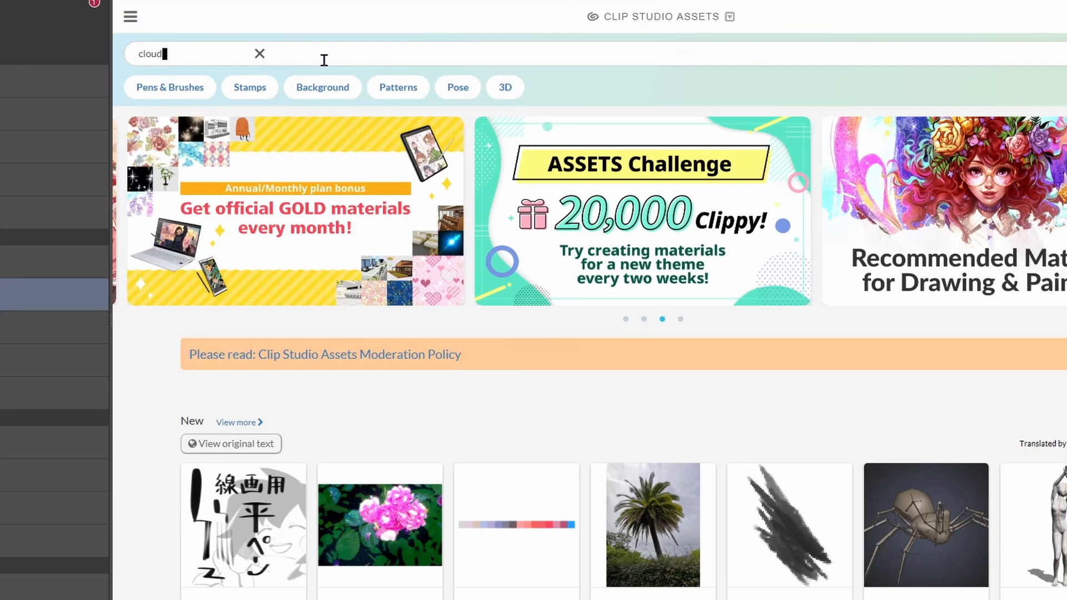
key(Return)
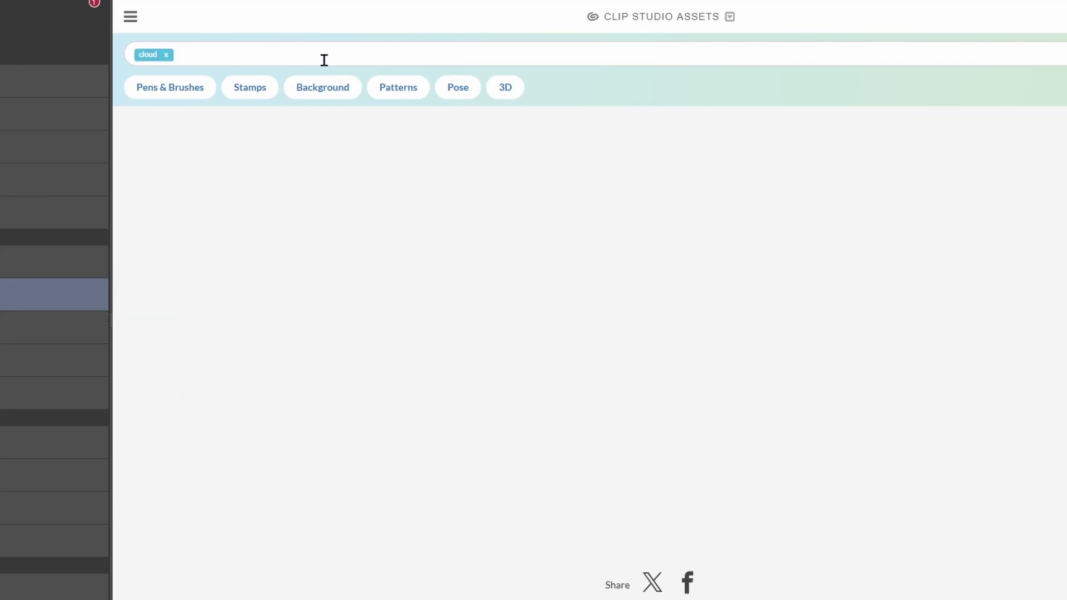
text(pattern)
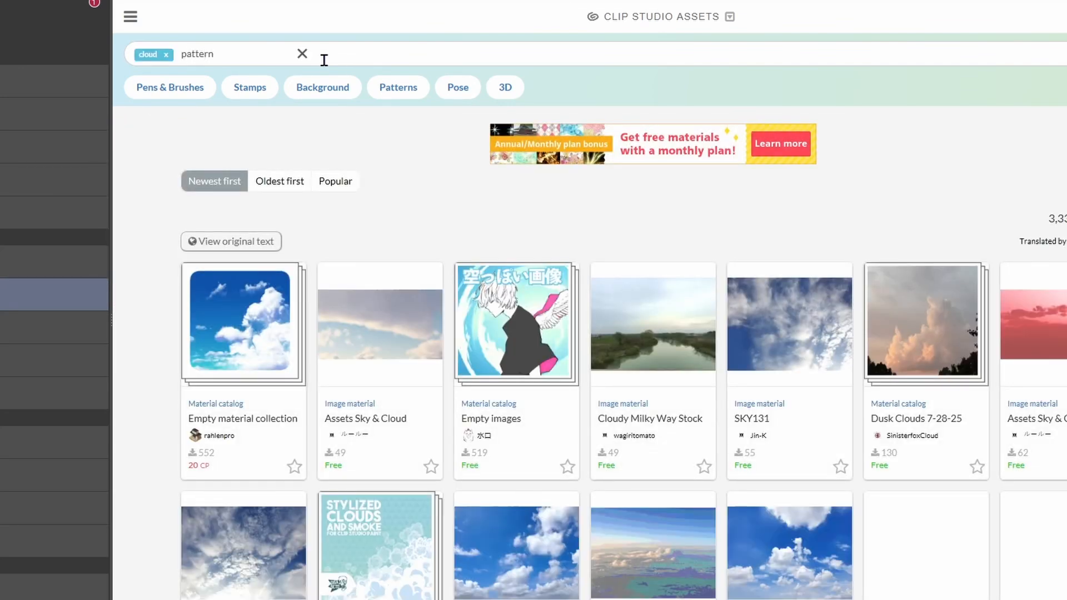
key(Return)
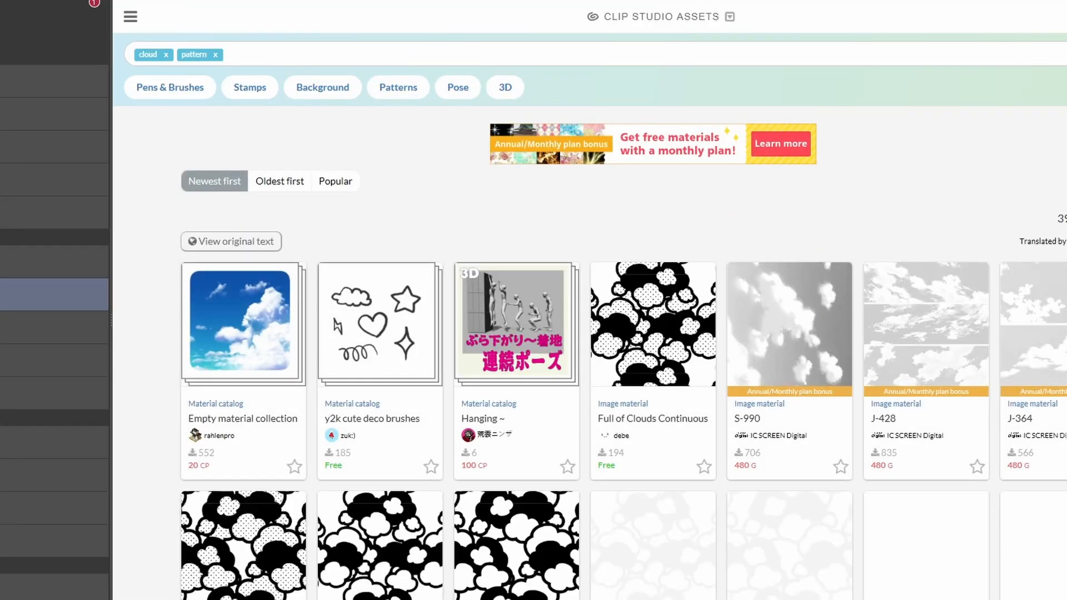
click(232, 54)
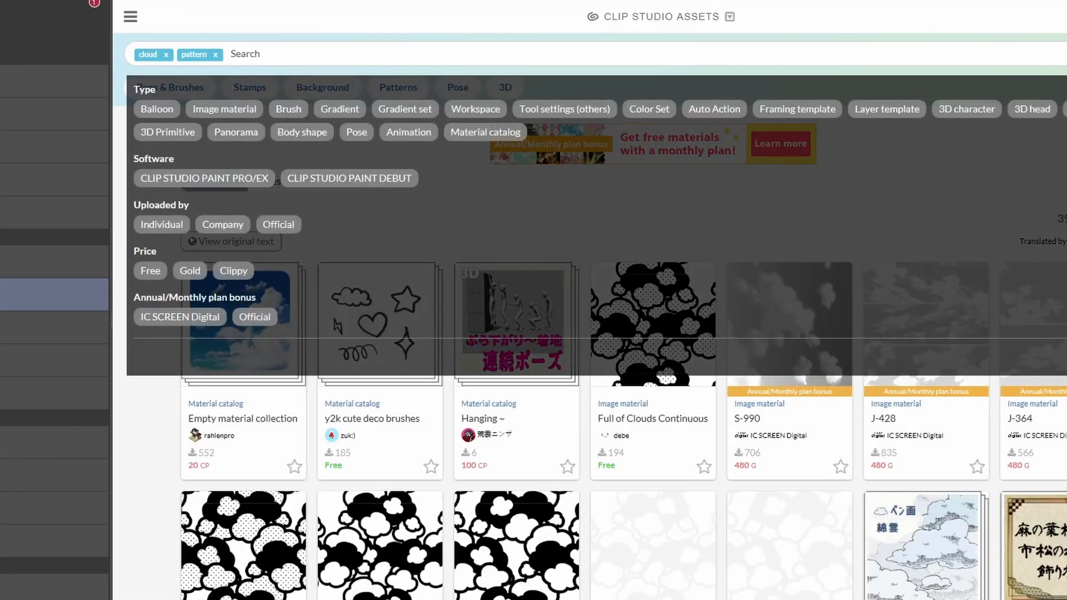
click(150, 270)
click(438, 22)
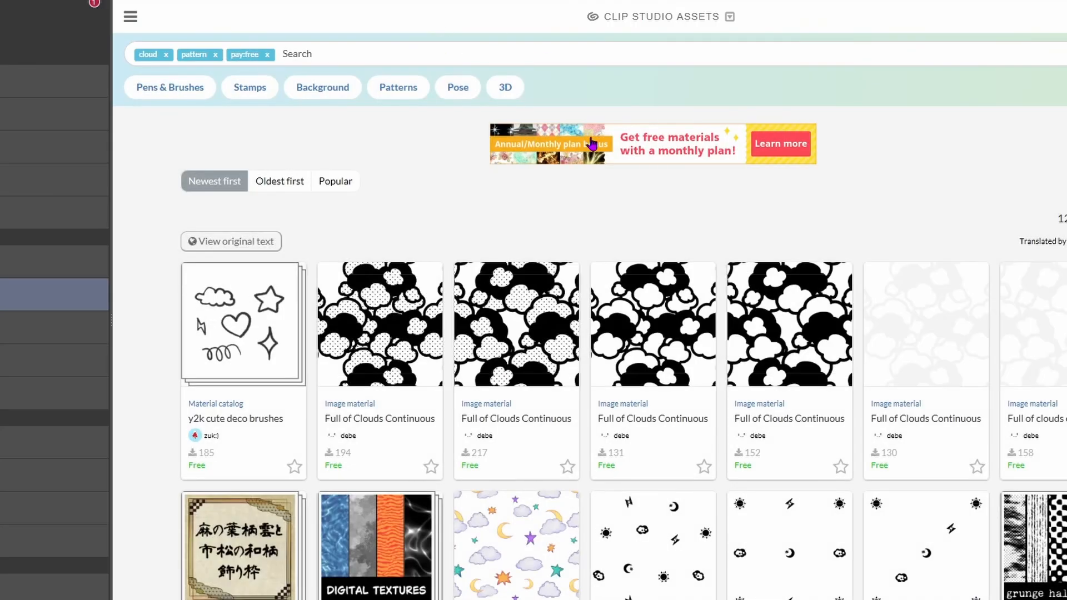
- Browse the free cloud pattern results on Clip Studio Assets for a suitable material
scroll(767, 342, down, 2)
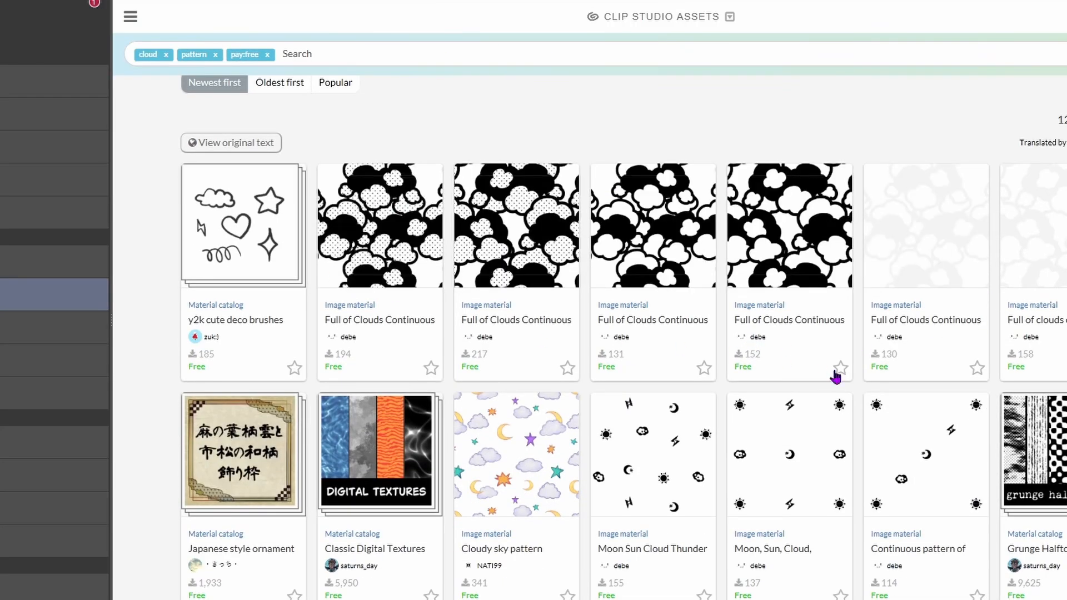
scroll(778, 378, down, 6)
scroll(591, 431, down, 13)
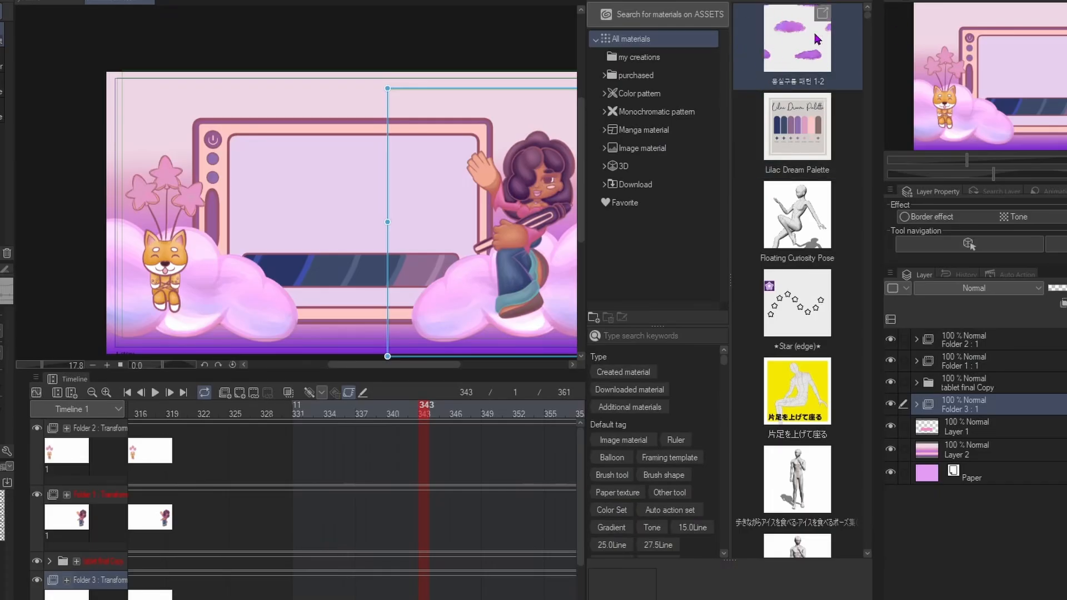
- Place the purple cloud pattern material on the canvas in Clip Studio Paint and move its layer directly beneath Layer 1
drag(812, 45, 283, 219)
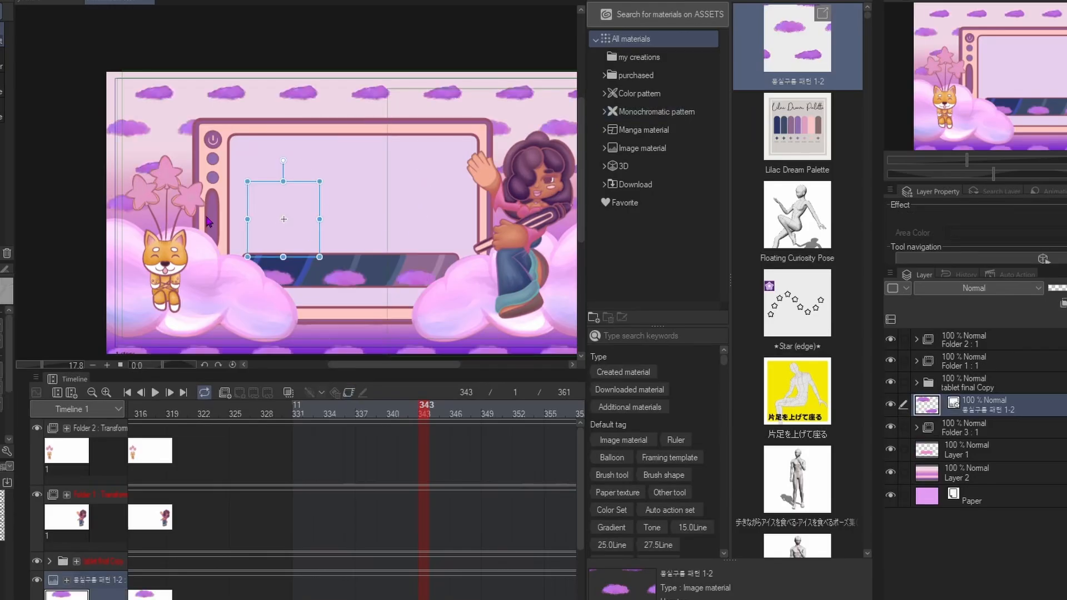
click(593, 1)
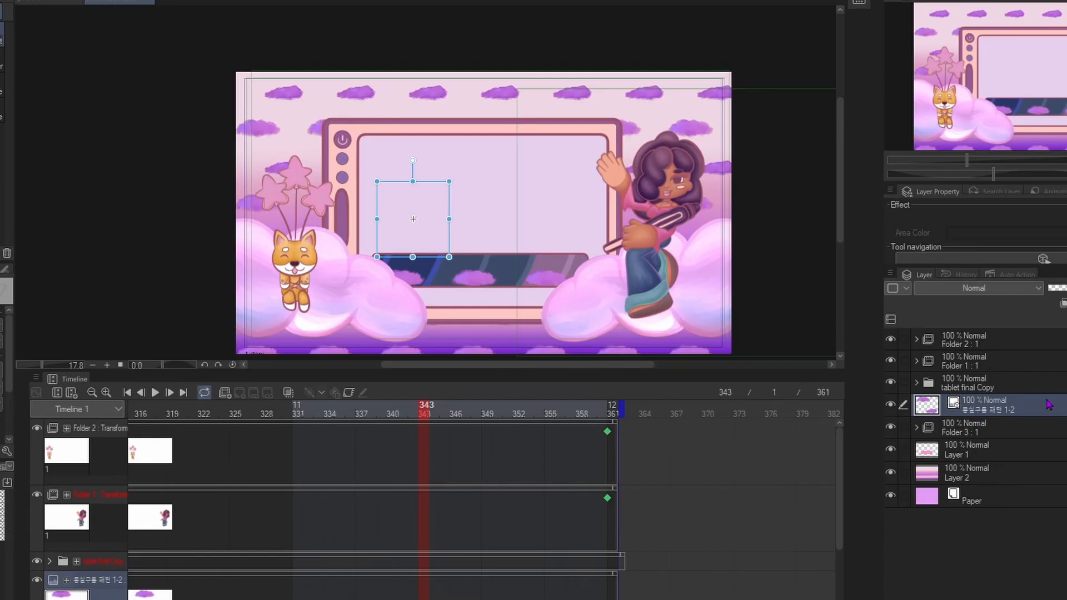
drag(1041, 412, 1028, 462)
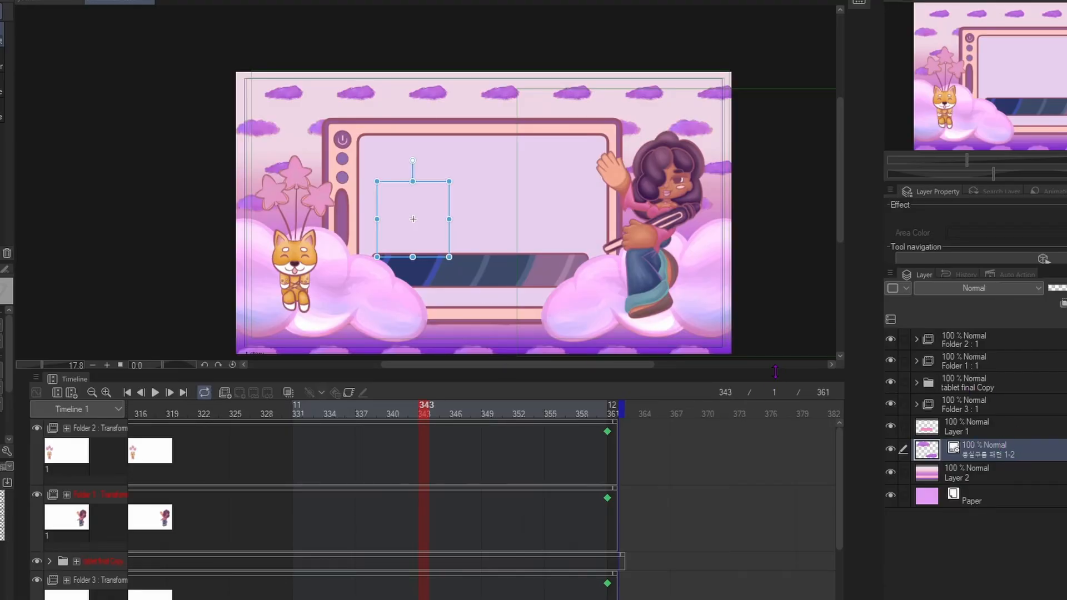
- Scale the cloud pattern up until its tiles are larger than the whole canvas height
drag(782, 371, 782, 559)
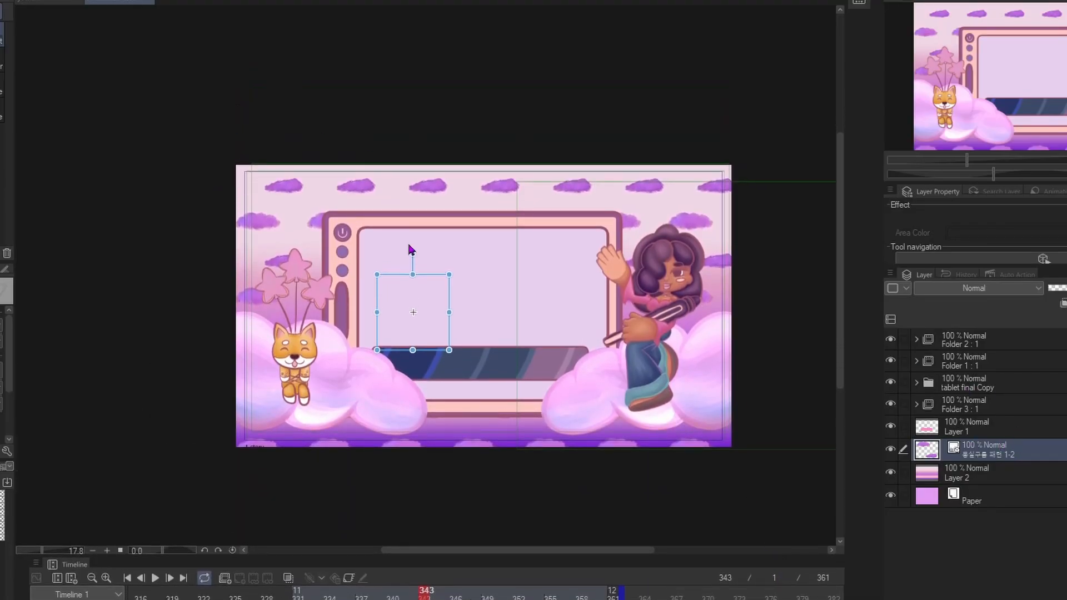
scroll(500, 305, down, 8)
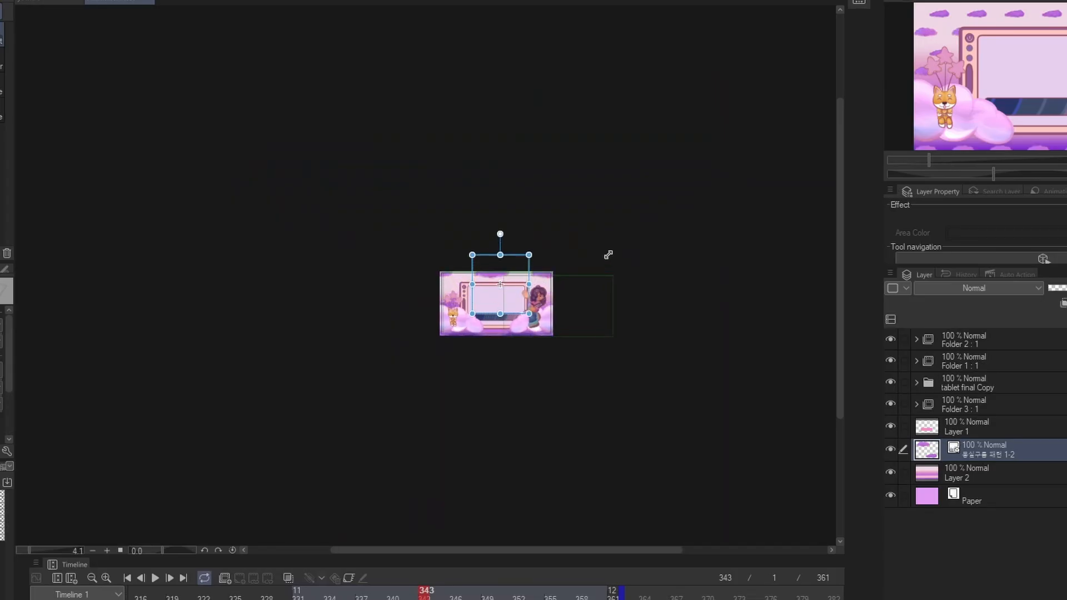
scroll(559, 294, up, 6)
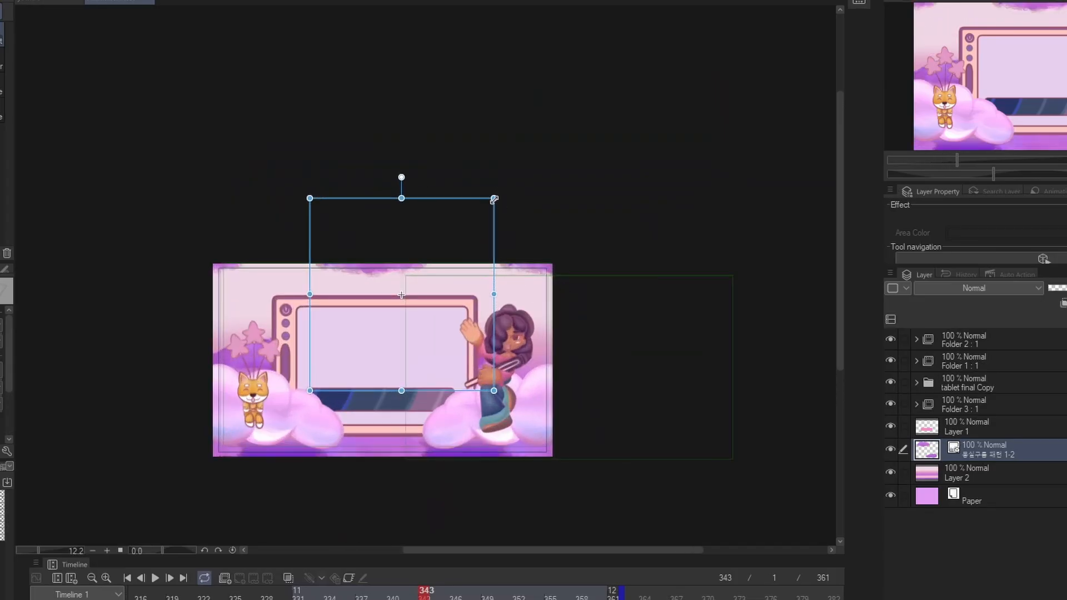
drag(494, 199, 800, 43)
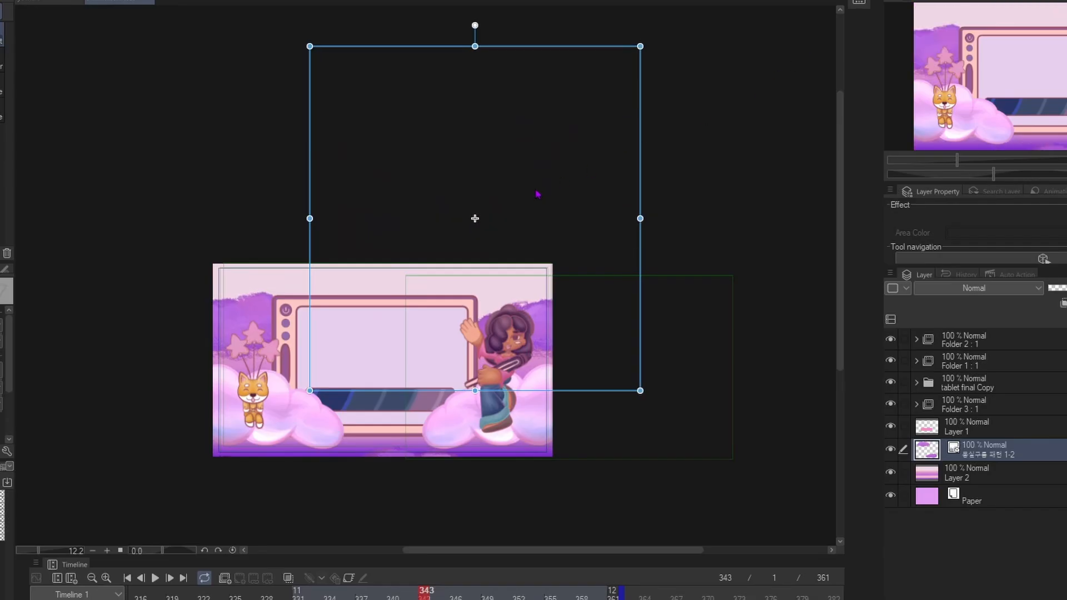
drag(640, 390, 733, 436)
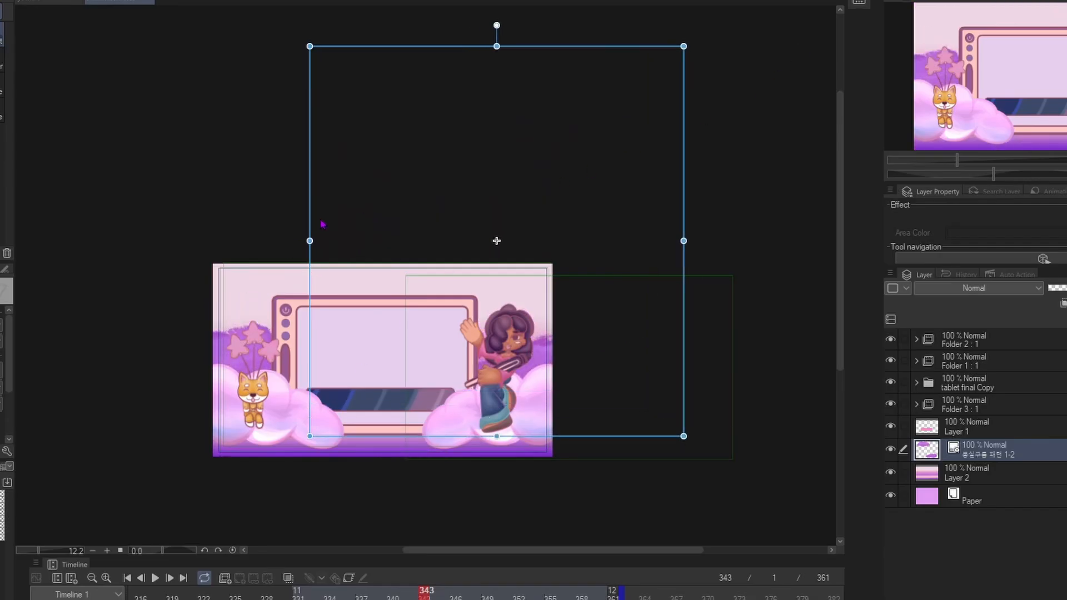
- Reposition the enlarged cloud pattern so that one big cloud sits behind the tablet's upper edge
drag(311, 210, 444, 172)
drag(399, 552, 565, 554)
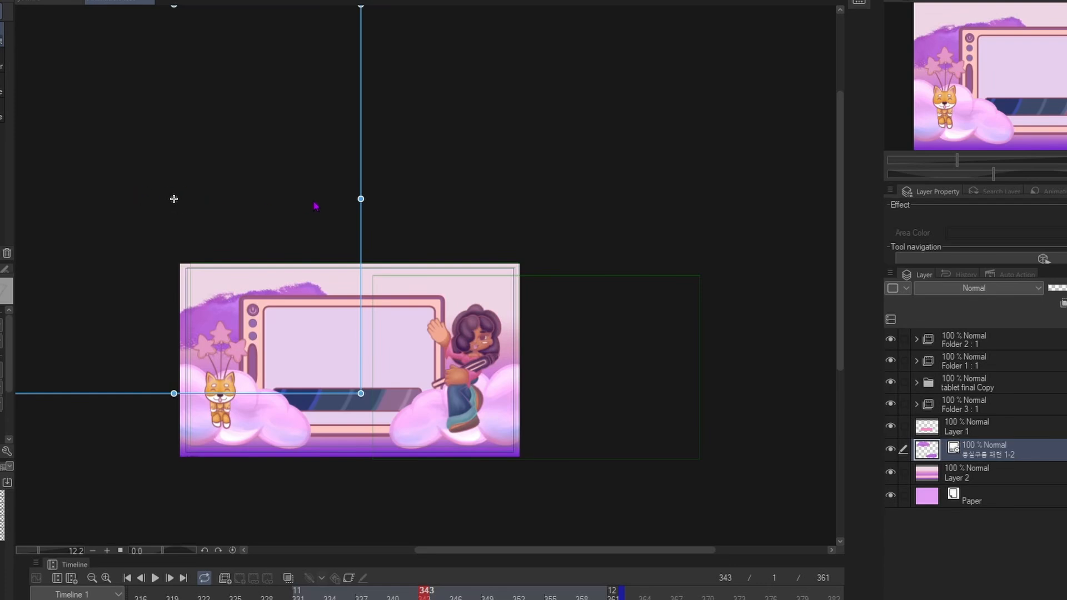
drag(366, 228, 693, 232)
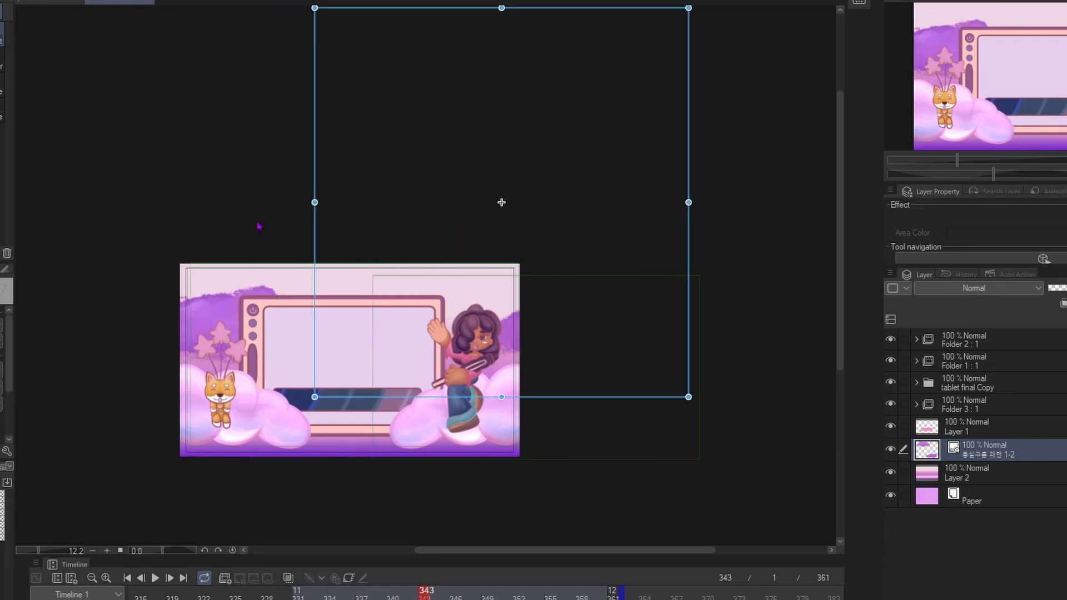
drag(324, 223, 421, 198)
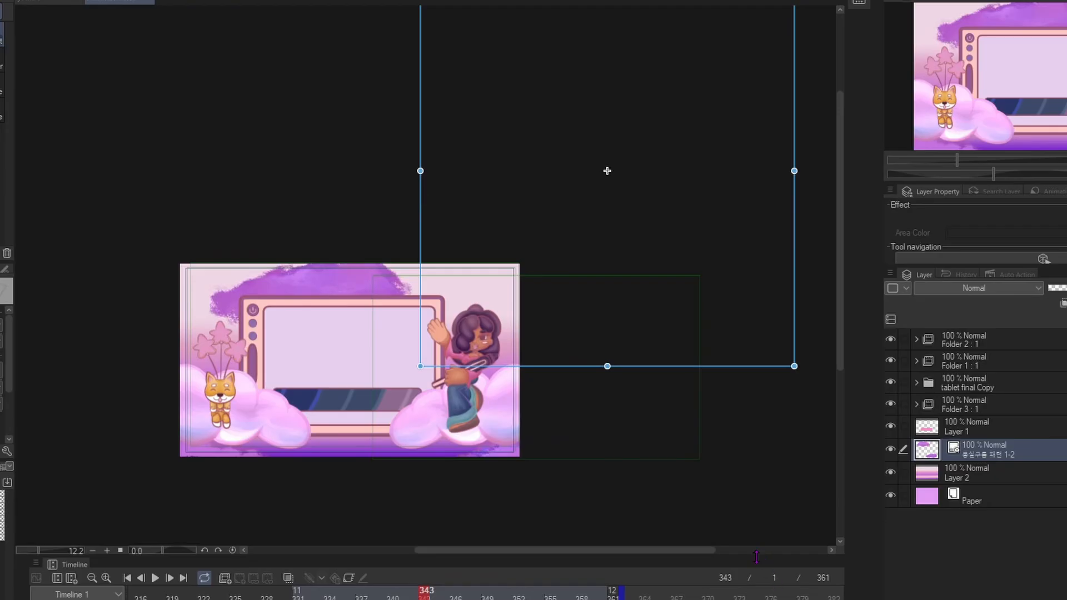
- Go to frame 1 and add an animation folder with one new cel above the cloud pattern layer
drag(757, 556, 746, 452)
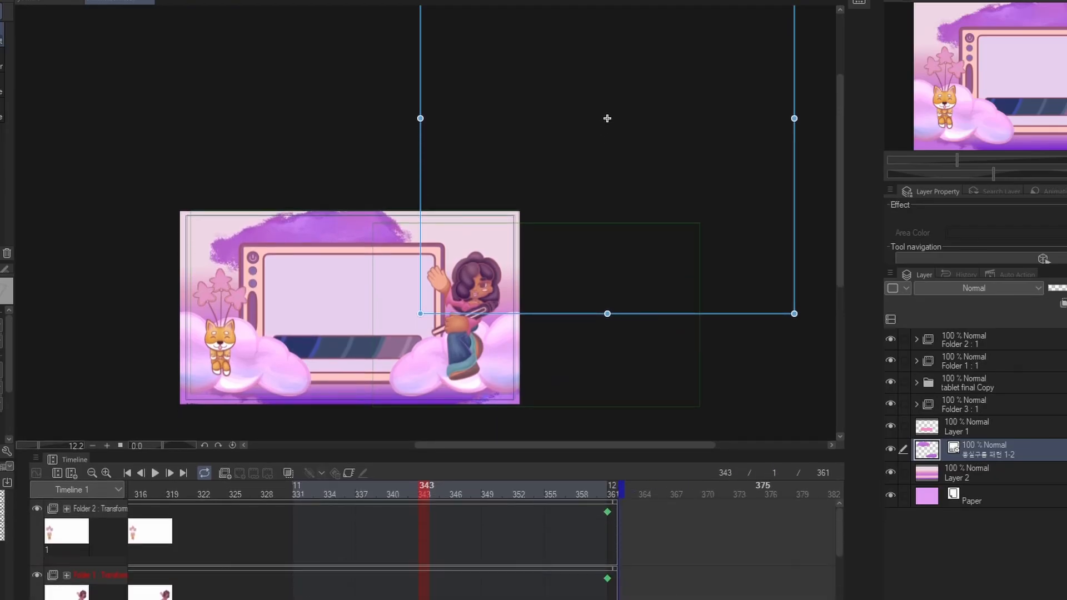
scroll(484, 528, left, 10)
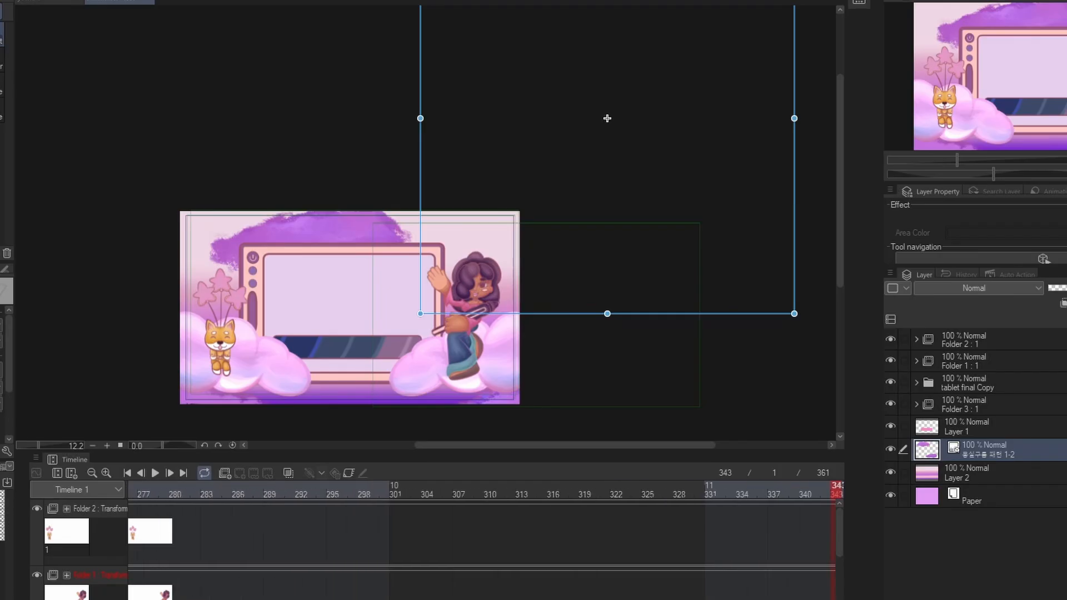
scroll(483, 528, left, 15)
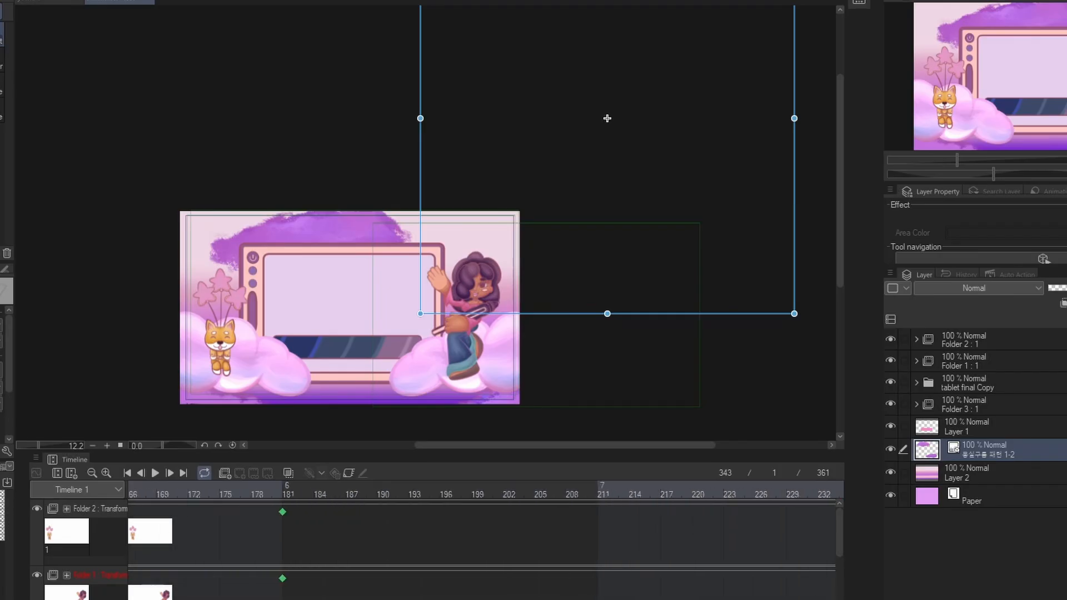
scroll(484, 528, left, 18)
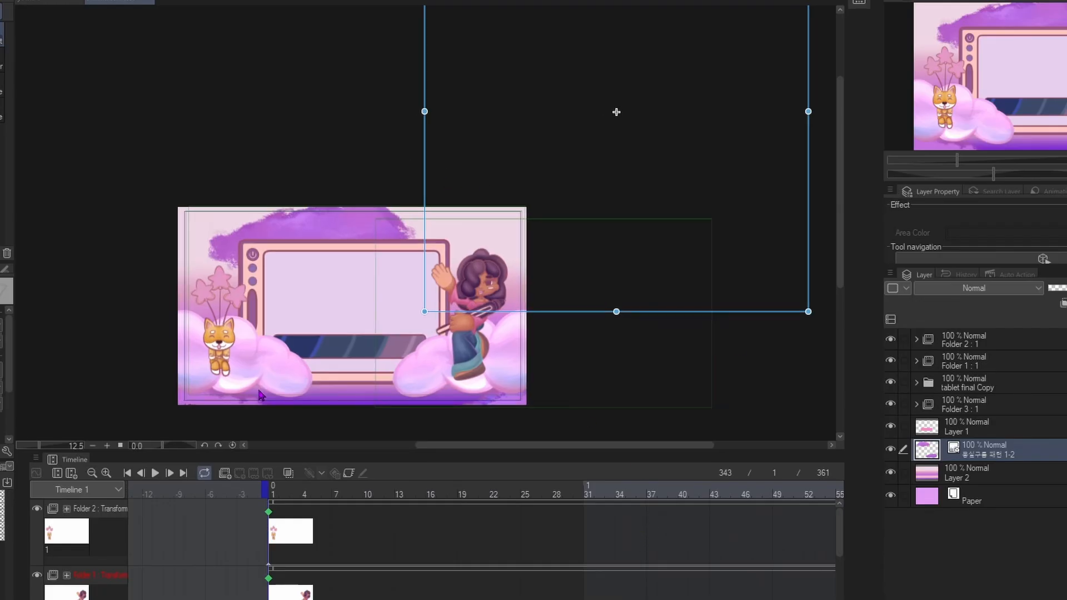
scroll(306, 388, up, 3)
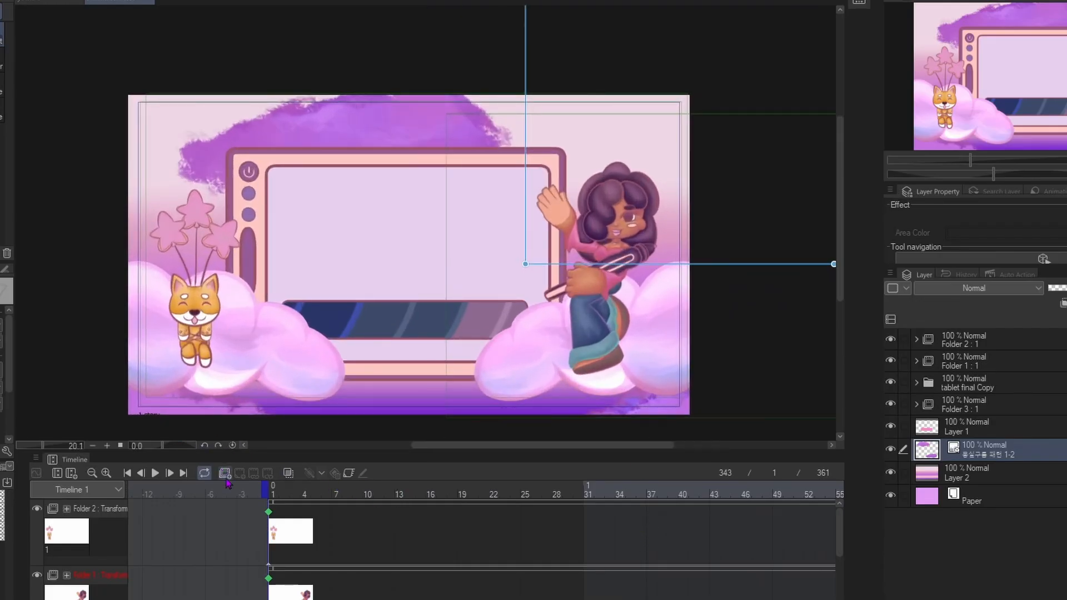
click(277, 500)
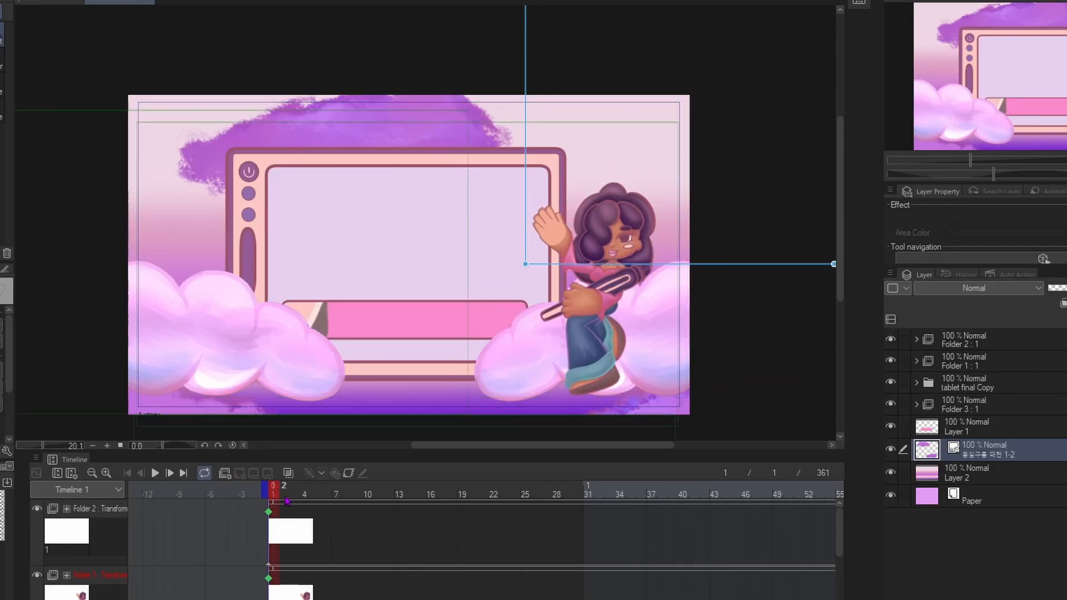
click(225, 475)
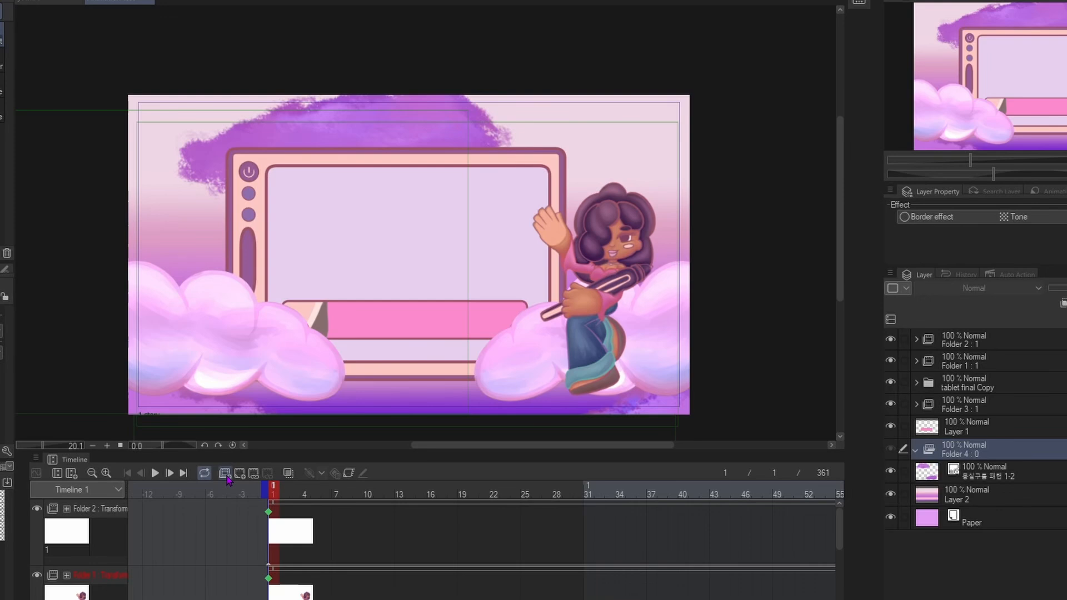
click(239, 477)
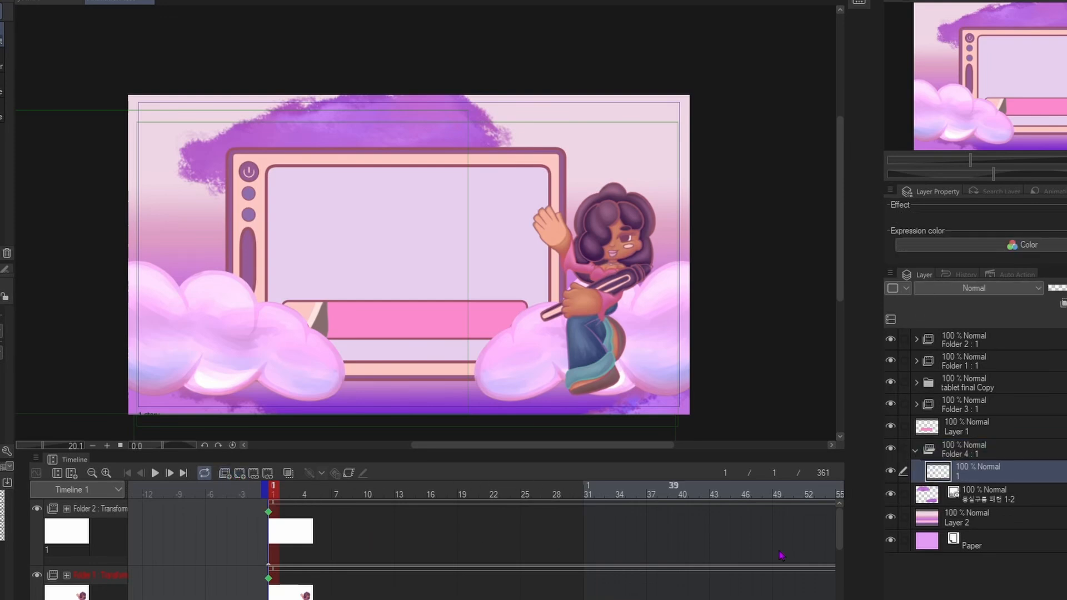
- Wrap the new cel in a layer folder inside Folder 4
click(1035, 497)
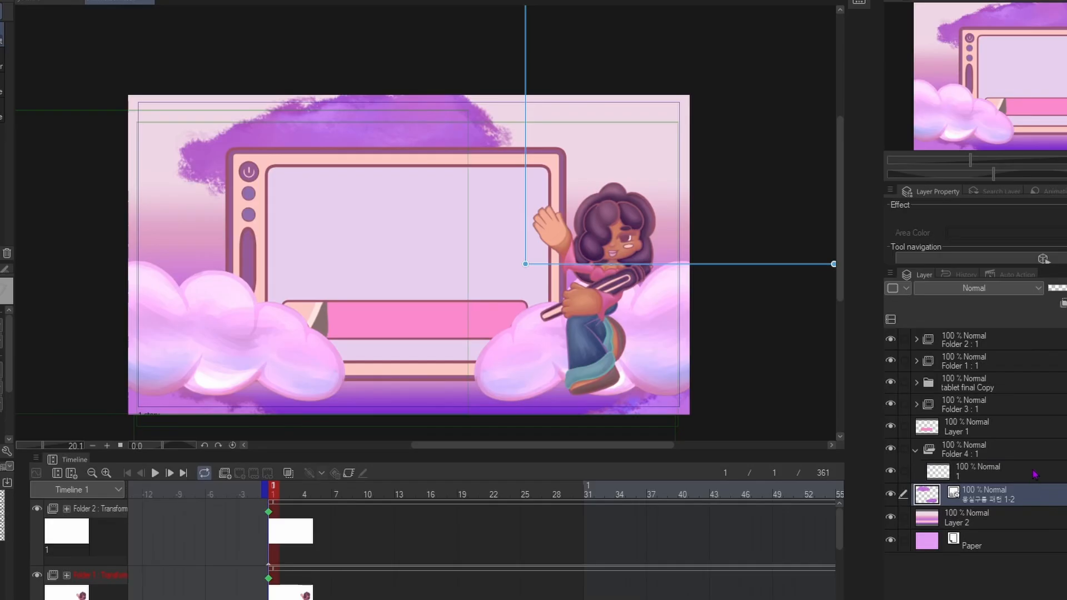
right_click(1035, 474)
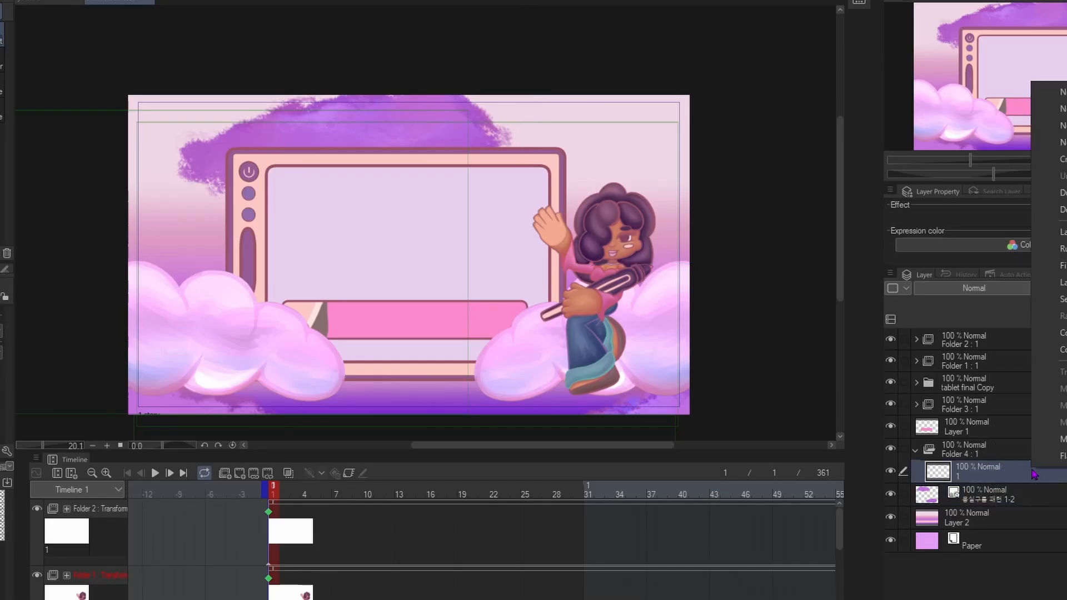
click(1053, 159)
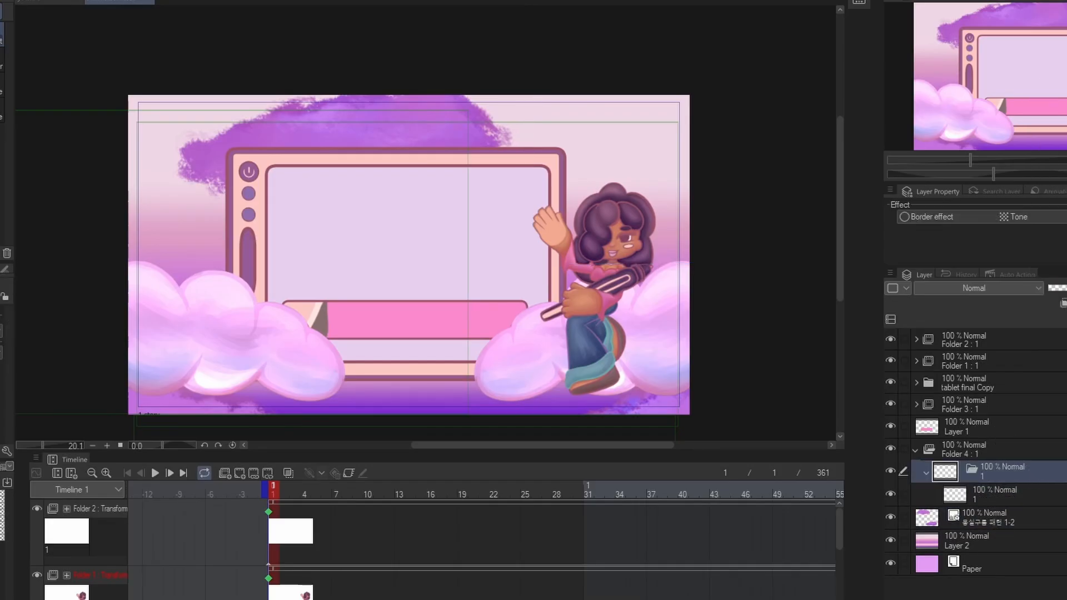
- Copy the cloud pattern layer into the cel's folder, merge it with the empty layer below and hide the original pattern
click(999, 524)
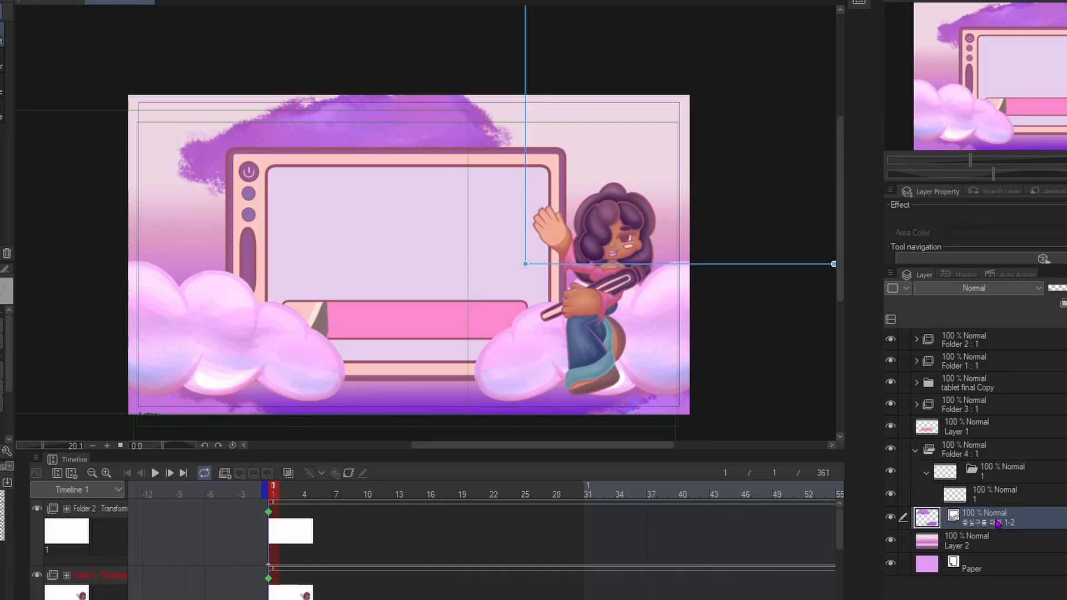
click(1019, 481)
click(1020, 497)
key(ctrl+v)
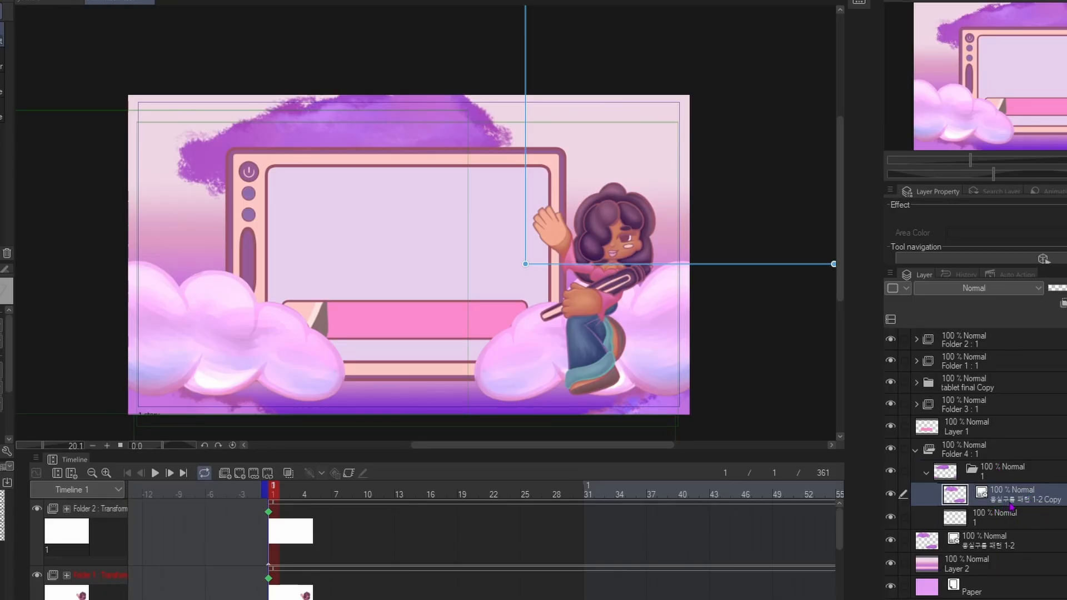
key(ctrl+e)
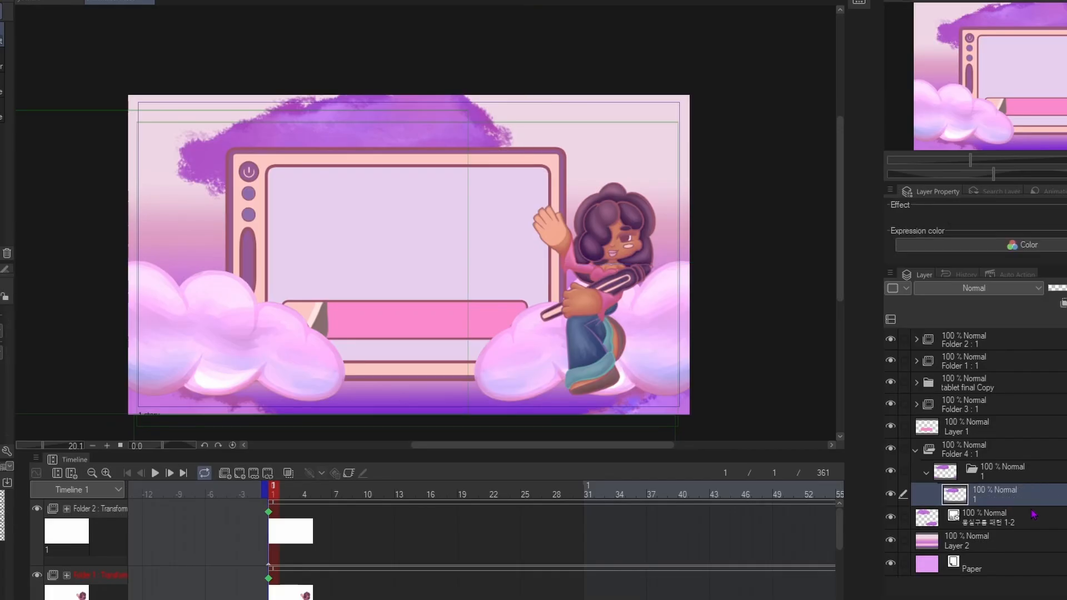
click(891, 518)
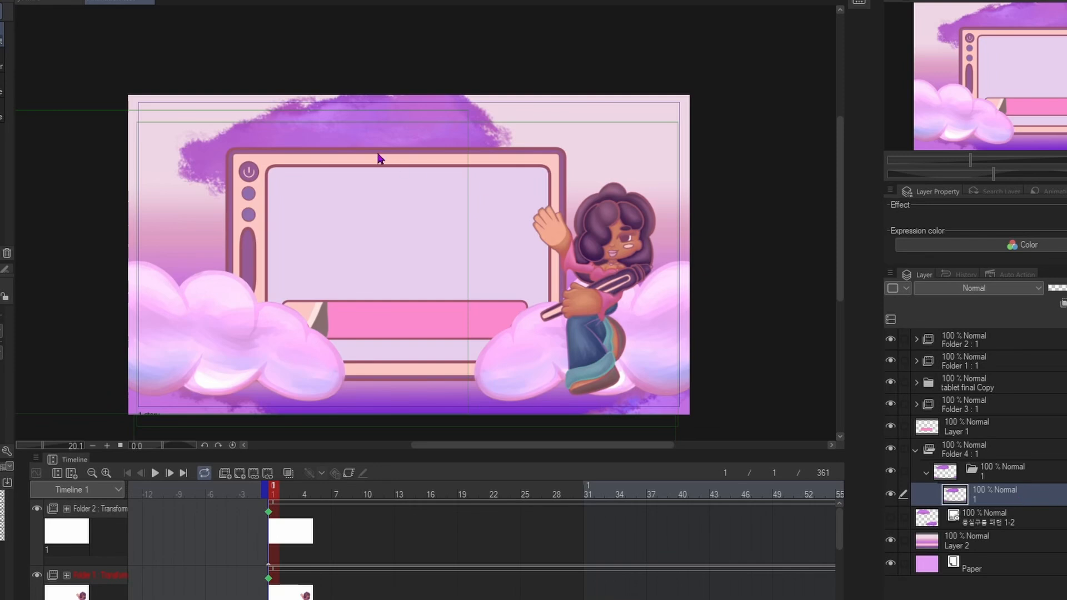
- Try moving the merged cloud layer around the canvas, and undo both moves and the merge to restore the separate pattern copy
drag(378, 155, 391, 312)
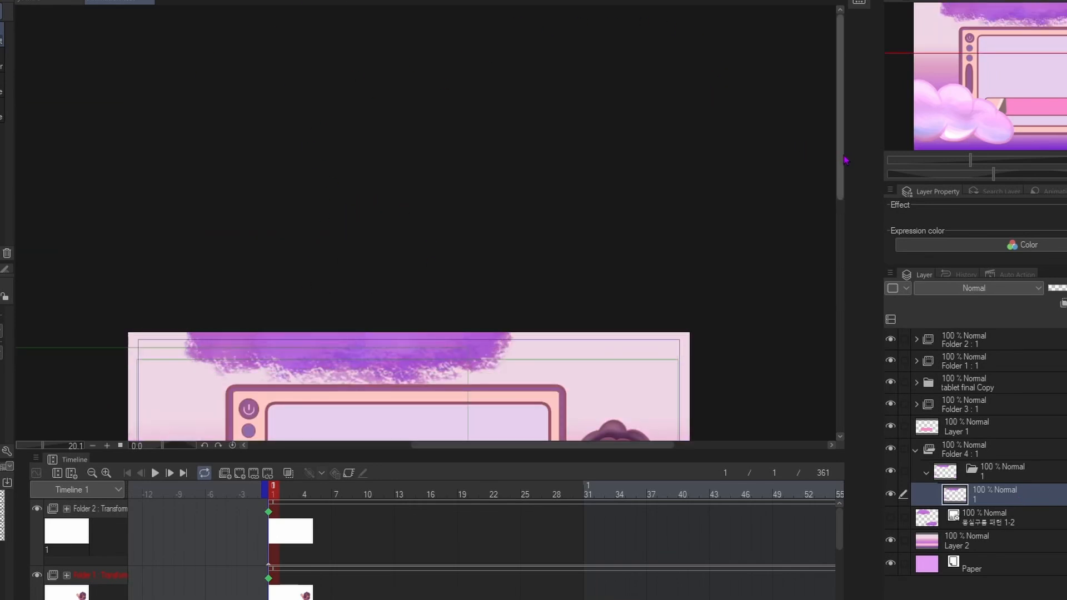
drag(840, 156, 852, 281)
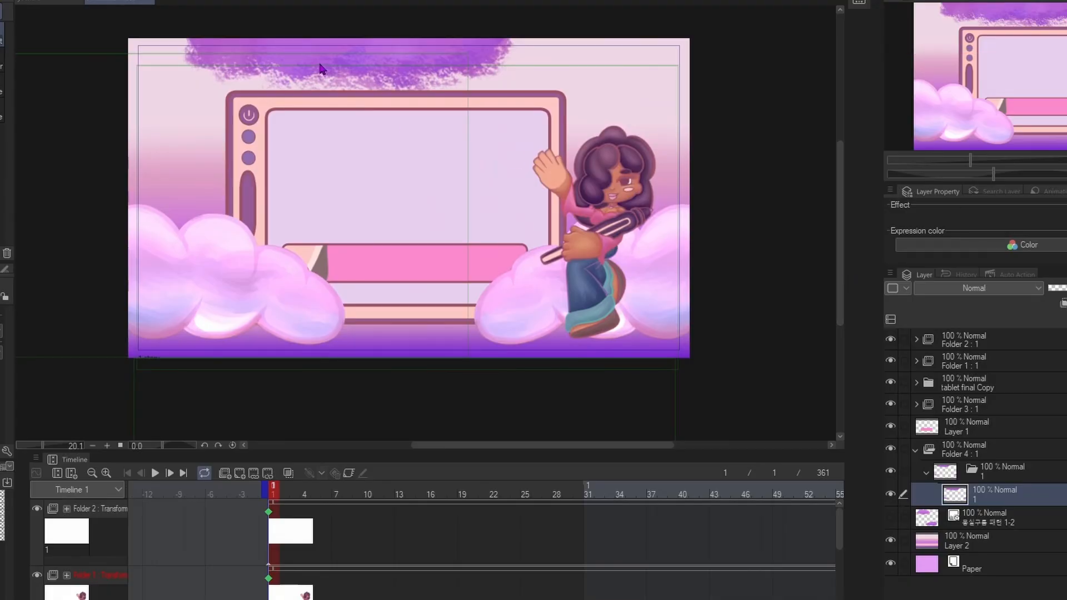
drag(320, 69, 411, 155)
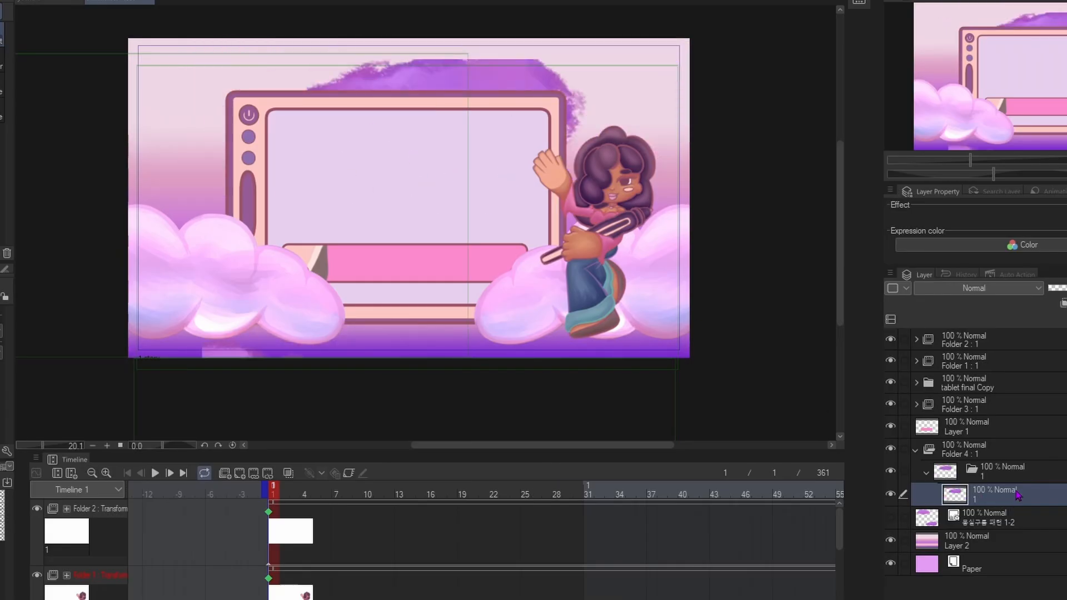
key(ctrl+z)
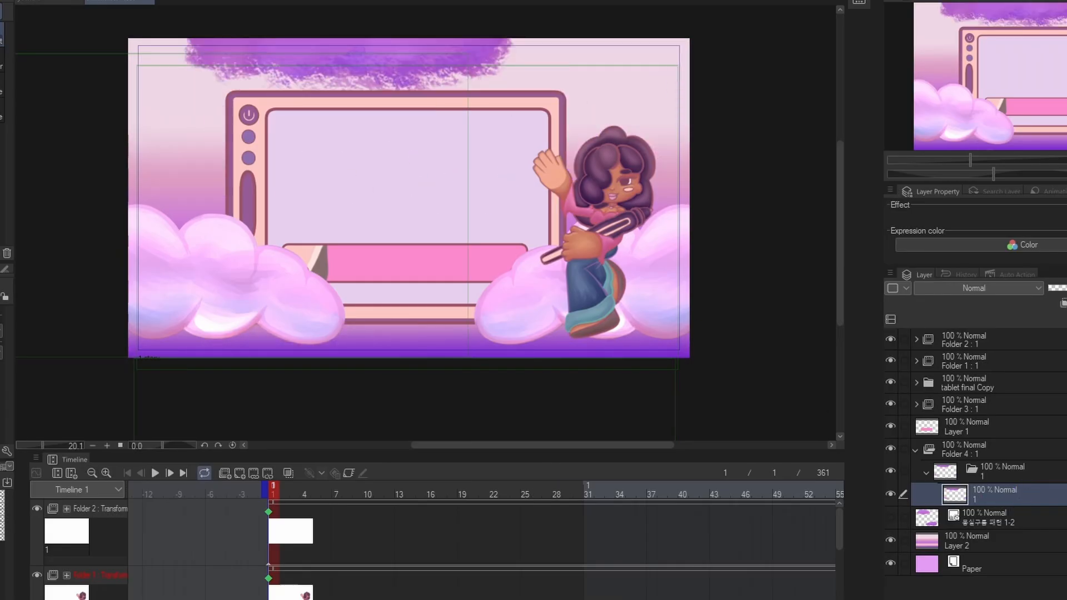
key(ctrl+z)
key(ctrl+z)
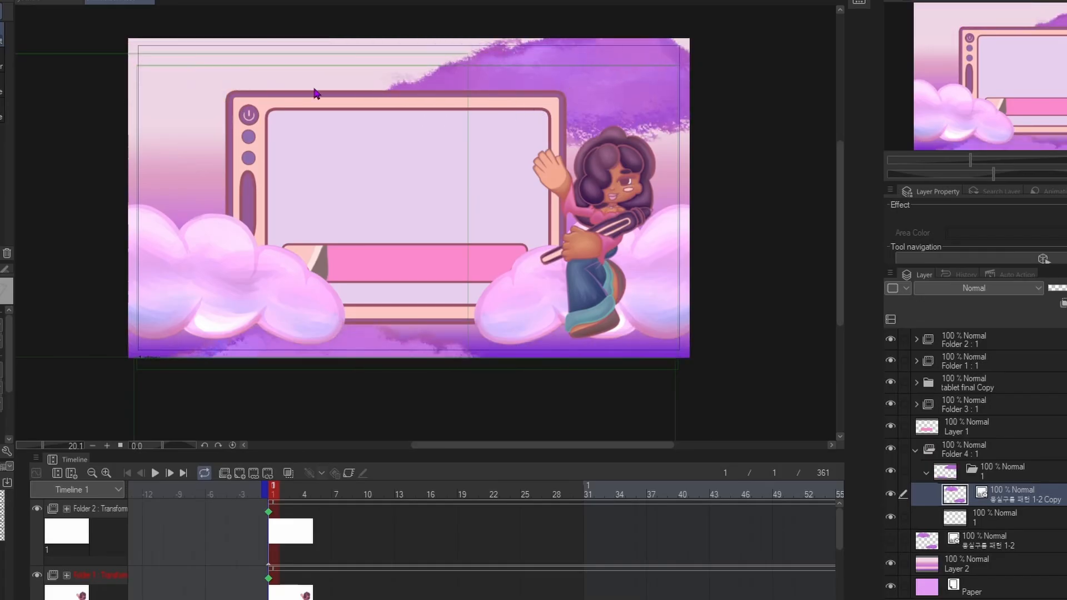
- Position the cloud pattern copy with clouds on both sides of the tablet, and keyframe Folder 4's starting position at frame 1
drag(468, 81, 489, 94)
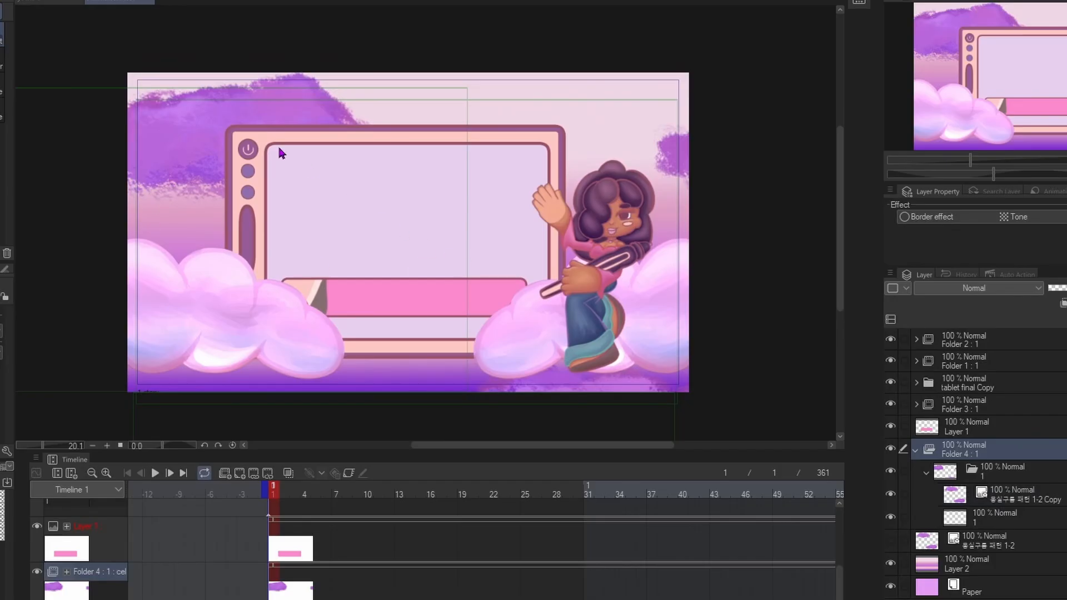
drag(161, 154, 39, 103)
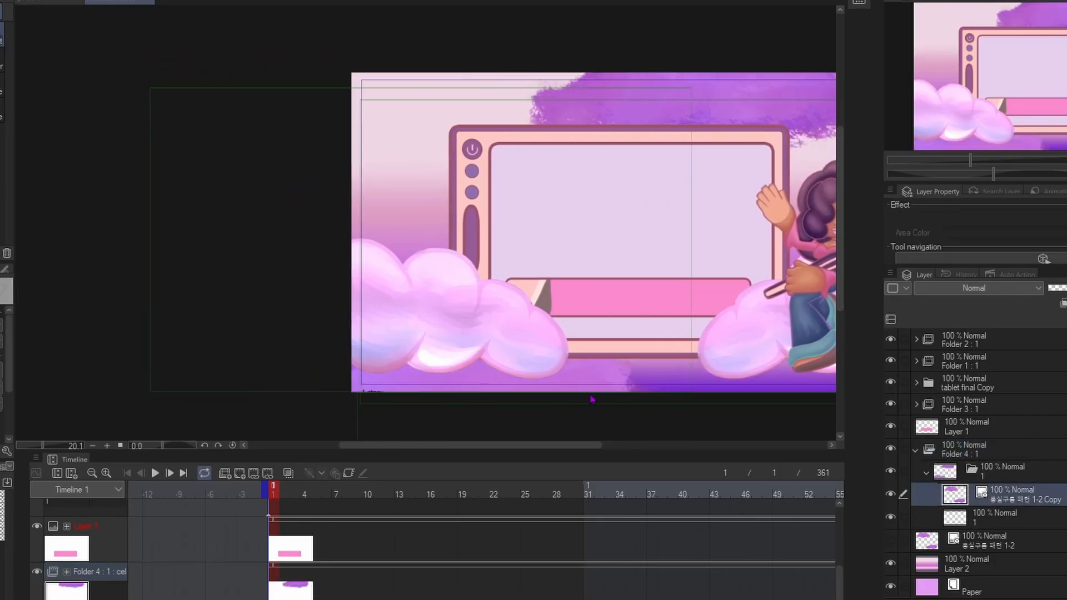
drag(511, 446, 589, 446)
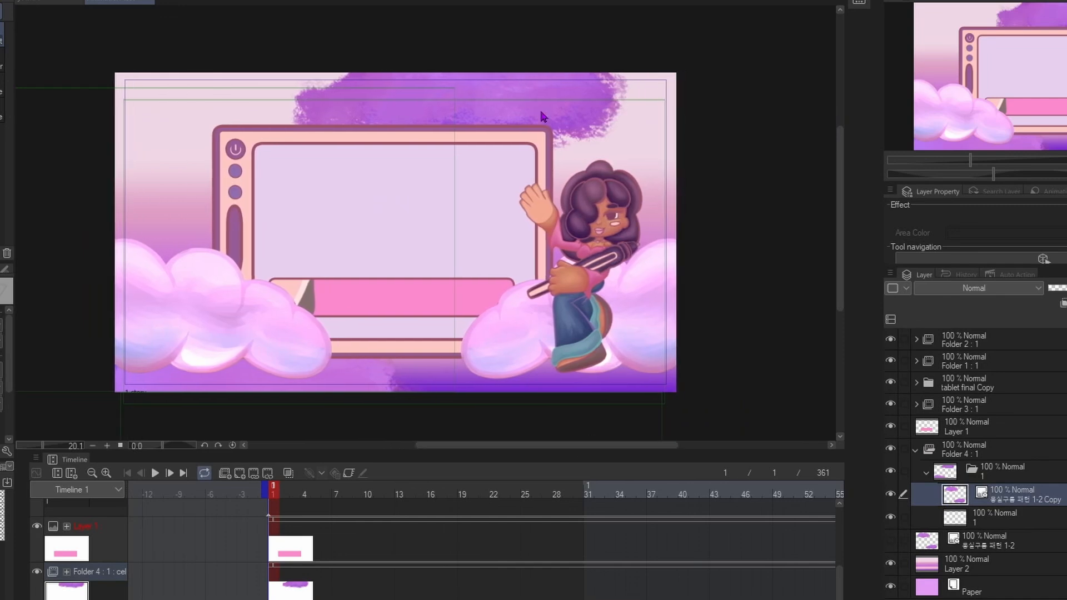
drag(544, 114, 200, 165)
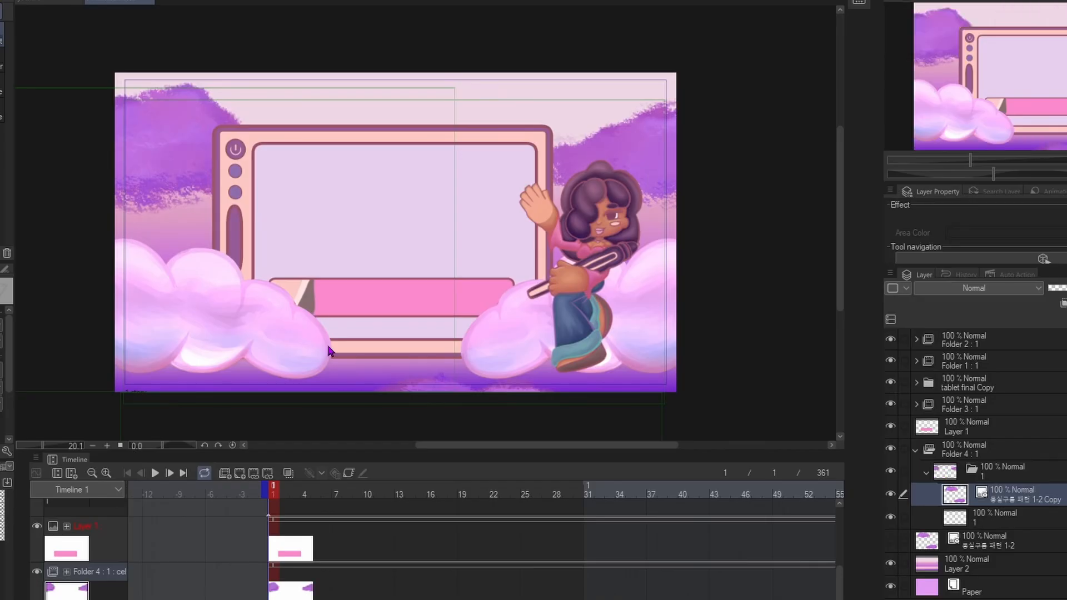
click(349, 475)
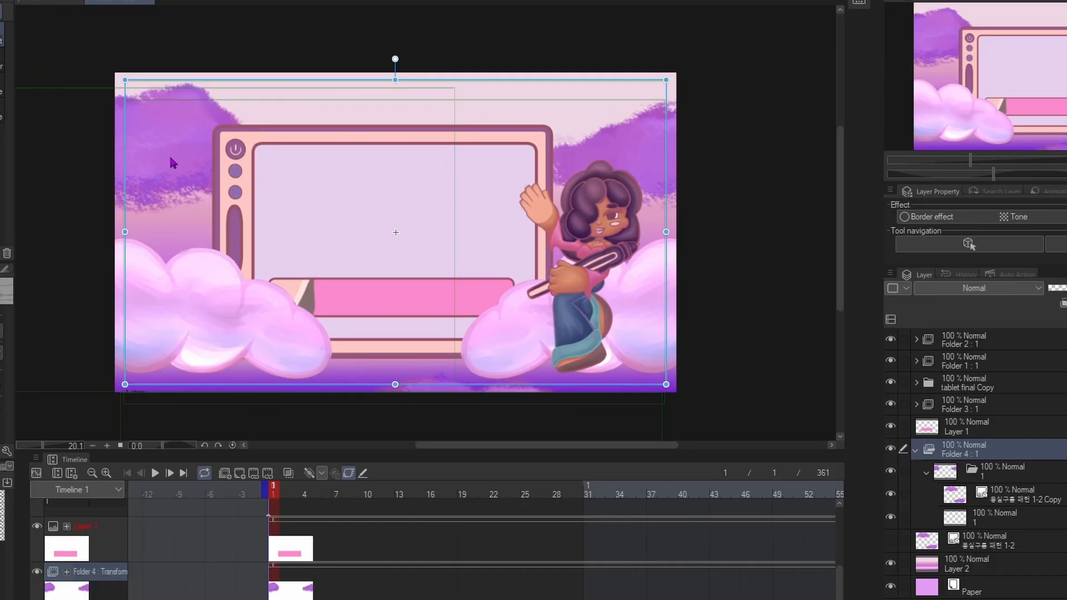
mouse_move(169, 154)
mouse_down()
mouse_move(162, 148)
mouse_move(159, 161)
mouse_up()
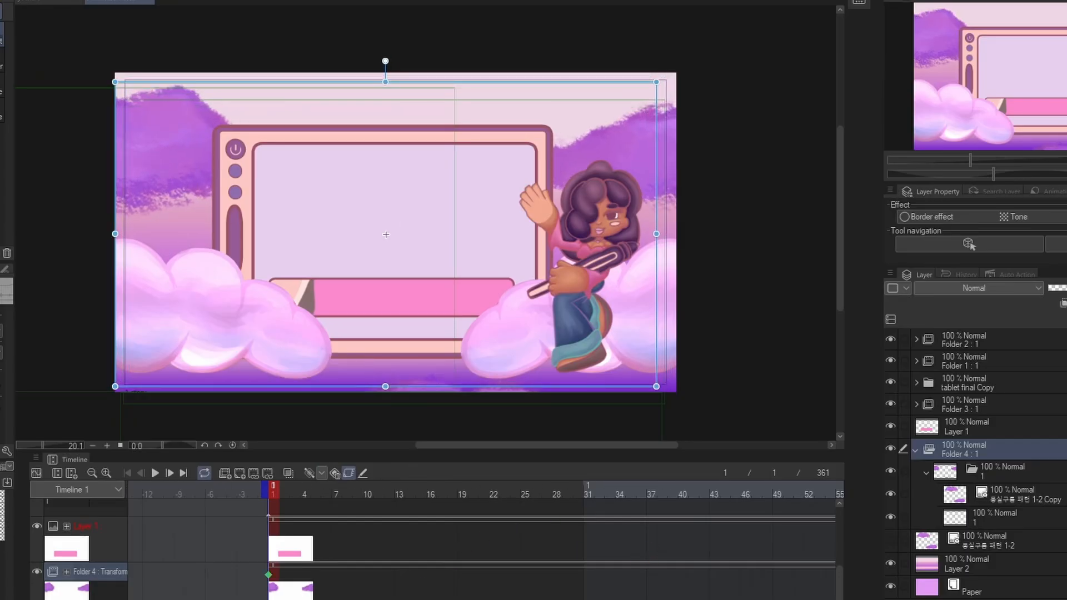
- Keyframe Folder 4 at frame 361 with the cloud pattern shifted far right and slightly down, and play the animation back
scroll(481, 542, right, 5)
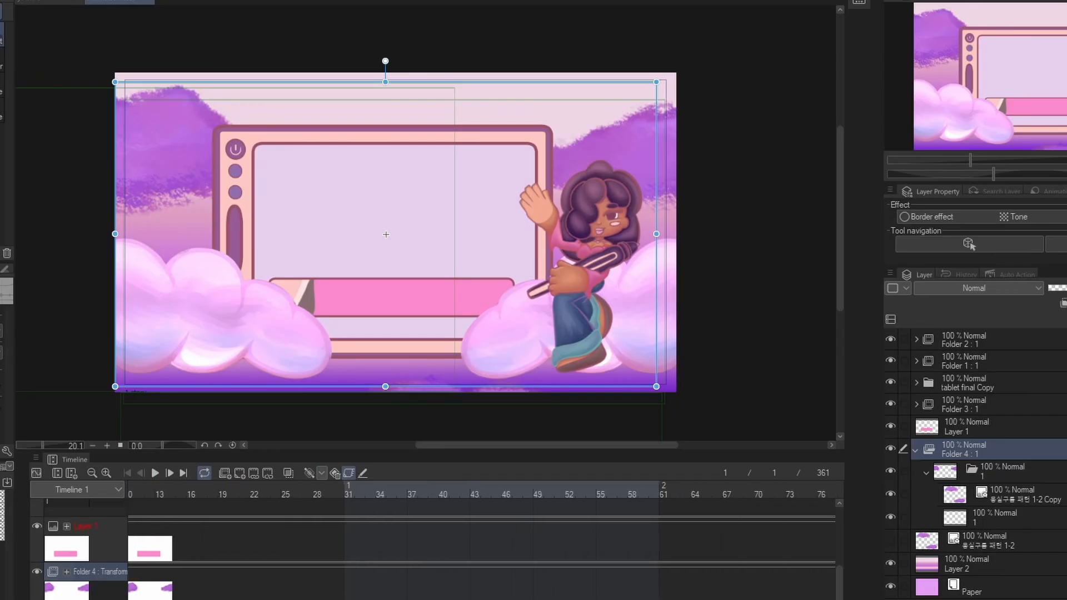
scroll(481, 542, right, 20)
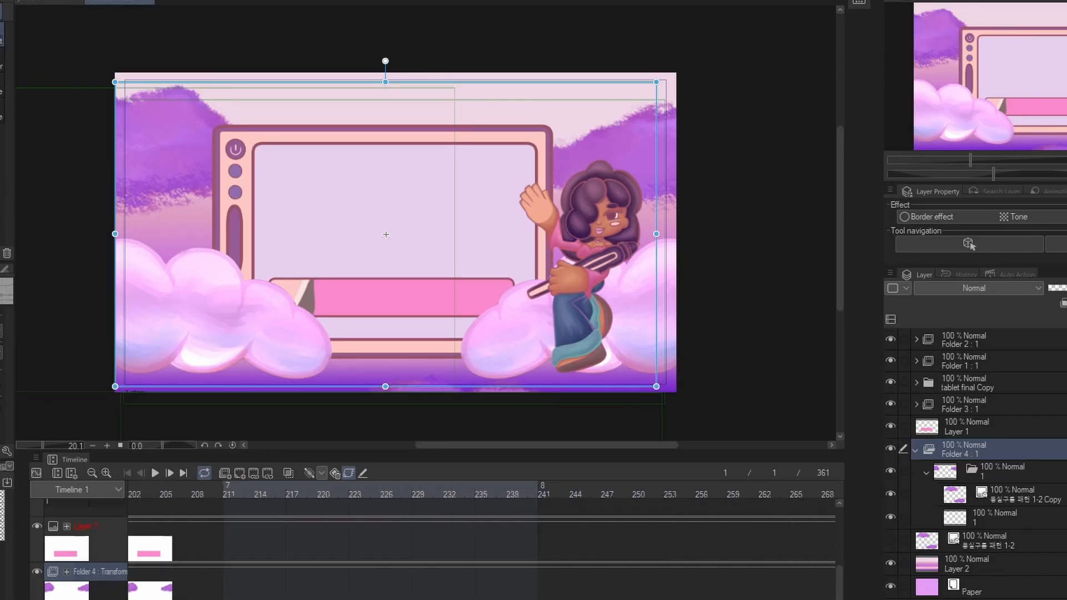
scroll(481, 542, right, 20)
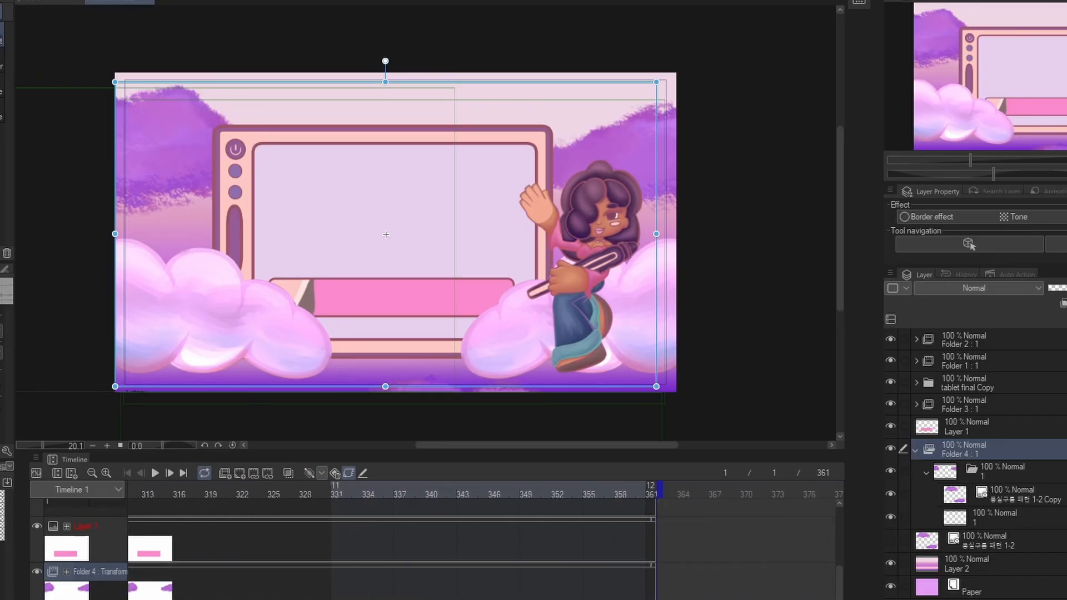
click(645, 566)
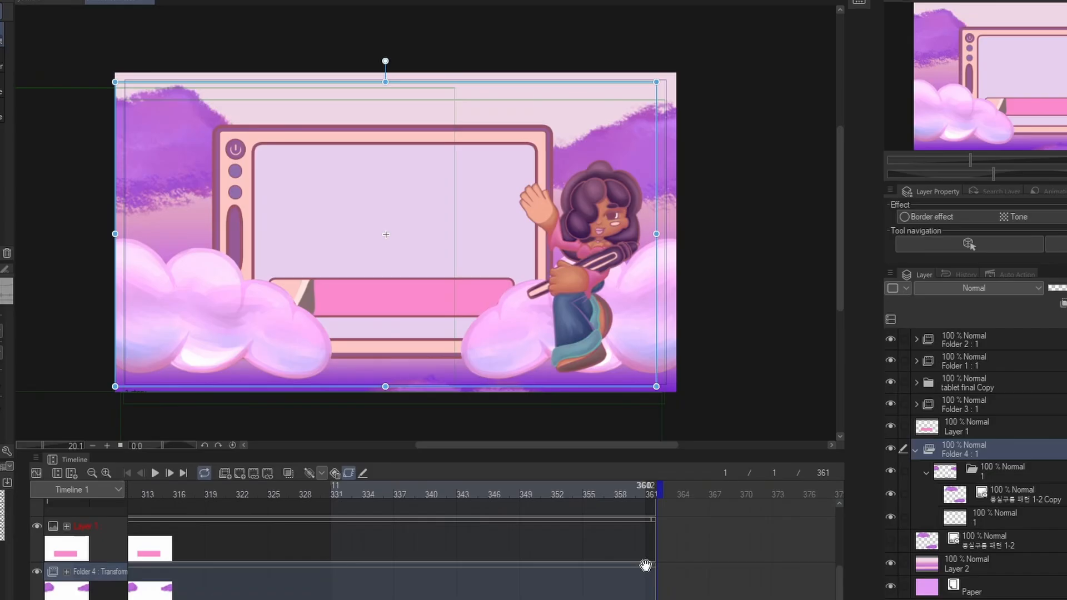
click(651, 495)
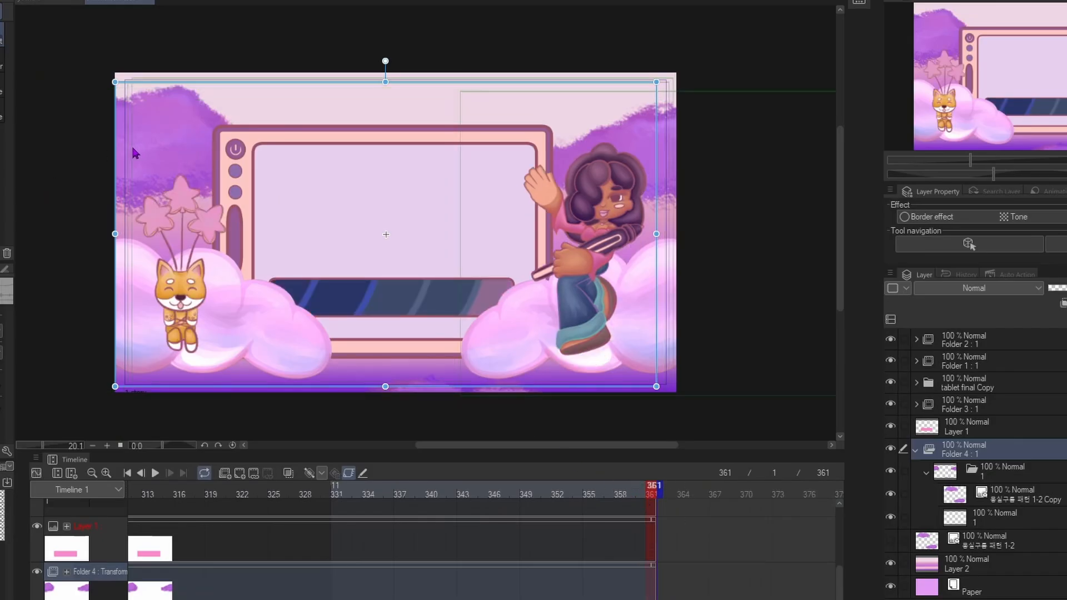
drag(132, 147, 766, 200)
drag(671, 195, 748, 198)
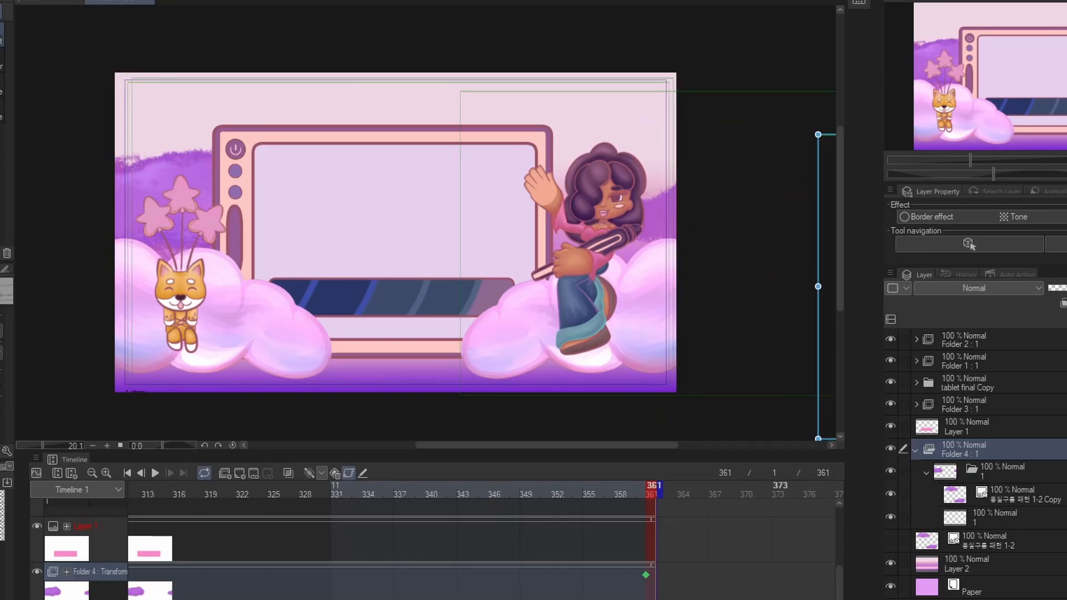
drag(773, 599, 200, 598)
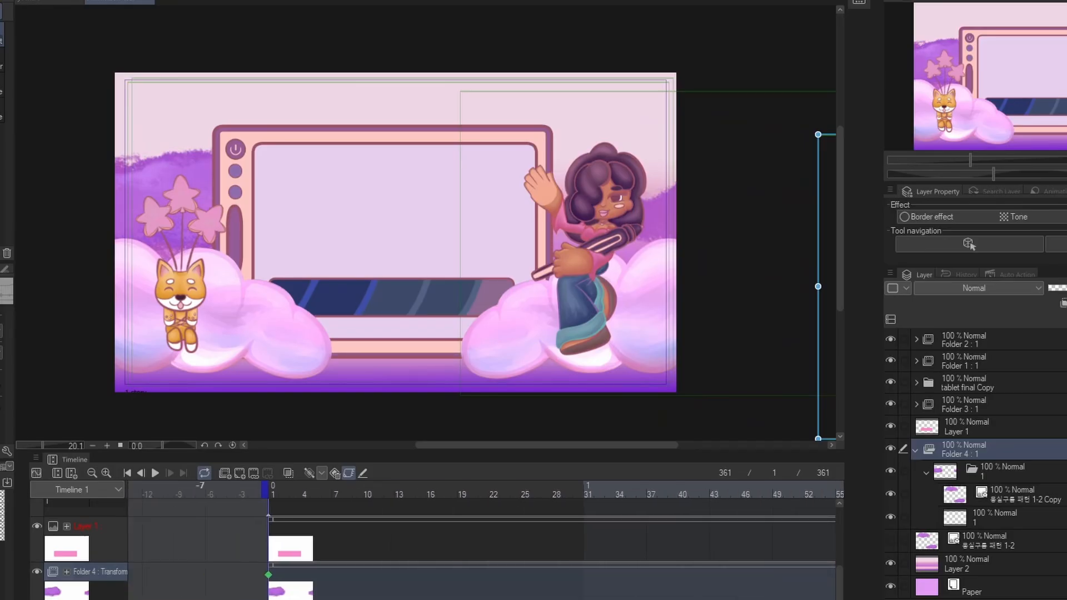
click(155, 474)
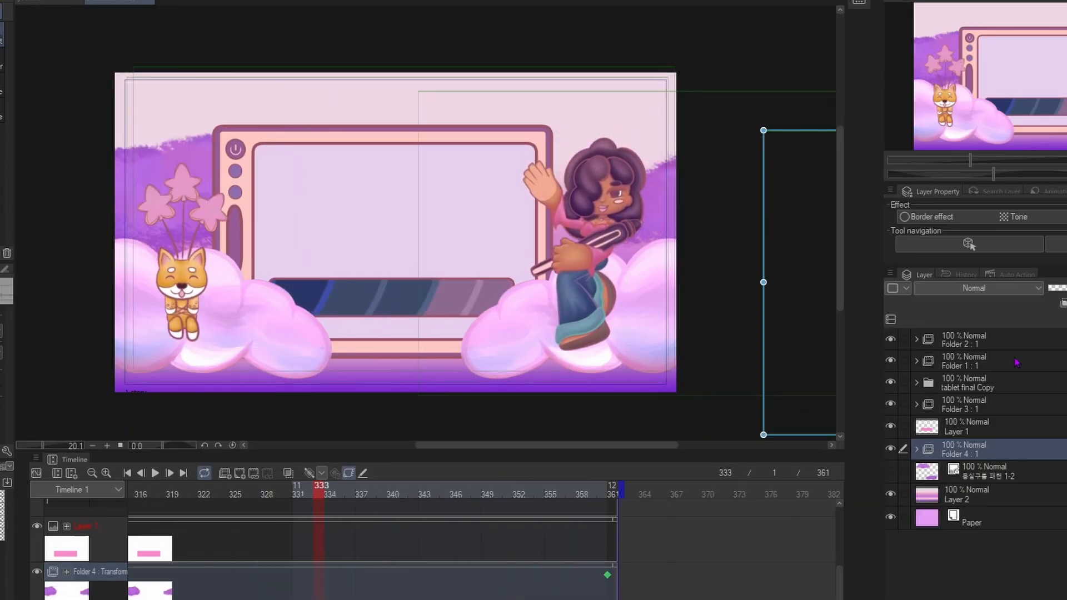
- Add the text "test" on a layer above Folder 2, enlarge it and centre it on the tablet's screen
click(1010, 341)
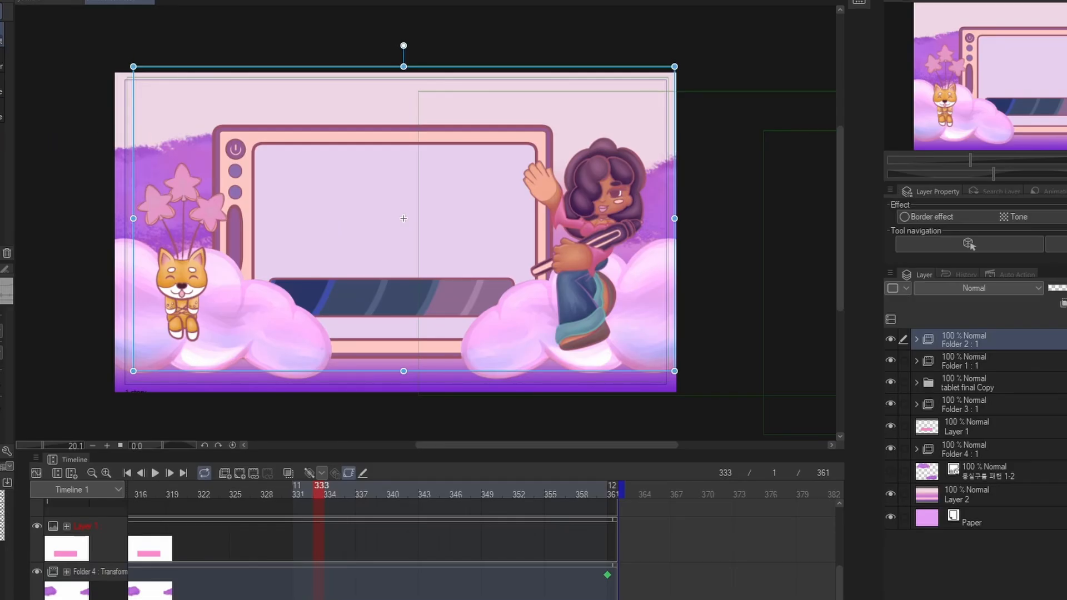
key(t)
click(326, 187)
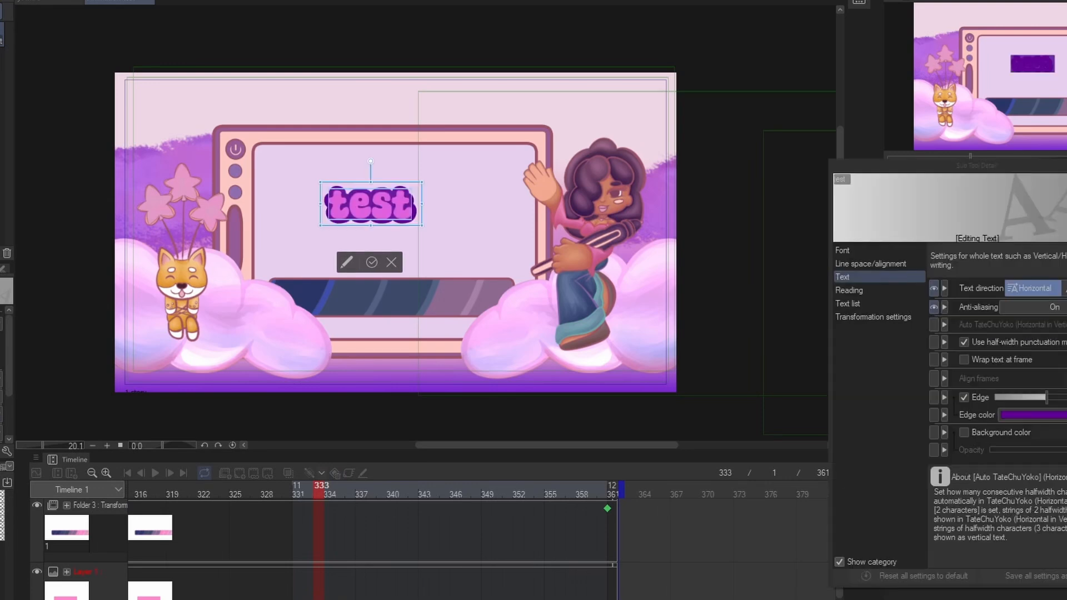
drag(393, 178, 416, 186)
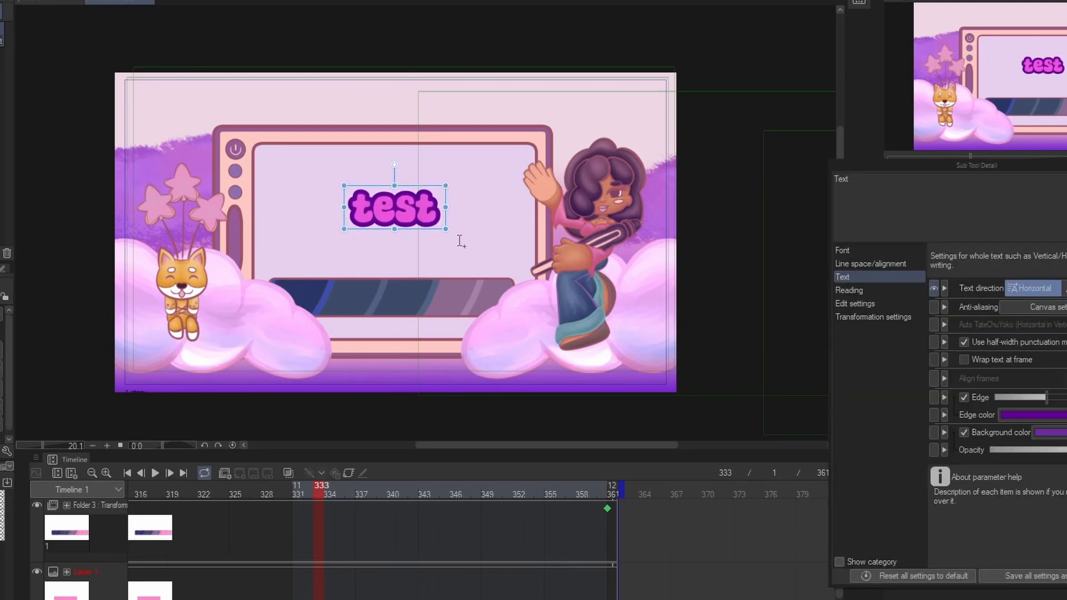
drag(487, 246, 517, 258)
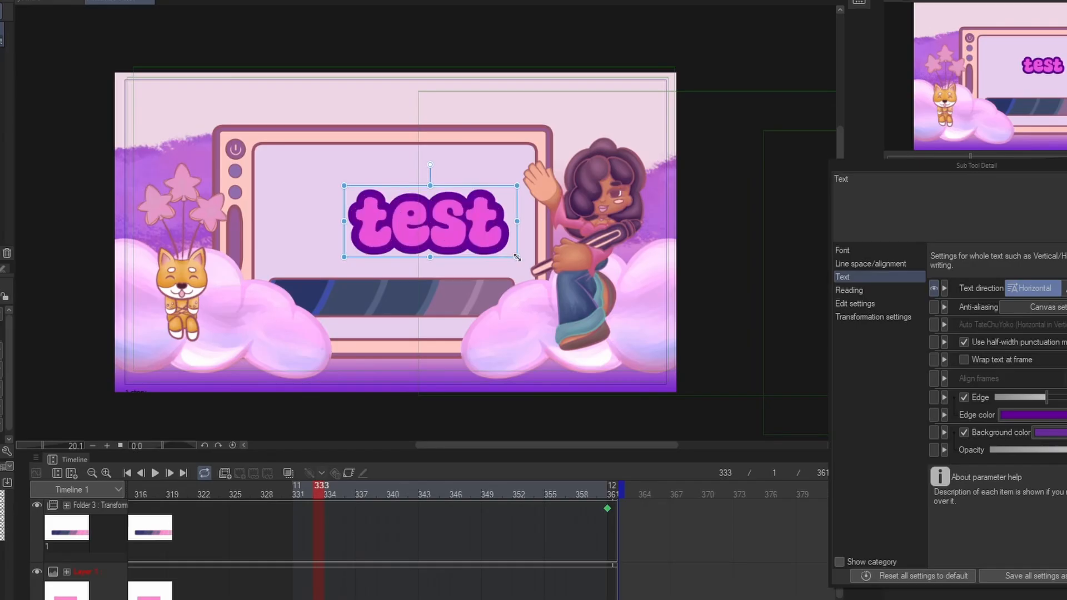
drag(472, 192, 432, 179)
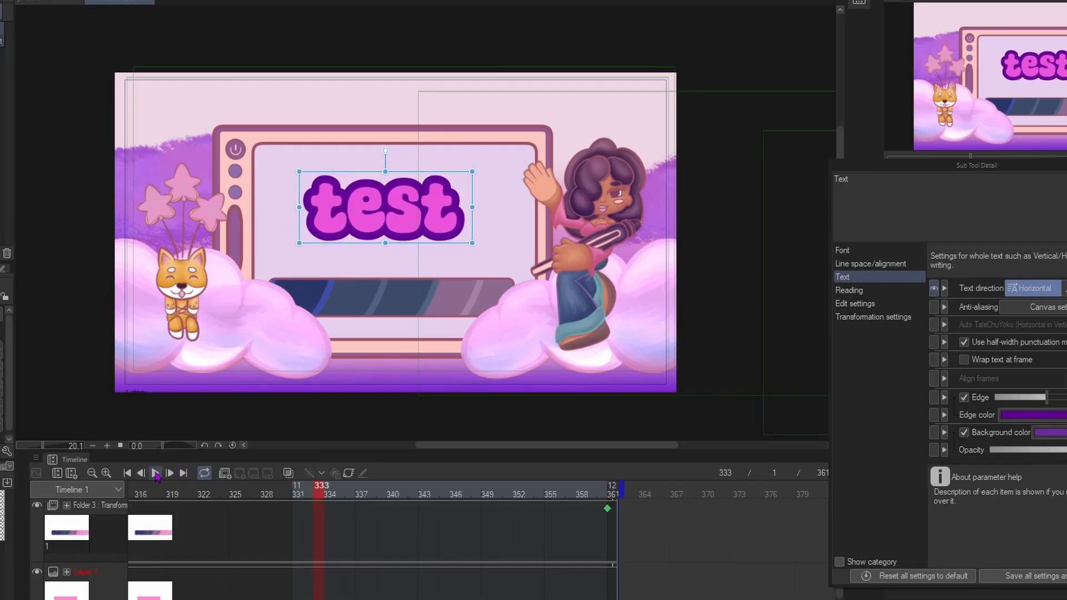
- Play back the animation with the text in place and close the text tool's detail settings
click(156, 473)
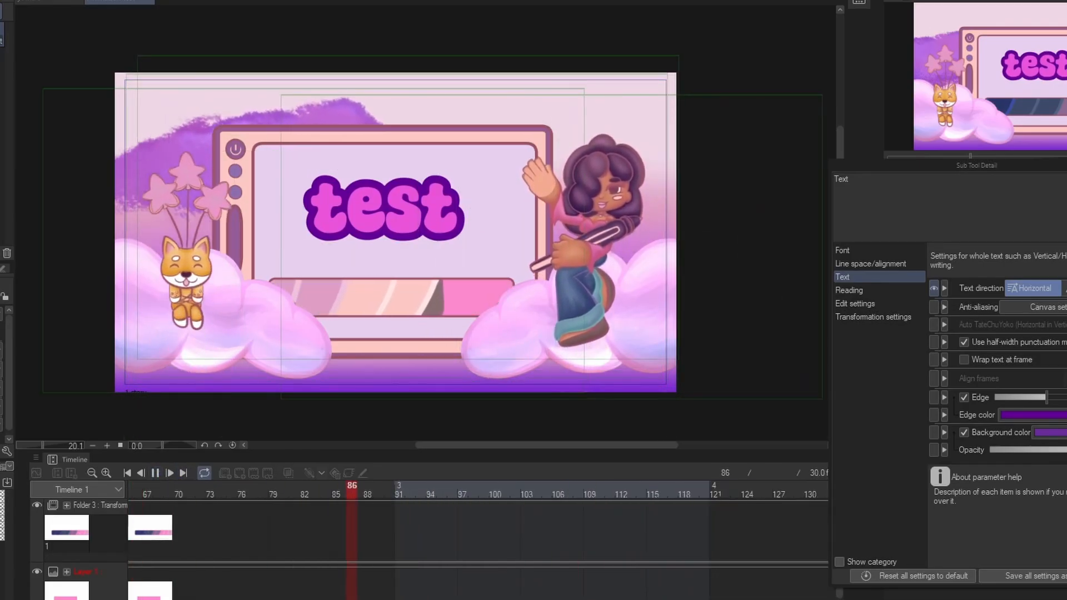
click(1066, 166)
scroll(300, 258, up, 3)
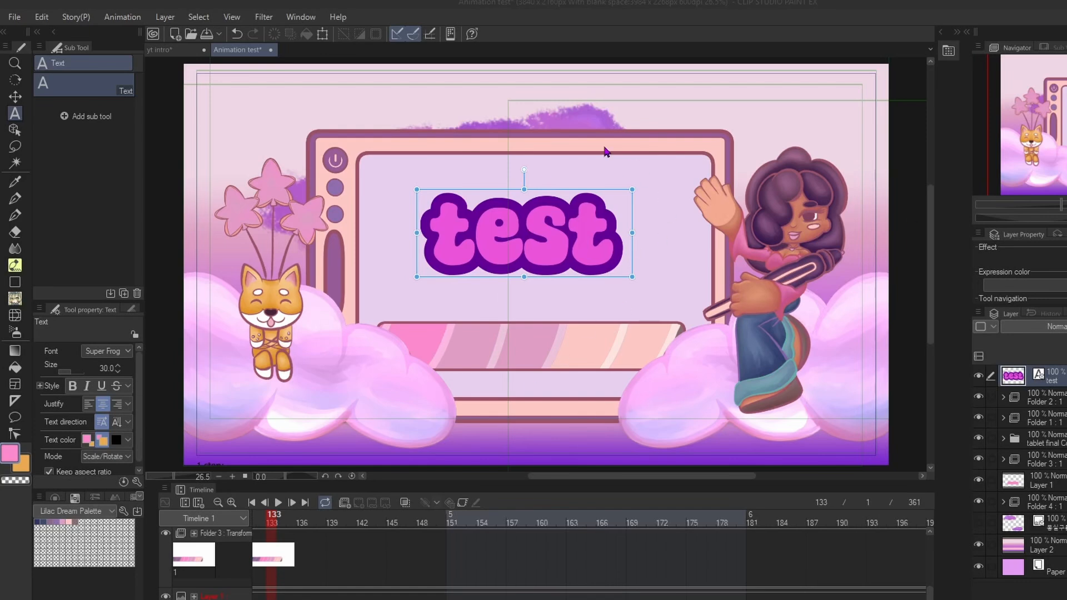
click(278, 505)
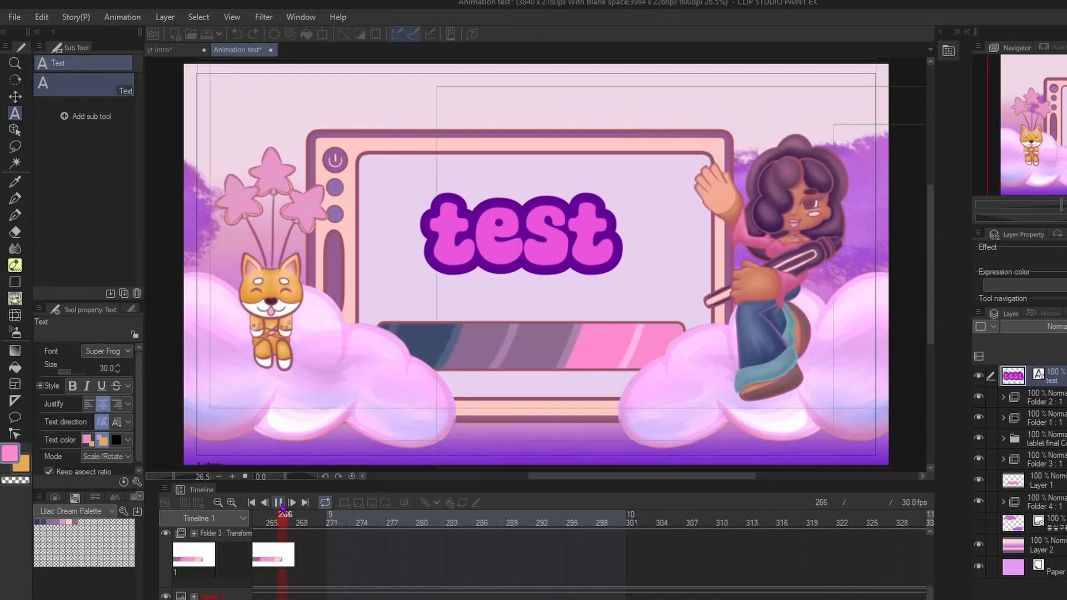
click(278, 503)
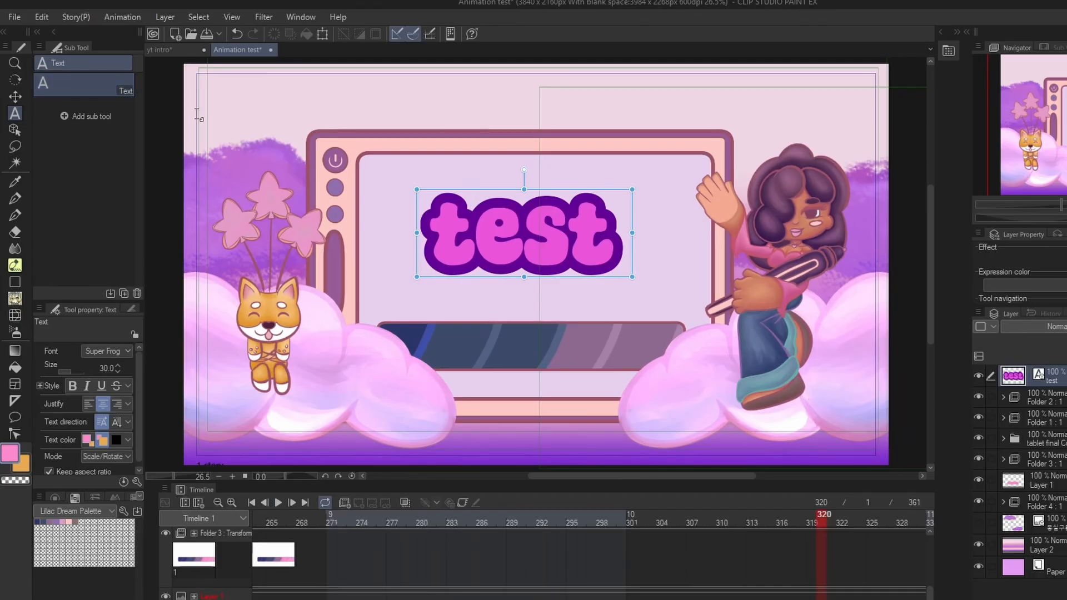
- Export the animation as an MP4 movie named "test" at 1920 × 1080 px with a frame rate of 24
click(15, 19)
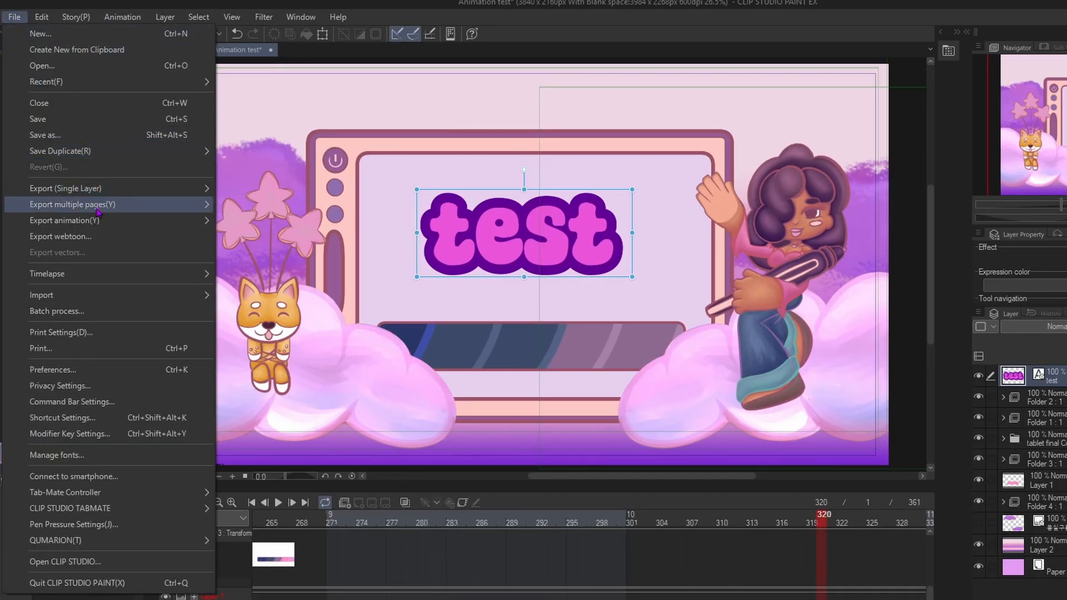
mouse_move(97, 226)
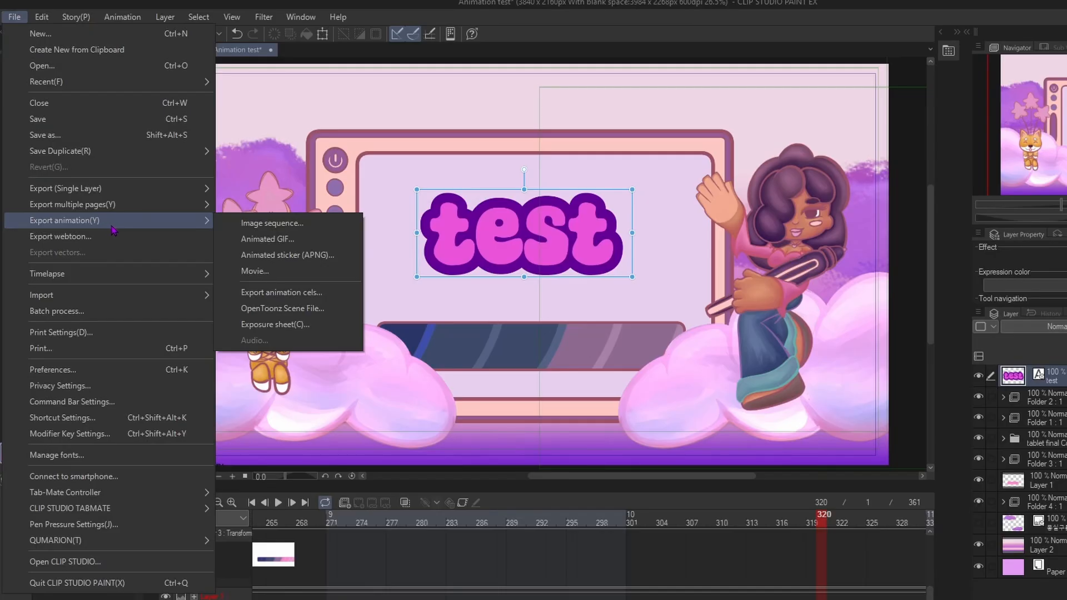
click(273, 276)
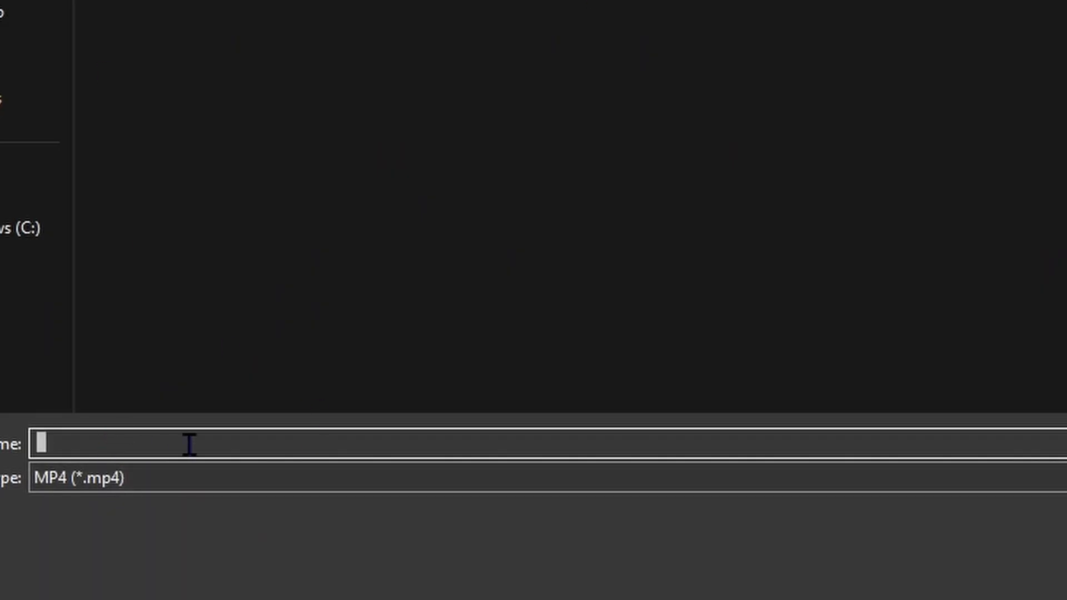
text(test)
key(Return)
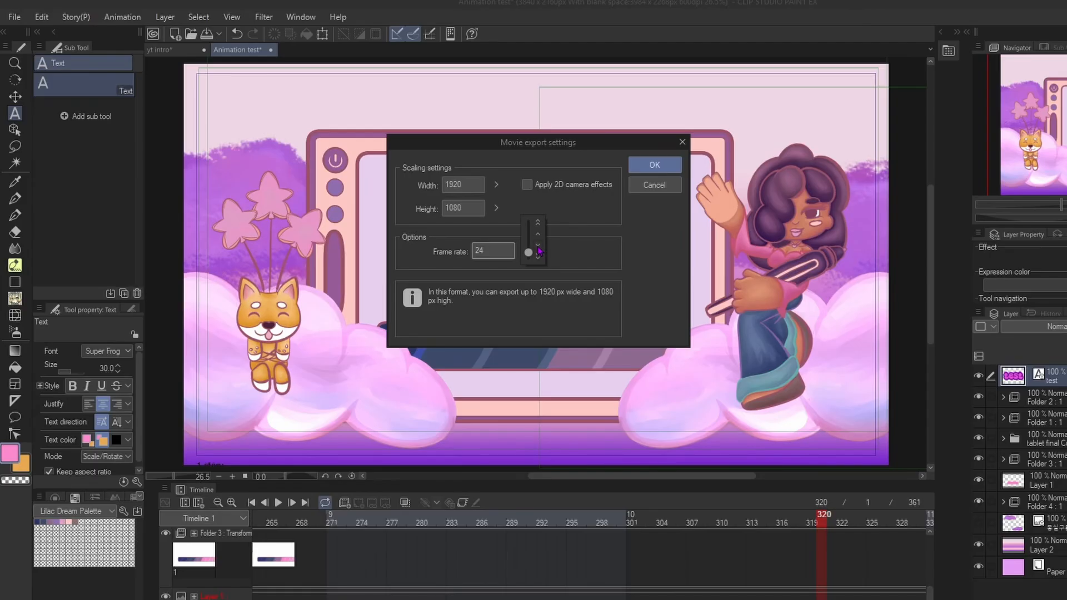
click(594, 252)
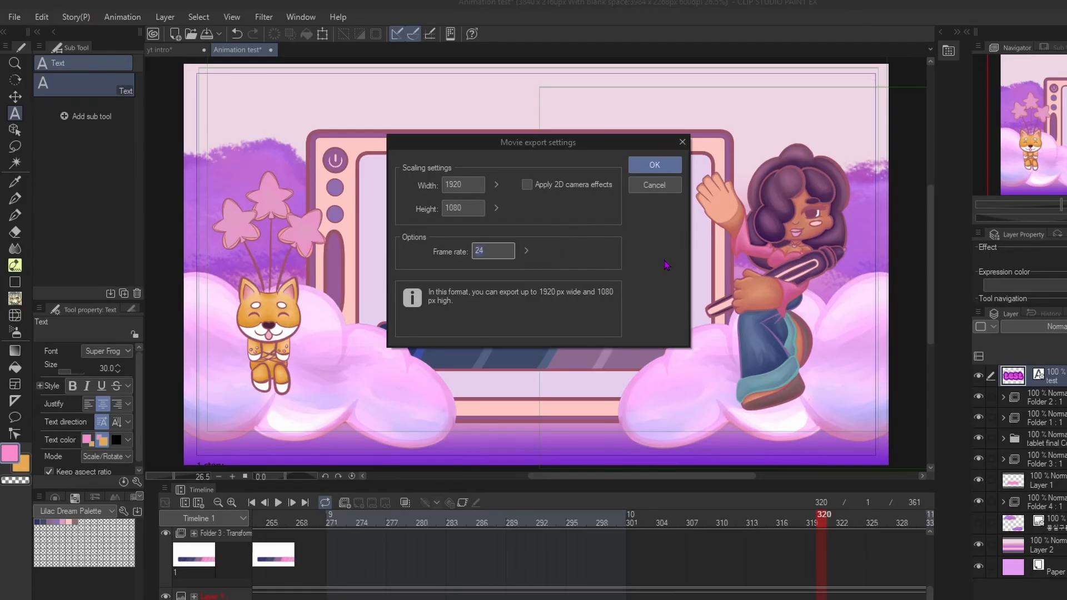
click(670, 171)
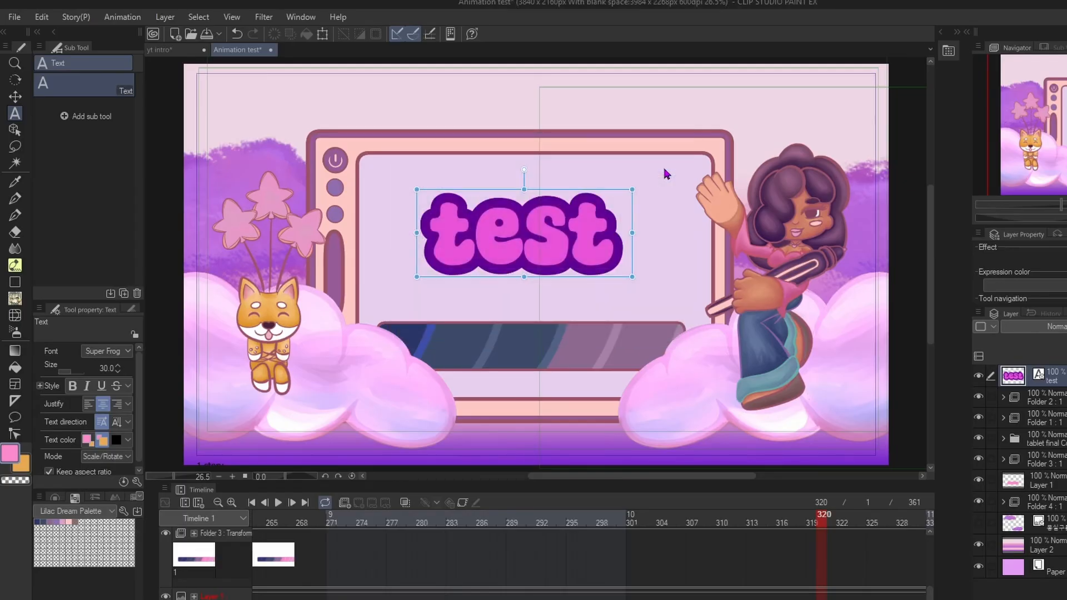